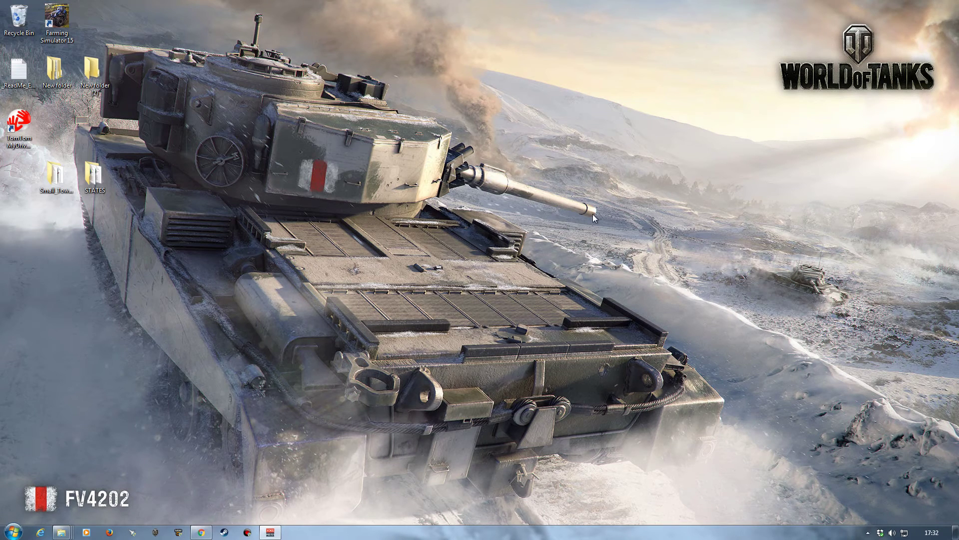
# Bring up the Small_Town_America_v2 folder and open its map03.i3d scene in GIANTS Editor.
pyautogui.moveTo(63, 530)
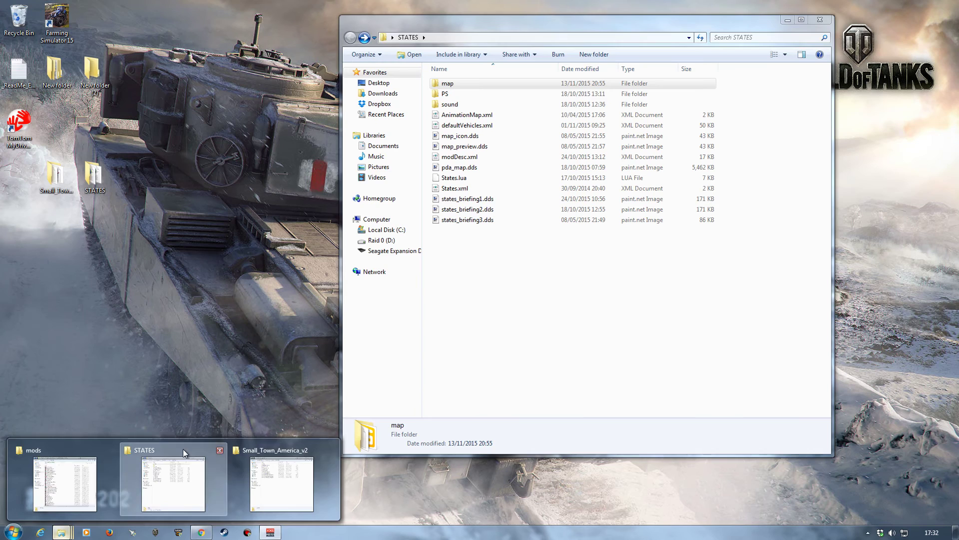
pyautogui.click(183, 448)
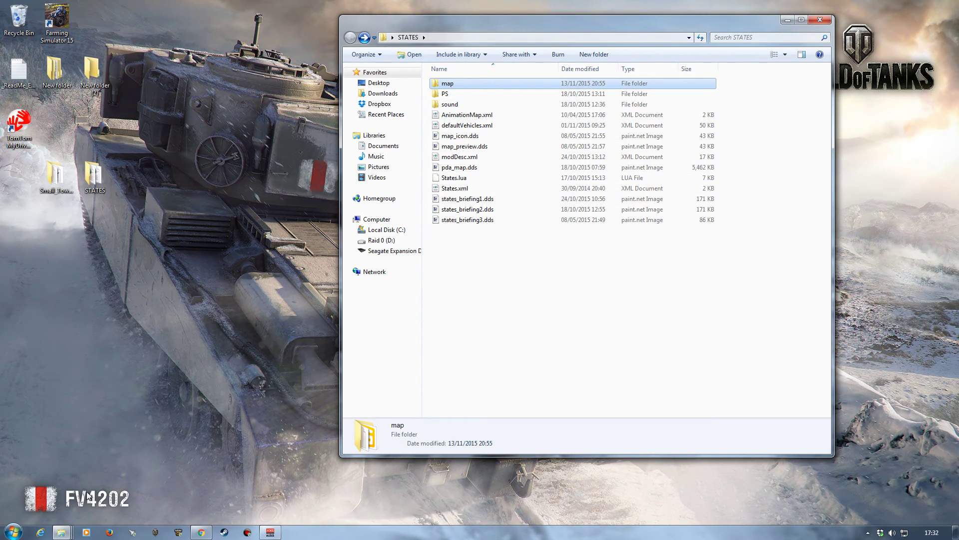
pyautogui.click(61, 532)
pyautogui.click(260, 457)
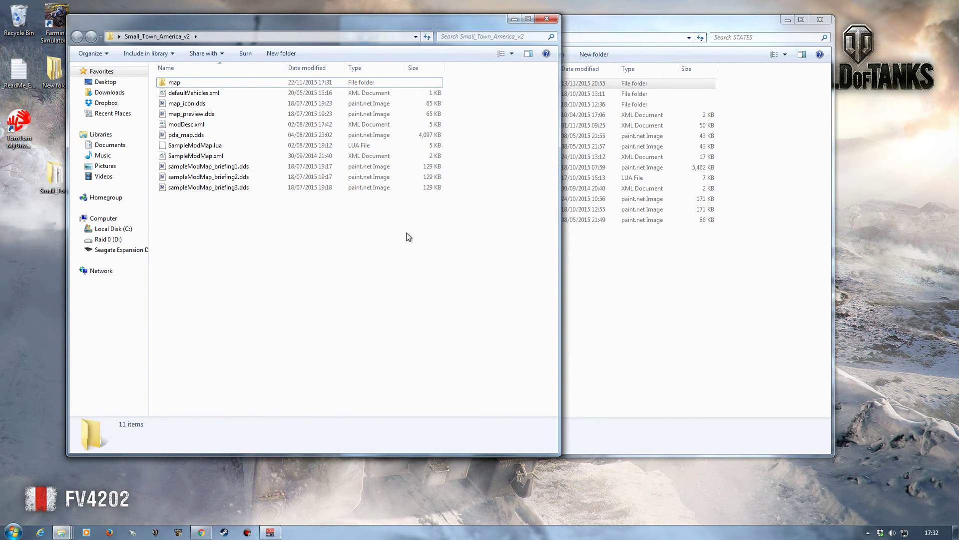
pyautogui.doubleClick(184, 84)
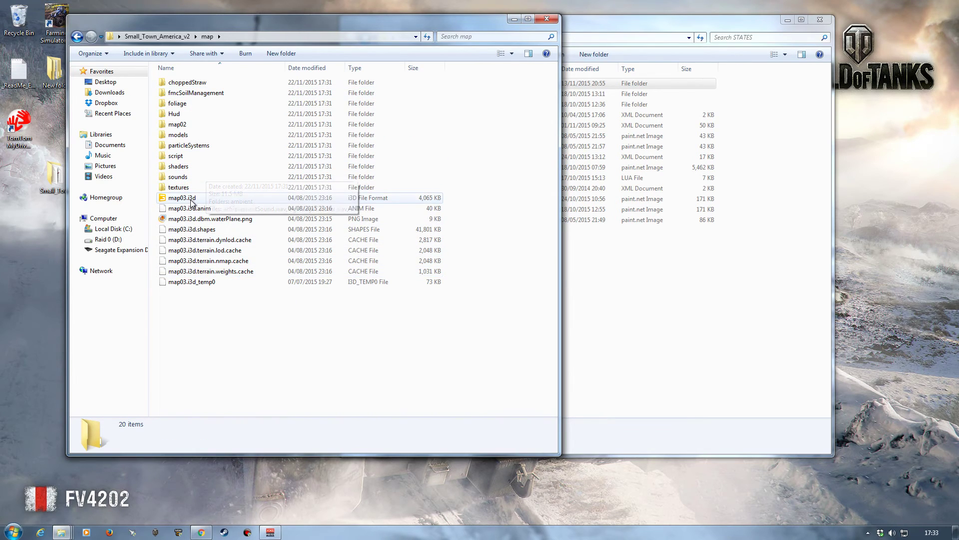
pyautogui.click(179, 199)
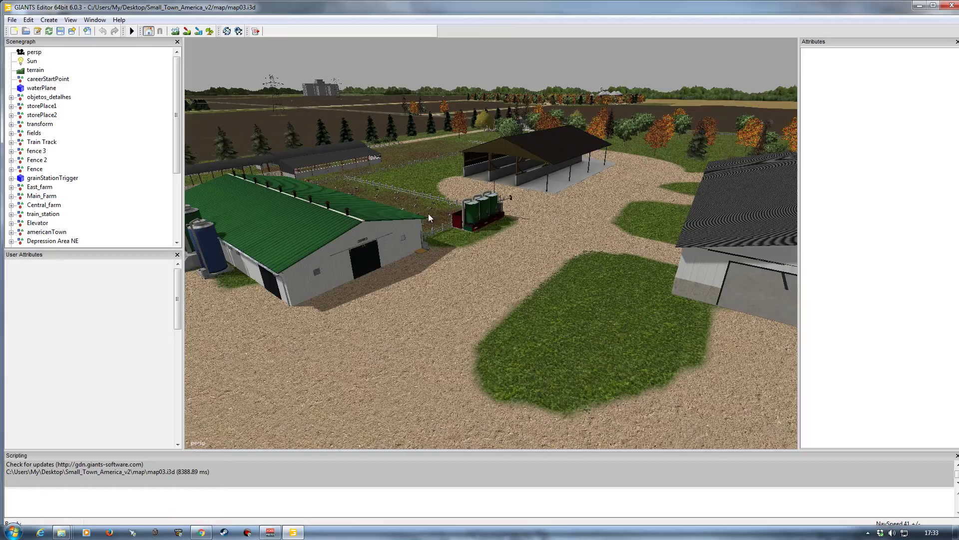
# Orbit and zoom the view across the farmyard to the brown machine shed.
pyautogui.keyDown('alt'); pyautogui.moveTo(526, 250); pyautogui.dragTo(585, 264); pyautogui.keyUp('alt')
pyautogui.scroll(-8, 416, 267)
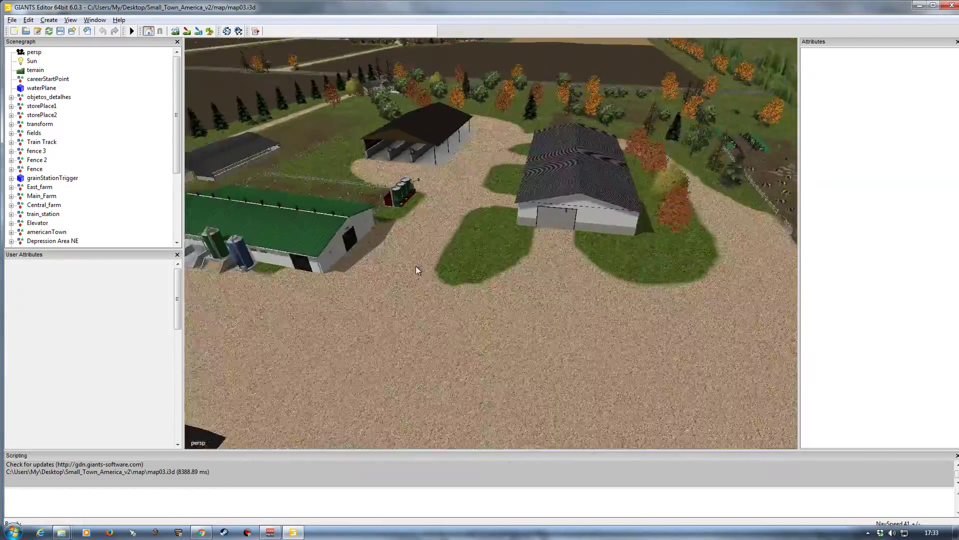
pyautogui.keyDown('alt'); pyautogui.moveTo(433, 251); pyautogui.dragTo(374, 263); pyautogui.keyUp('alt')
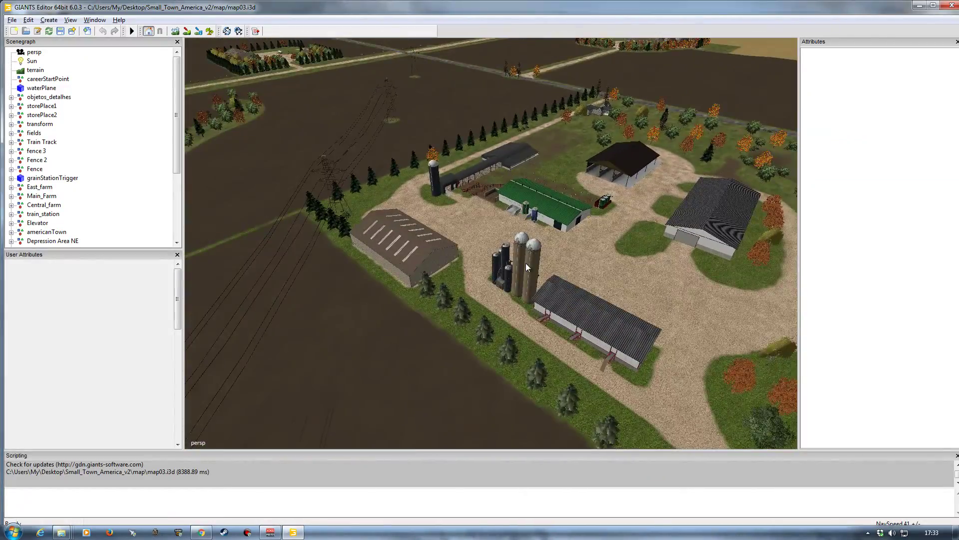
pyautogui.keyDown('alt'); pyautogui.moveTo(526, 263); pyautogui.dragTo(508, 244); pyautogui.keyUp('alt')
pyautogui.scroll(5, 509, 245)
pyautogui.keyDown('alt'); pyautogui.moveTo(518, 187); pyautogui.dragTo(229, 232); pyautogui.keyUp('alt')
pyautogui.keyDown('alt'); pyautogui.moveTo(500, 234); pyautogui.dragTo(397, 215); pyautogui.keyUp('alt')
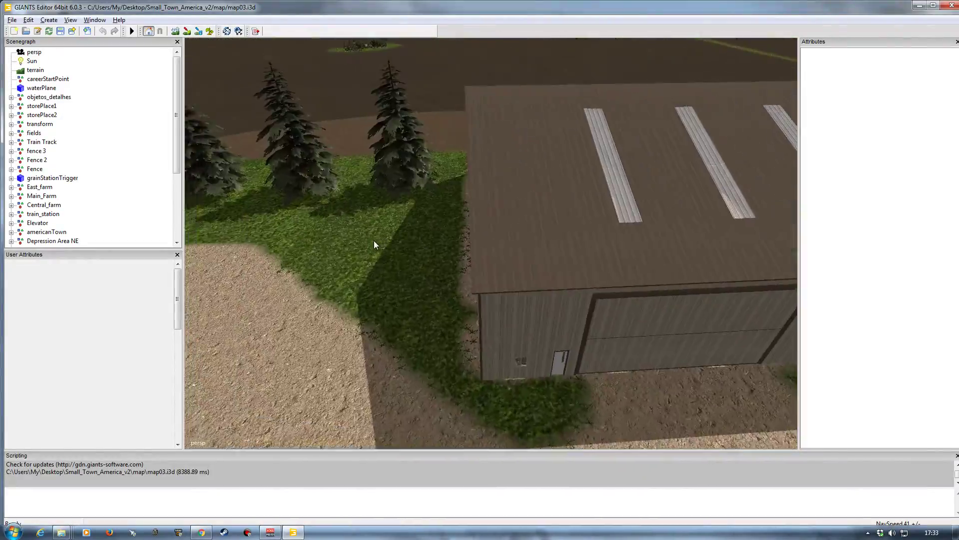
pyautogui.scroll(-5, 418, 255)
pyautogui.scroll(3, 505, 259)
pyautogui.scroll(-3, 357, 241)
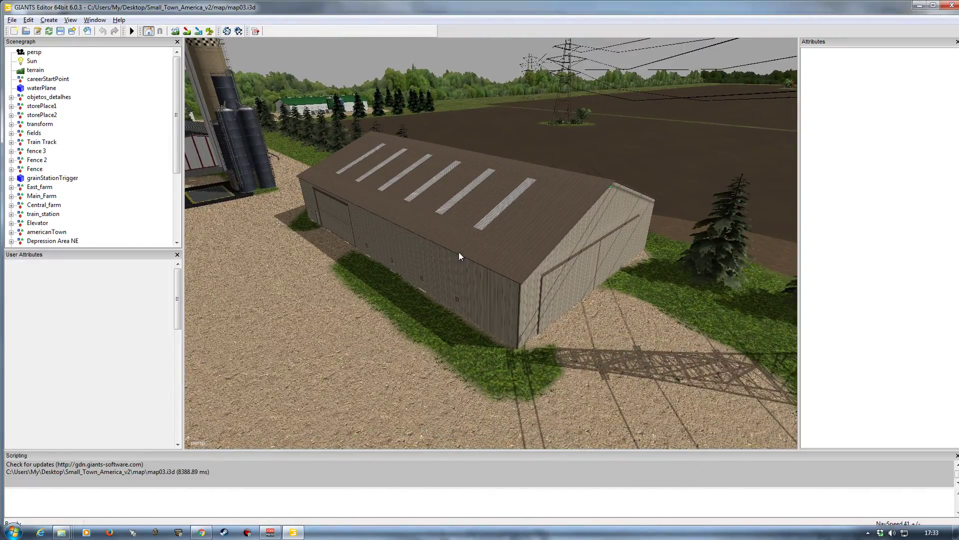
pyautogui.keyDown('alt'); pyautogui.moveTo(458, 252); pyautogui.dragTo(439, 257); pyautogui.keyUp('alt')
pyautogui.scroll(3, 332, 220)
pyautogui.scroll(-3, 439, 257)
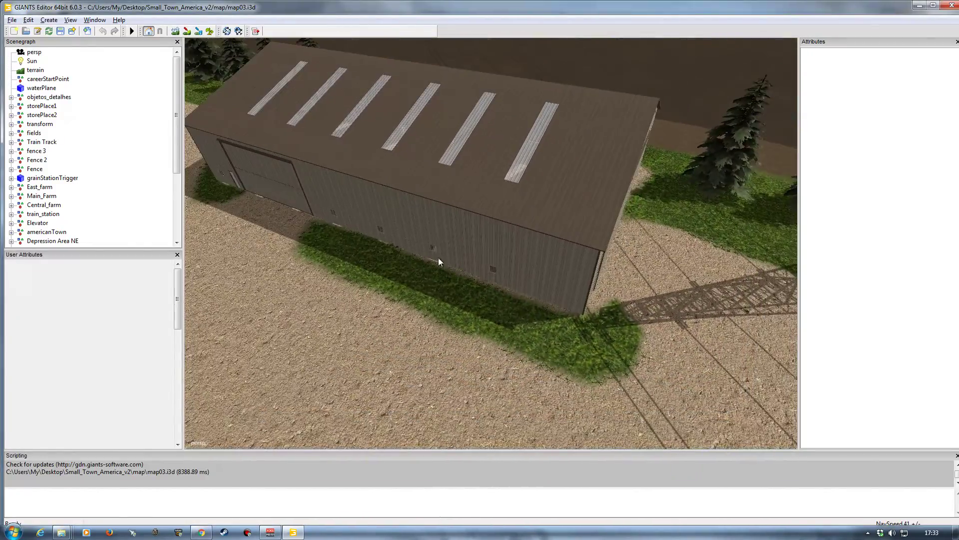
# Select the brown machine shed and its second shed node, then bring up the File menu.
pyautogui.click(450, 218)
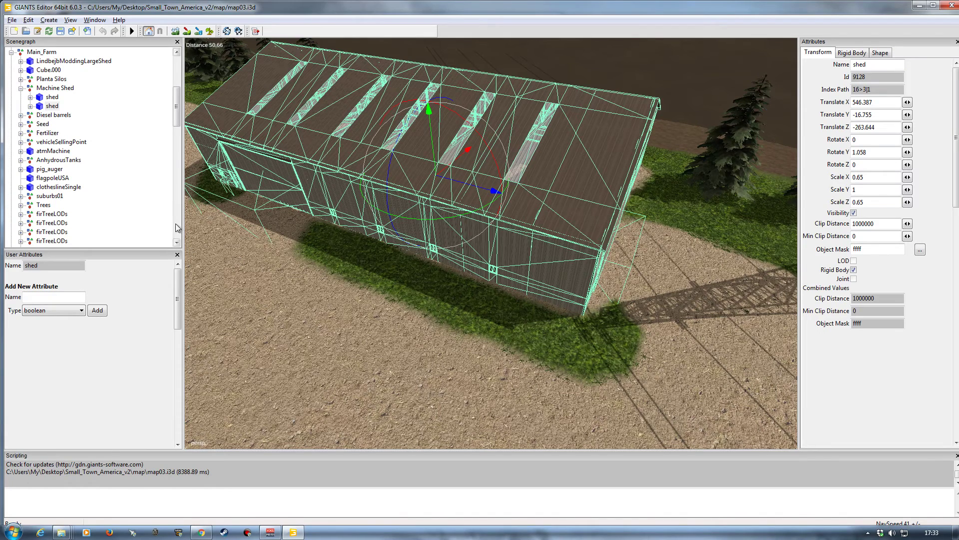
pyautogui.click(52, 106)
pyautogui.click(11, 20)
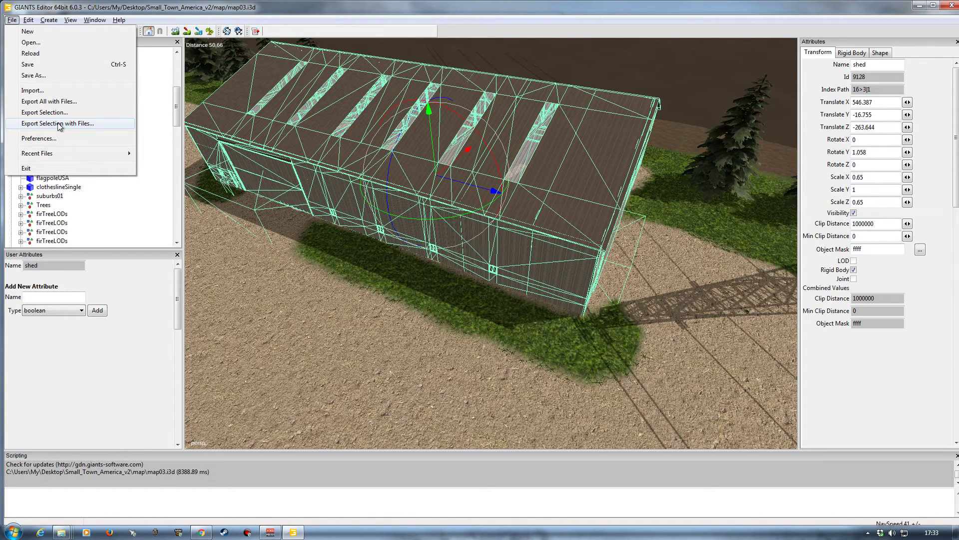
# Export the selected shed with its files as shed.i3d into a new Desktop folder named Shed.
pyautogui.click(59, 124)
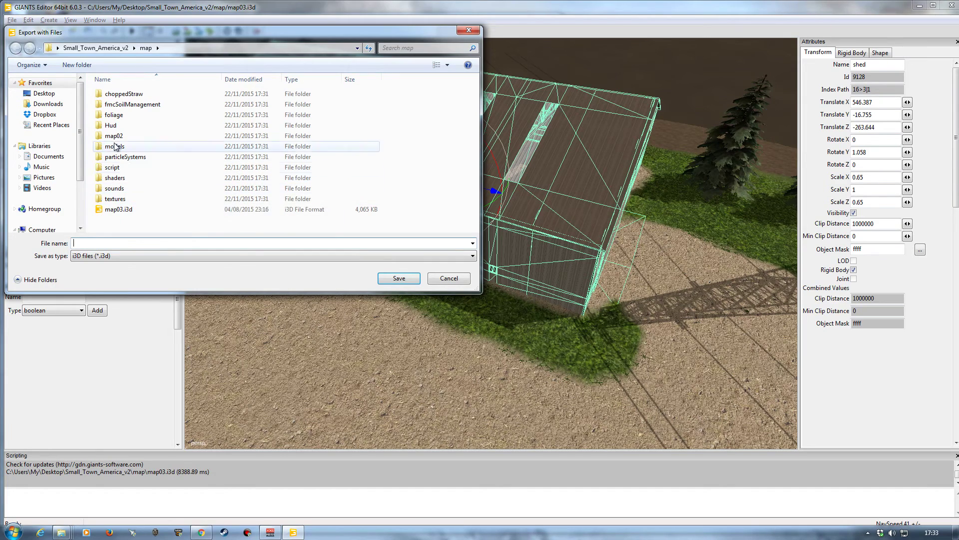
pyautogui.click(45, 94)
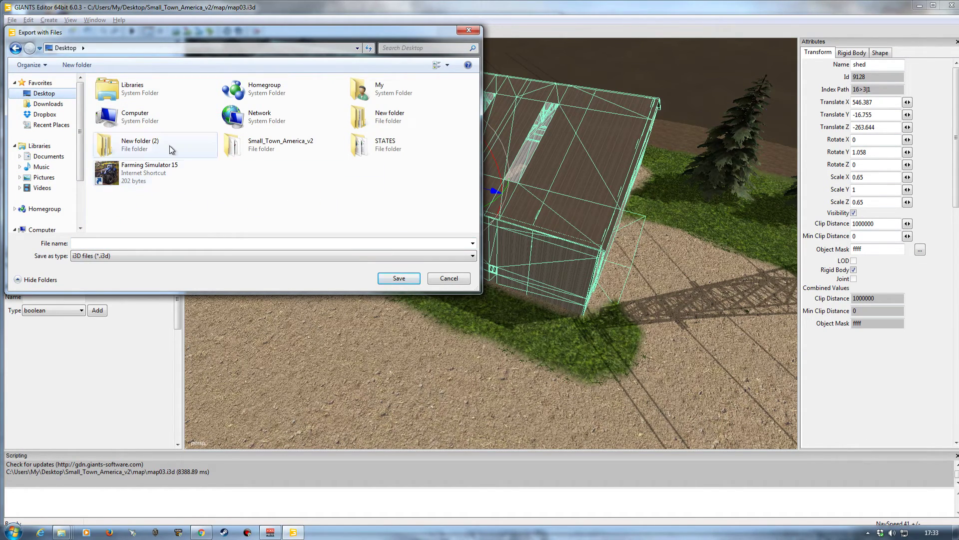
pyautogui.click(83, 68)
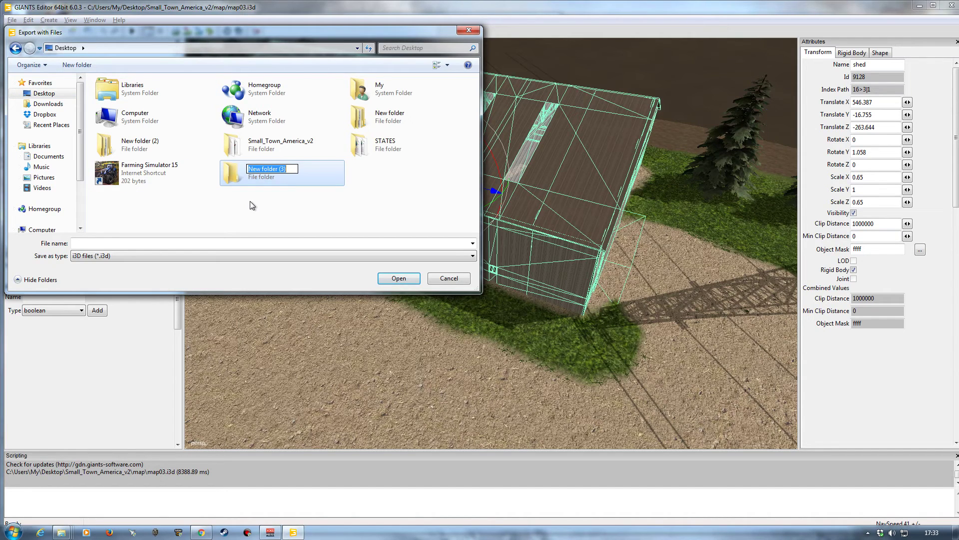
pyautogui.write('Shed')
pyautogui.click(250, 201)
pyautogui.click(148, 243)
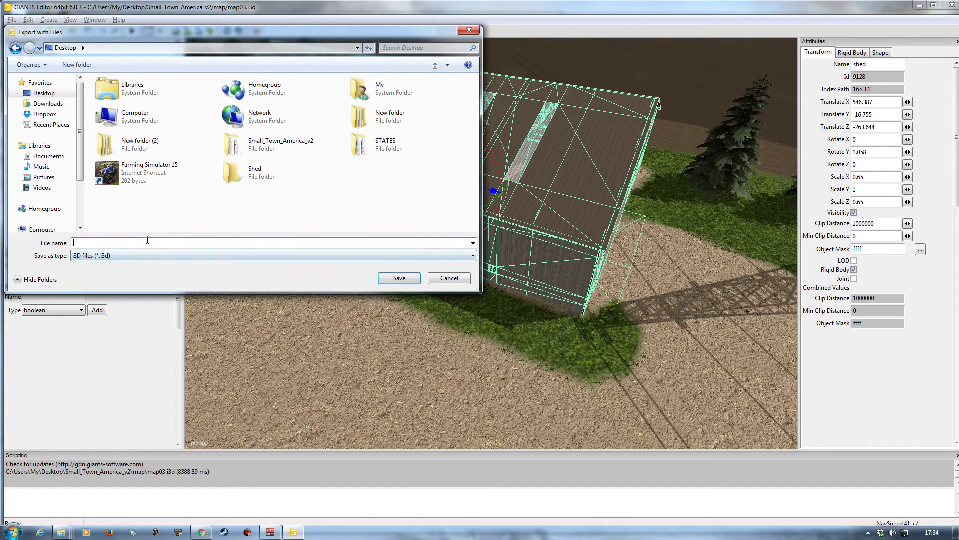
pyautogui.write('shed')
pyautogui.doubleClick(239, 171)
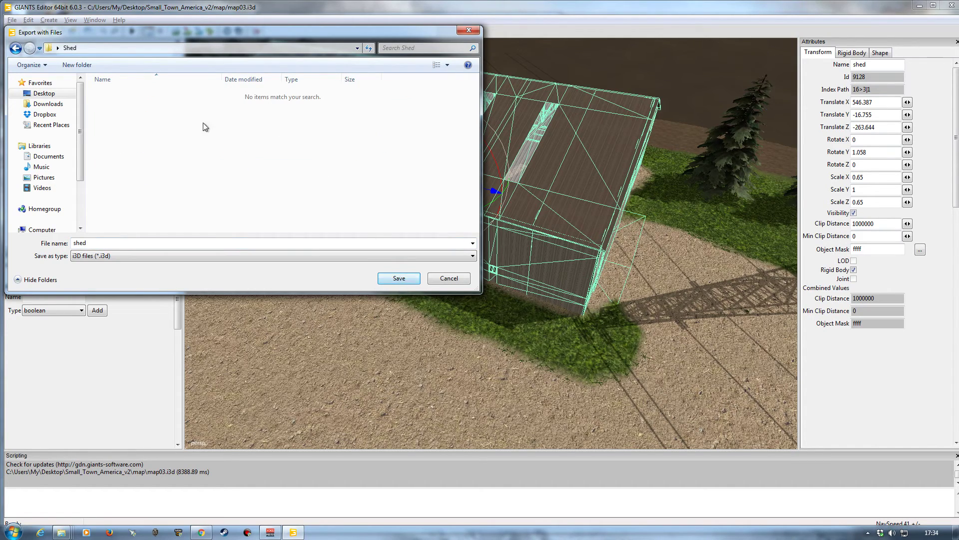
pyautogui.click(399, 278)
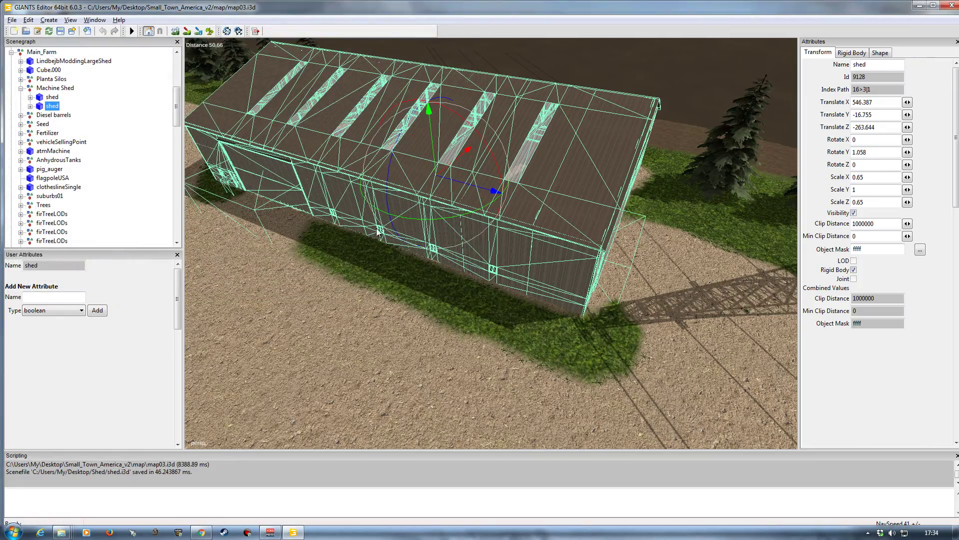
# Pull back to see the whole shed and expand its shed node in the Scenegraph.
pyautogui.keyDown('alt'); pyautogui.moveTo(410, 248); pyautogui.dragTo(392, 272); pyautogui.keyUp('alt')
pyautogui.scroll(-3, 389, 248)
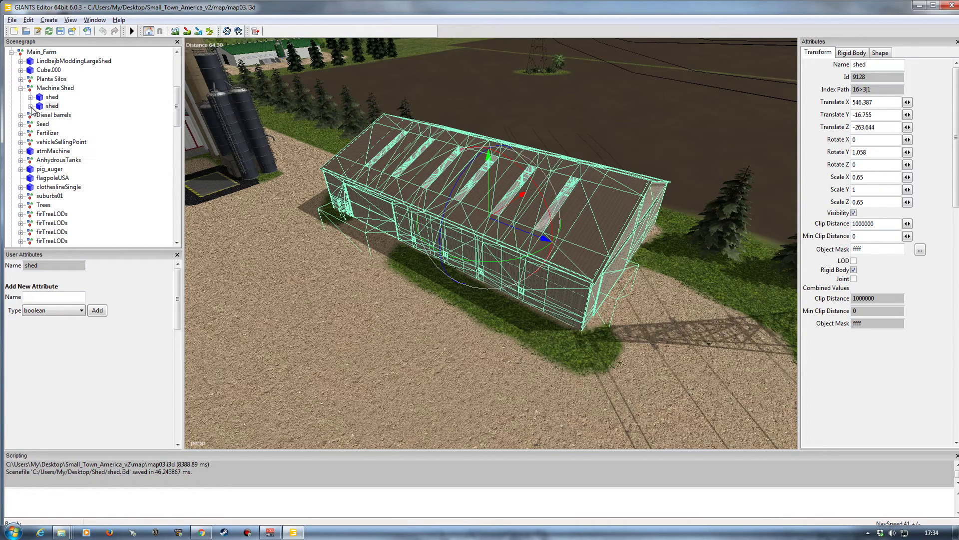
pyautogui.click(52, 106)
pyautogui.click(31, 107)
# Inspect the User Attributes of both door_triggers, the folding_trigger and the door.
pyautogui.click(73, 116)
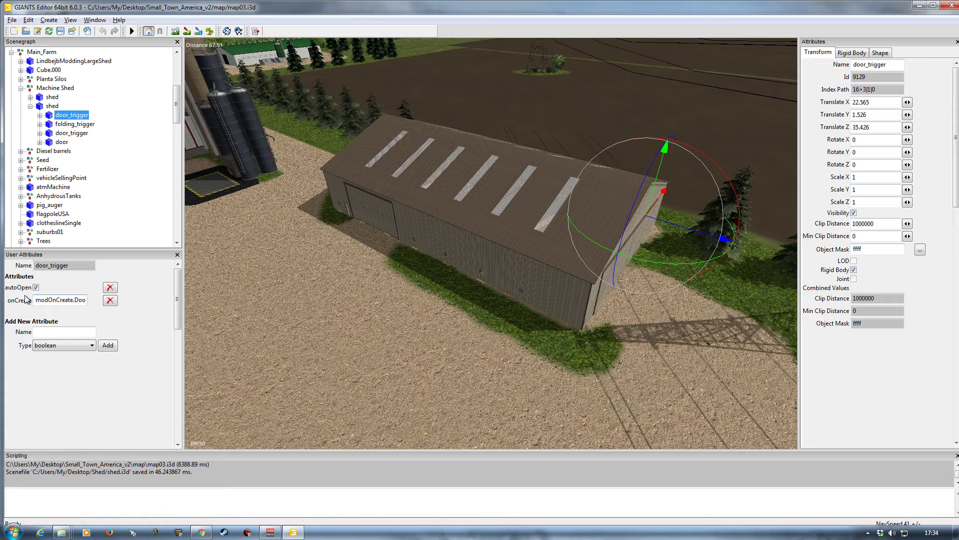
pyautogui.click(75, 124)
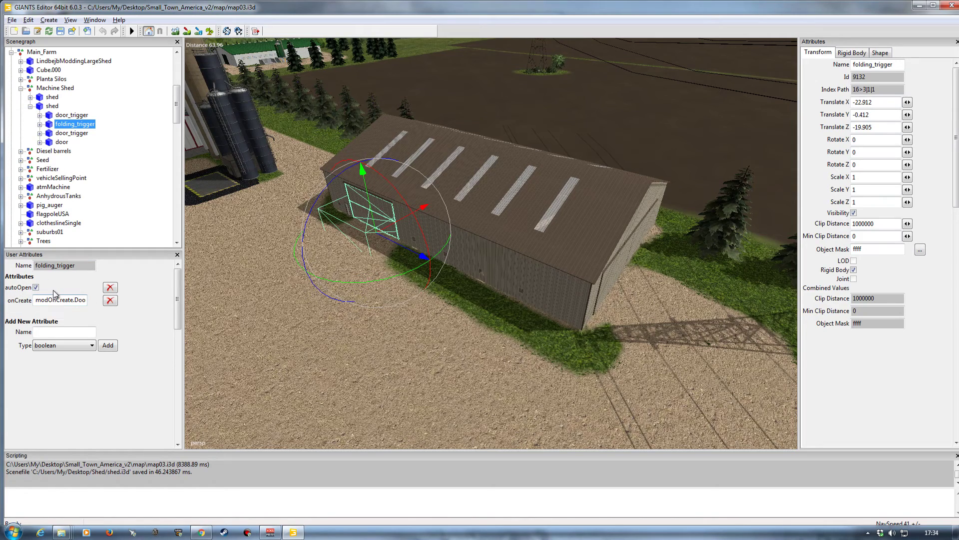
pyautogui.click(73, 133)
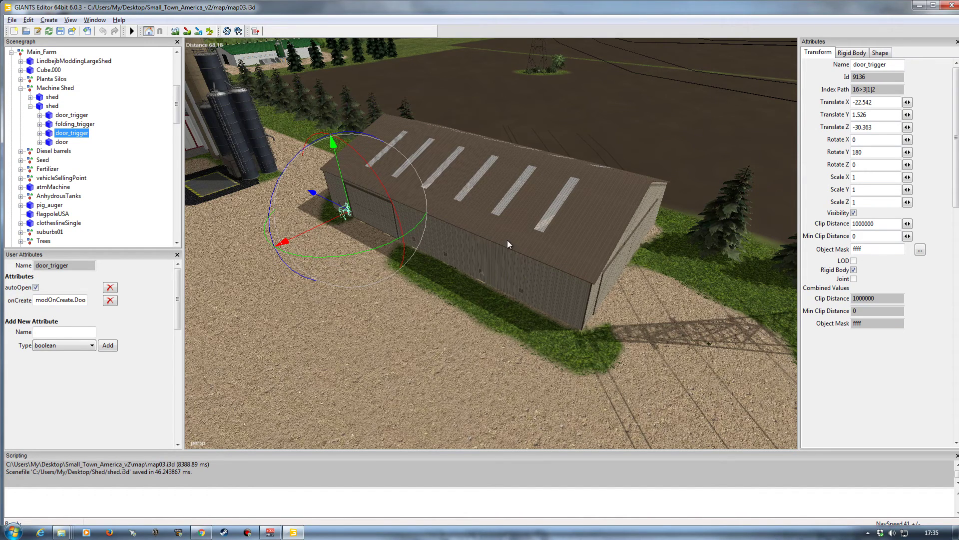
pyautogui.click(62, 142)
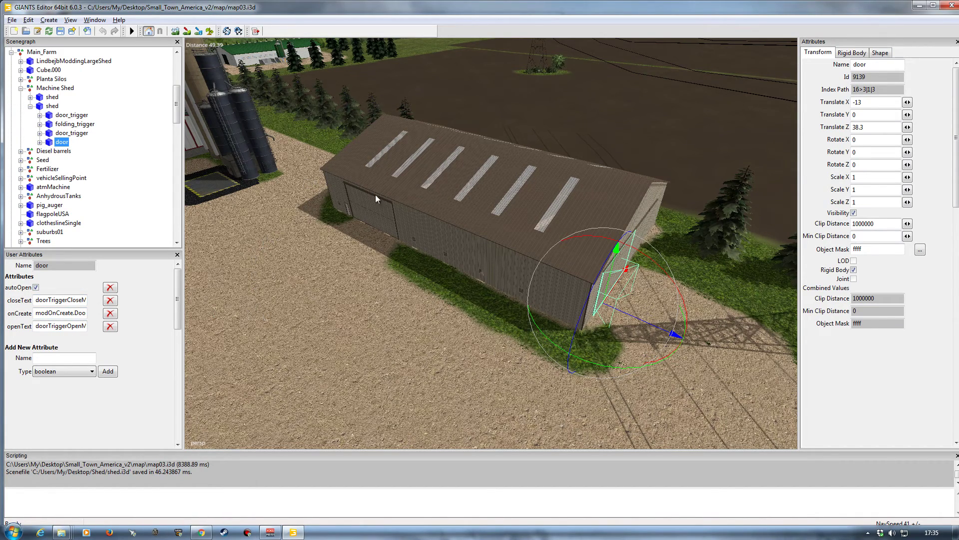
pyautogui.click(140, 189)
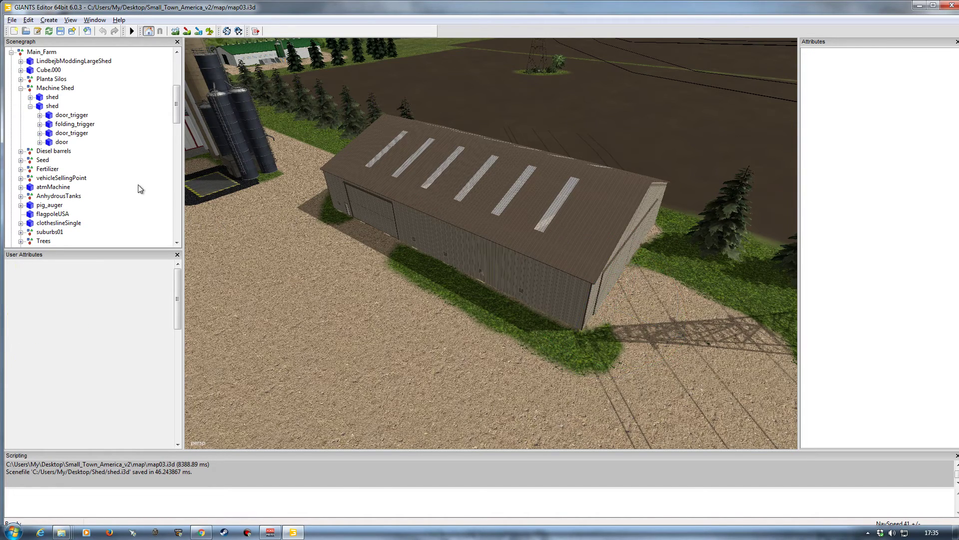
# Quit GIANTS Editor, declining to save changes to map03.i3d.
pyautogui.click(952, 5)
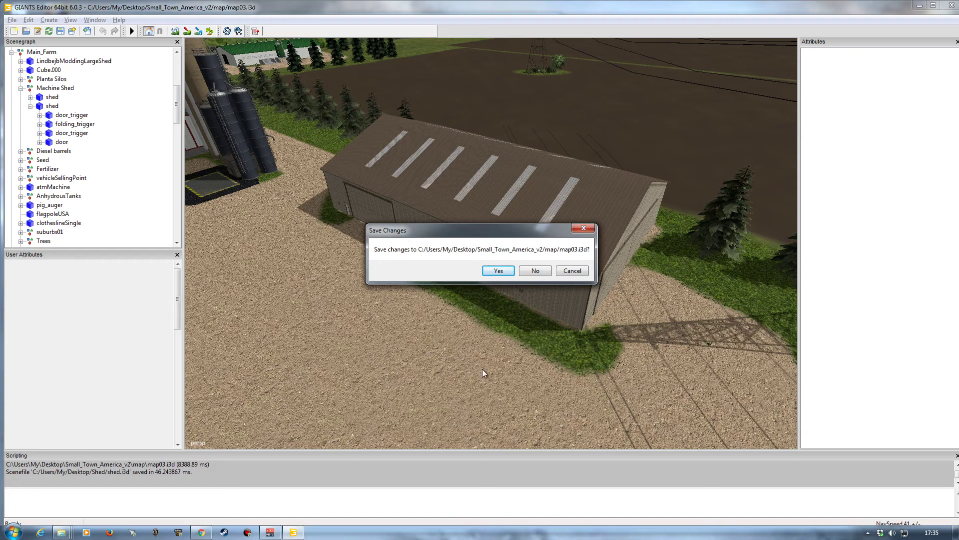
pyautogui.click(537, 270)
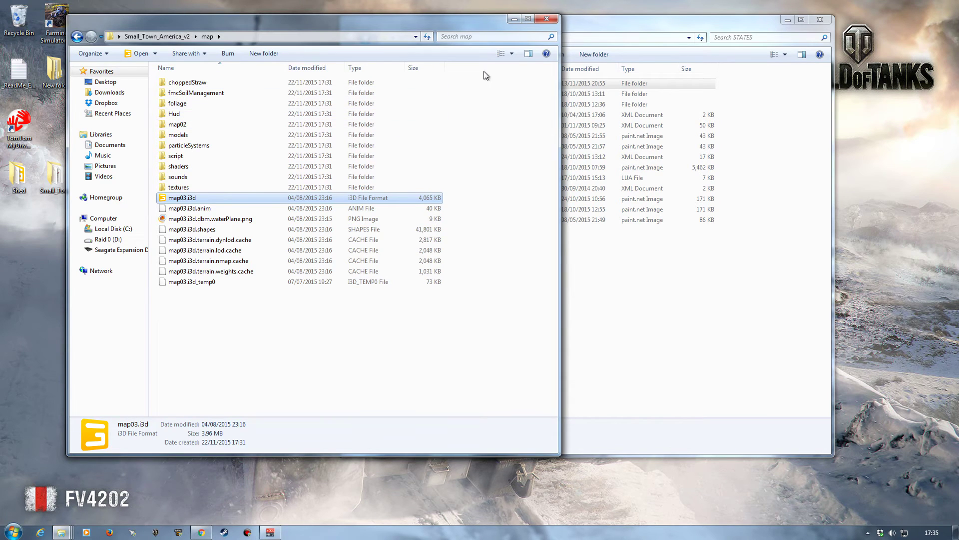
# Close the extra folder windows and place the desktop Shed folder beside the STATES window.
pyautogui.click(548, 19)
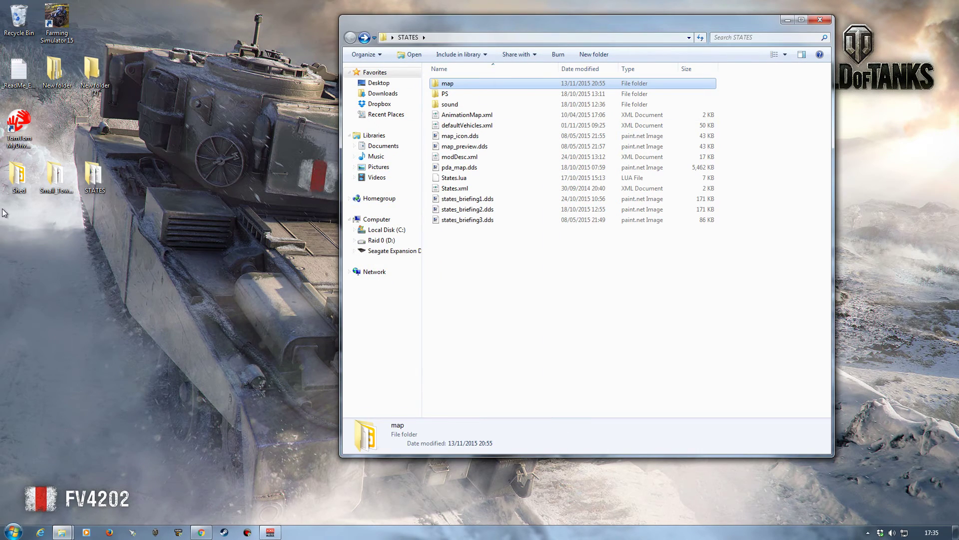
pyautogui.click(18, 176)
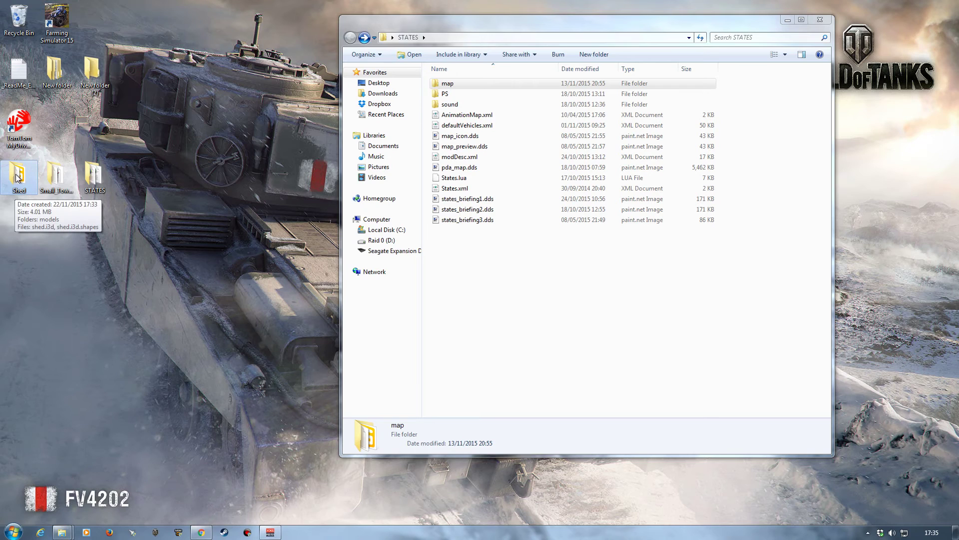
pyautogui.moveTo(18, 176); pyautogui.dragTo(170, 175)
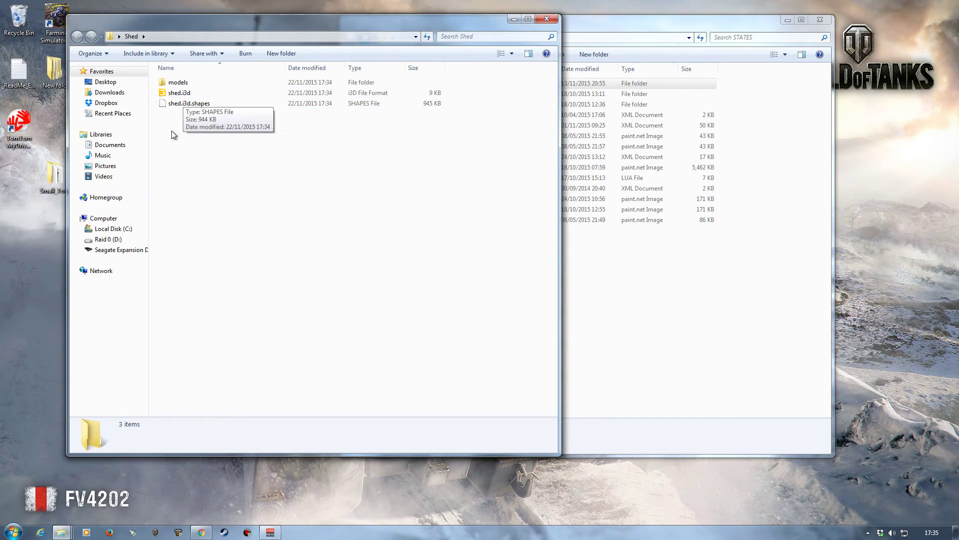
pyautogui.click(547, 19)
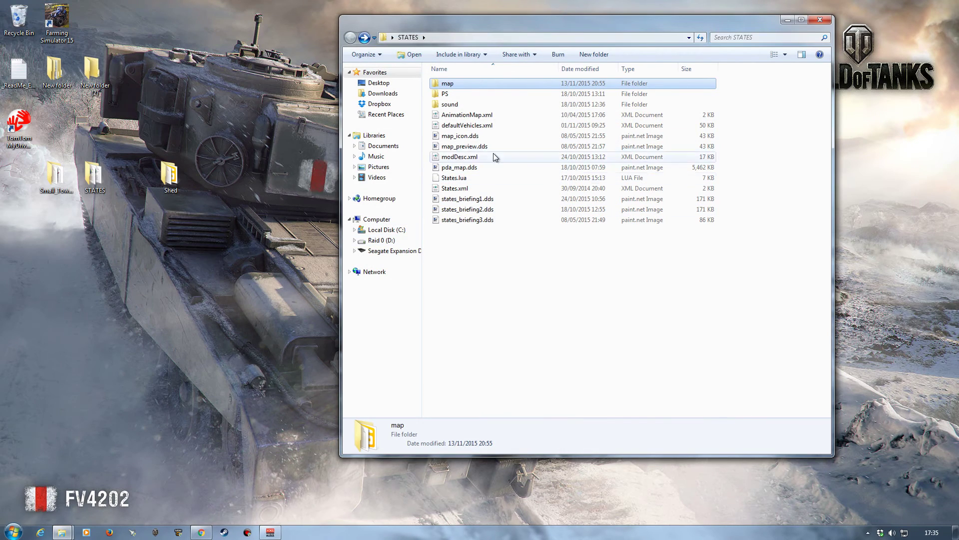
pyautogui.moveTo(459, 25); pyautogui.dragTo(377, 32)
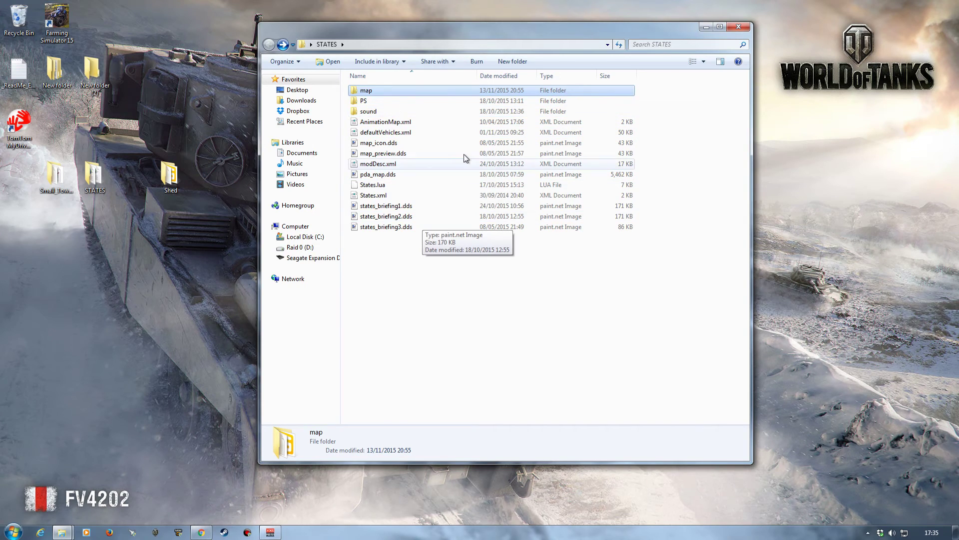
# Paste the Shed folder into the STATES map folder.
pyautogui.doubleClick(368, 91)
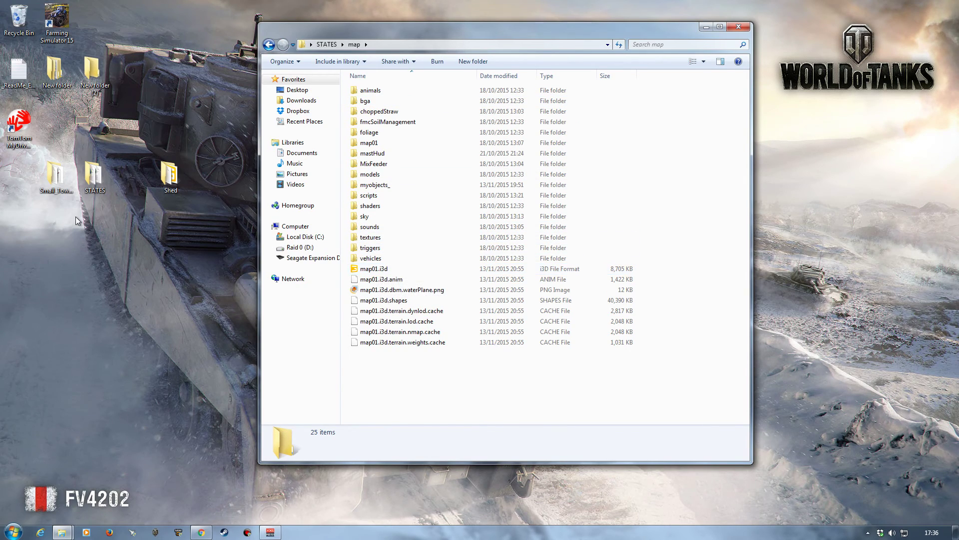
pyautogui.click(172, 180)
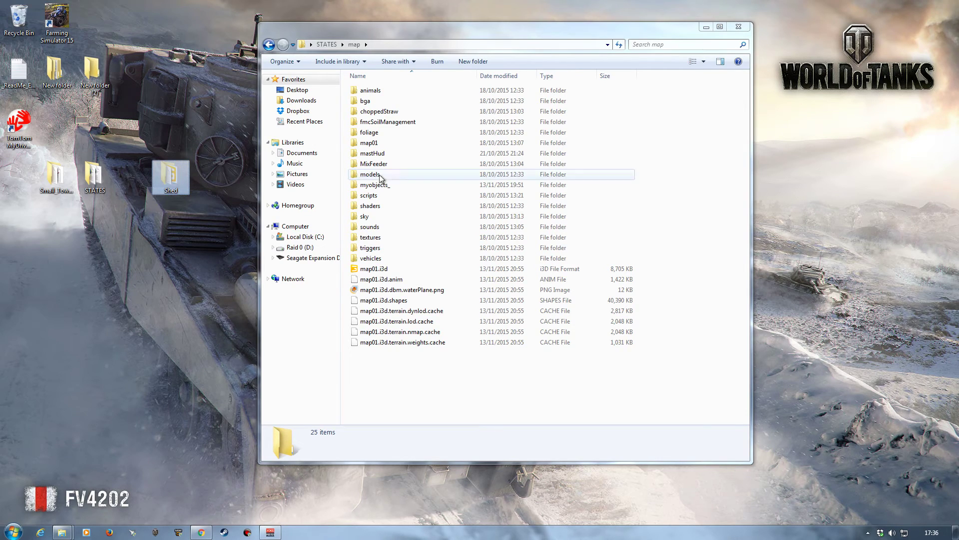
pyautogui.click(286, 62)
pyautogui.click(296, 93)
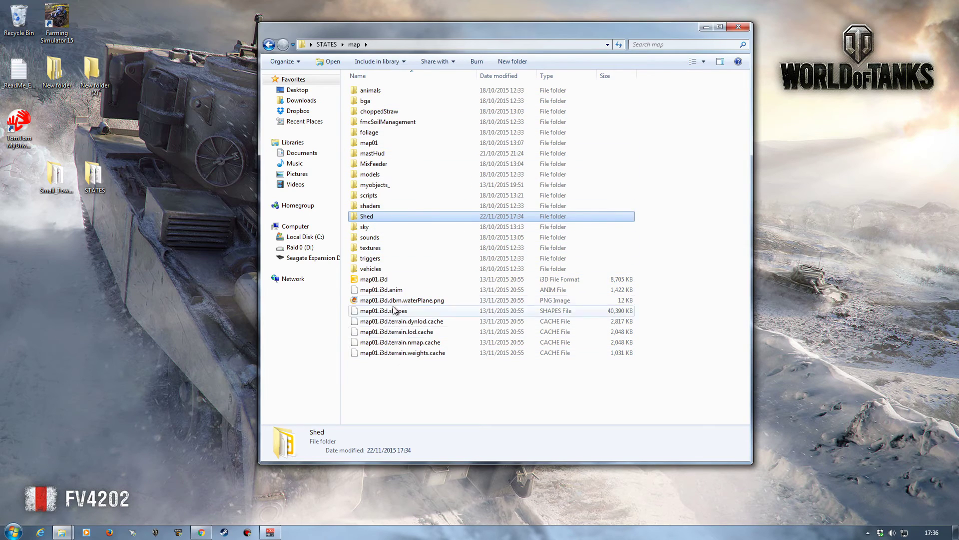
# Open map01.i3d, maximize the editor and fly the view to the pole barn by the road.
pyautogui.click(372, 279)
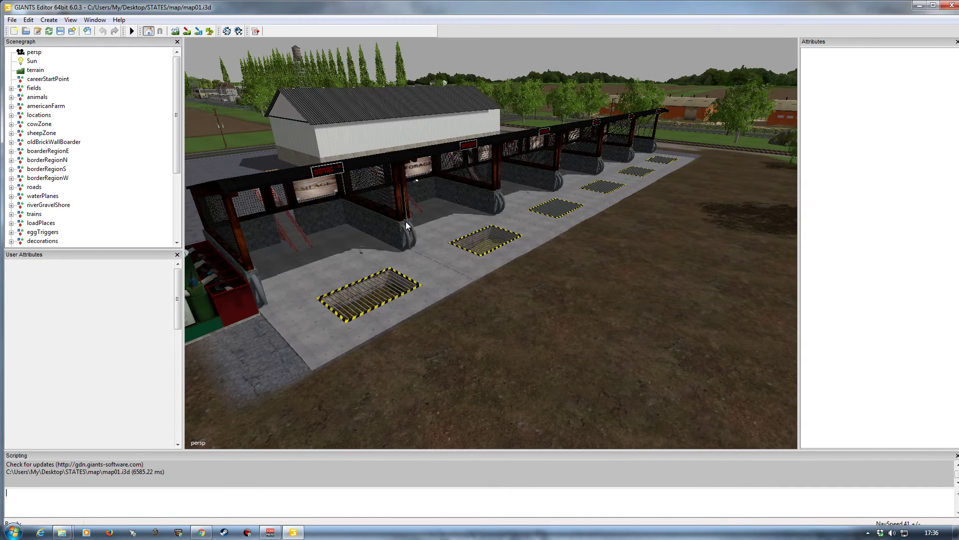
pyautogui.click(933, 5)
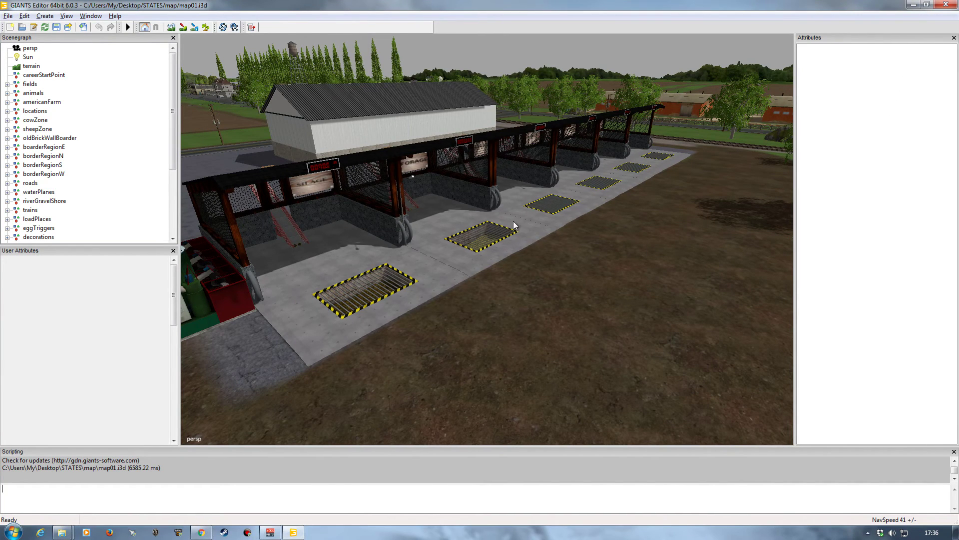
pyautogui.keyDown('alt'); pyautogui.moveTo(514, 221); pyautogui.dragTo(382, 247, button='right'); pyautogui.keyUp('alt')
pyautogui.keyDown('alt'); pyautogui.moveTo(382, 248); pyautogui.dragTo(459, 236); pyautogui.keyUp('alt')
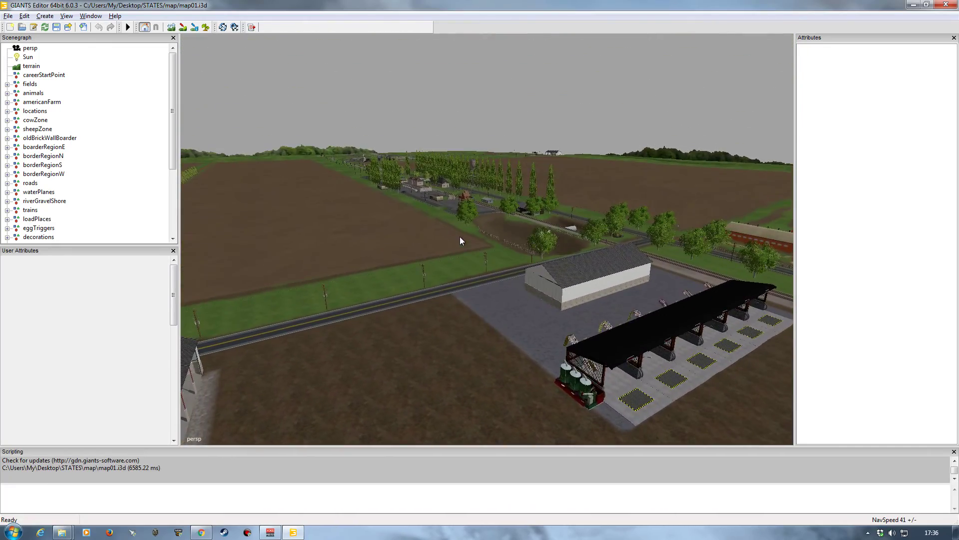
pyautogui.keyDown('alt'); pyautogui.moveTo(459, 235); pyautogui.dragTo(507, 138, button='right'); pyautogui.keyUp('alt')
pyautogui.keyDown('alt'); pyautogui.moveTo(507, 138); pyautogui.dragTo(543, 249); pyautogui.keyUp('alt')
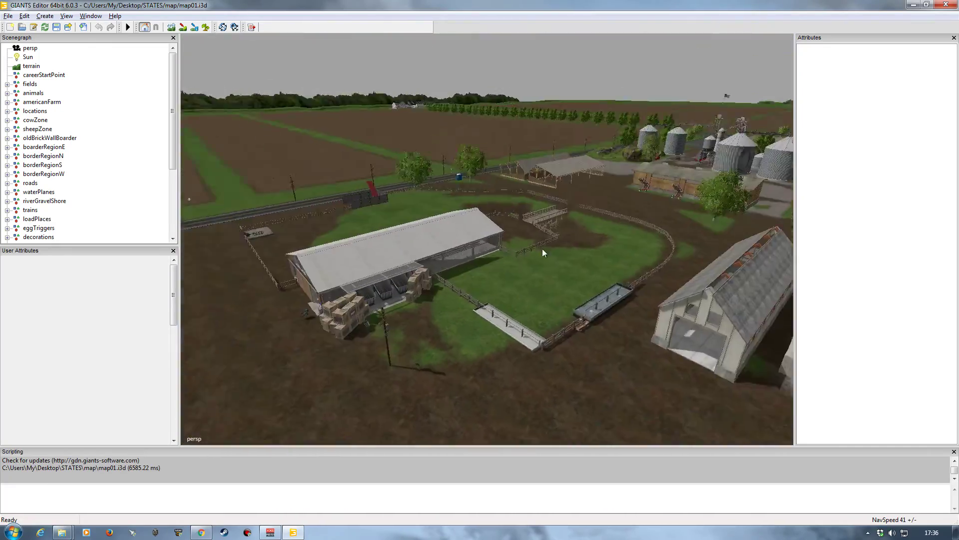
pyautogui.moveTo(544, 252); pyautogui.dragTo(480, 238, button='right')
# Select and delete the gray pole barn beside the road.
pyautogui.click(481, 236)
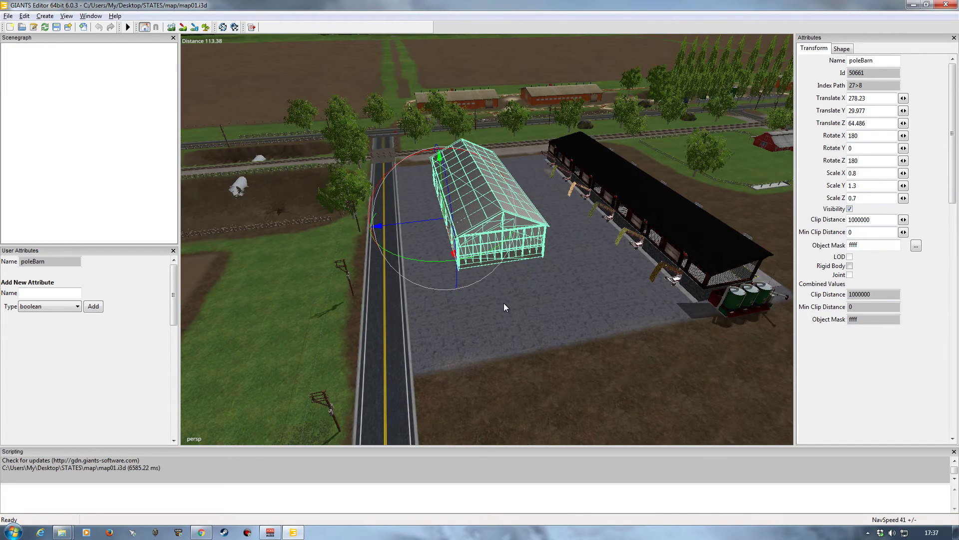
pyautogui.press('Delete')
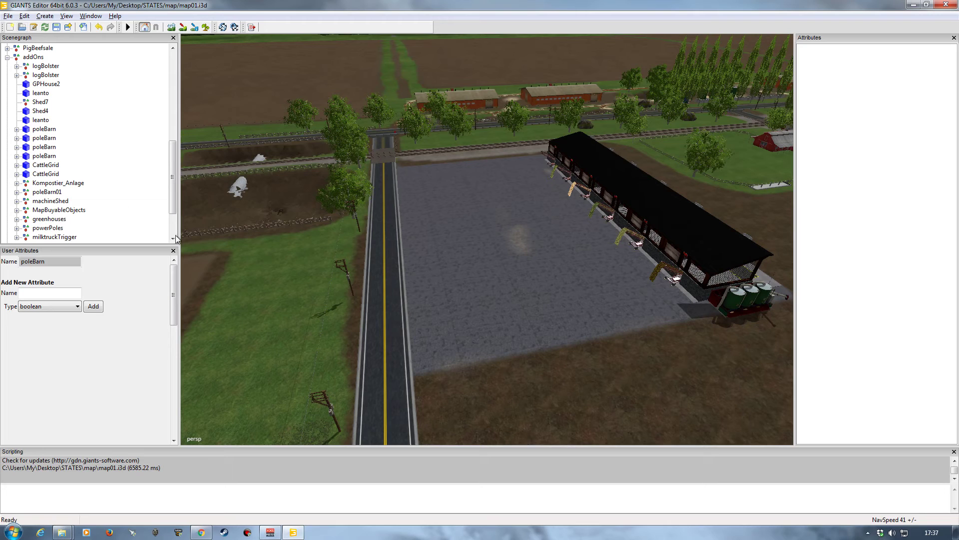
pyautogui.click(4, 17)
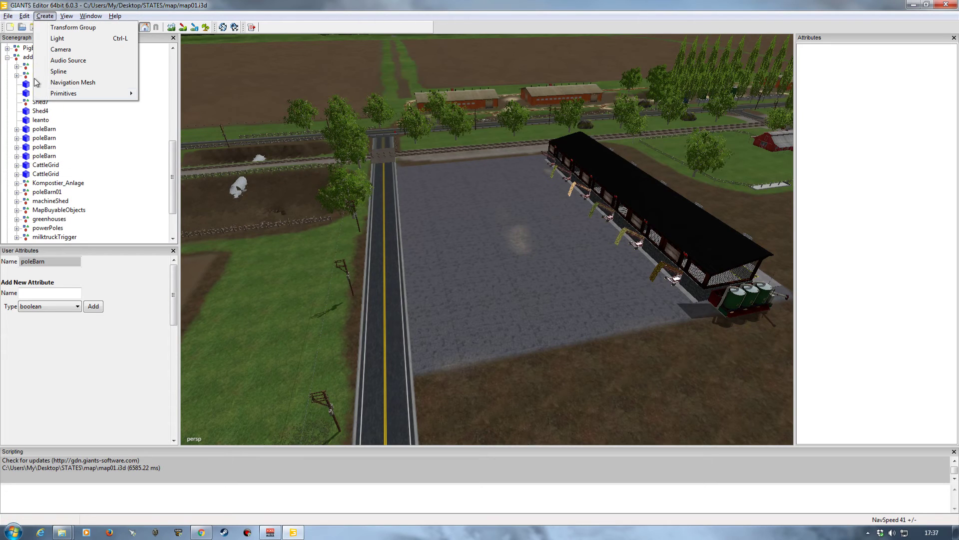
# Import shed.i3d from Desktop > STATES > map > Shed into the map01 scene.
pyautogui.click(482, 235)
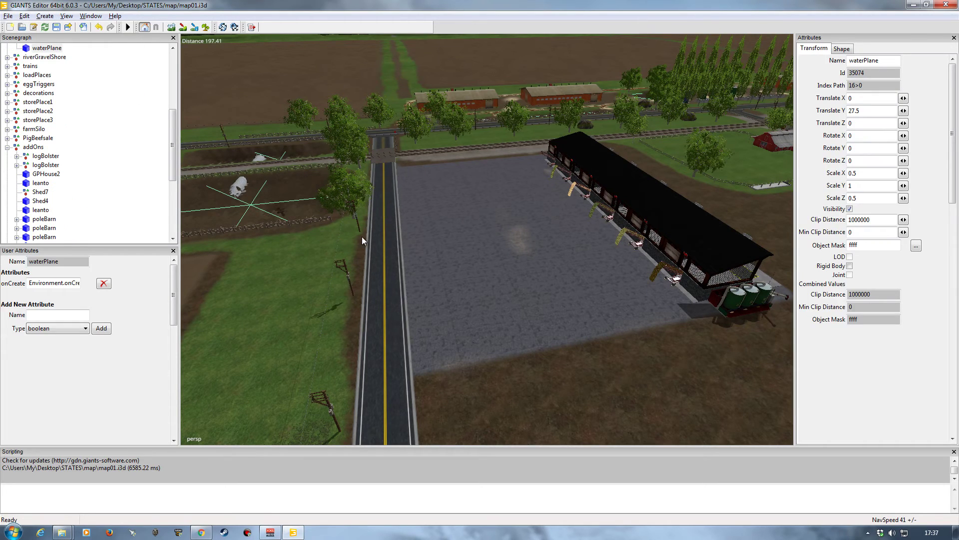
pyautogui.click(8, 16)
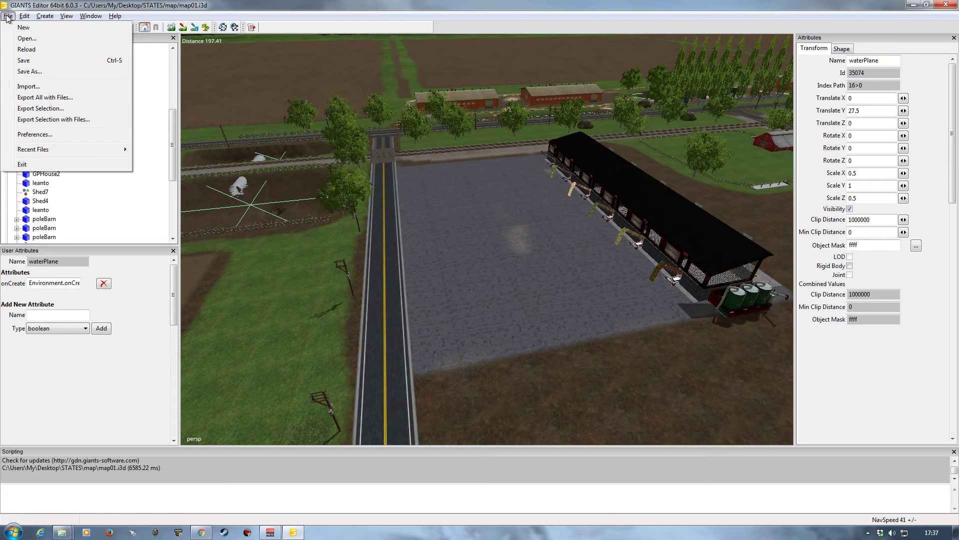
pyautogui.click(28, 86)
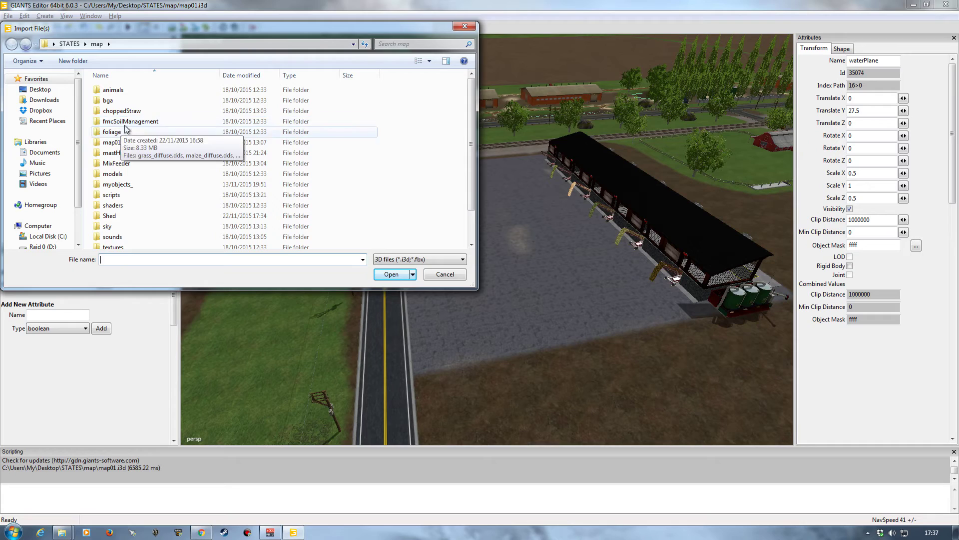
pyautogui.click(40, 90)
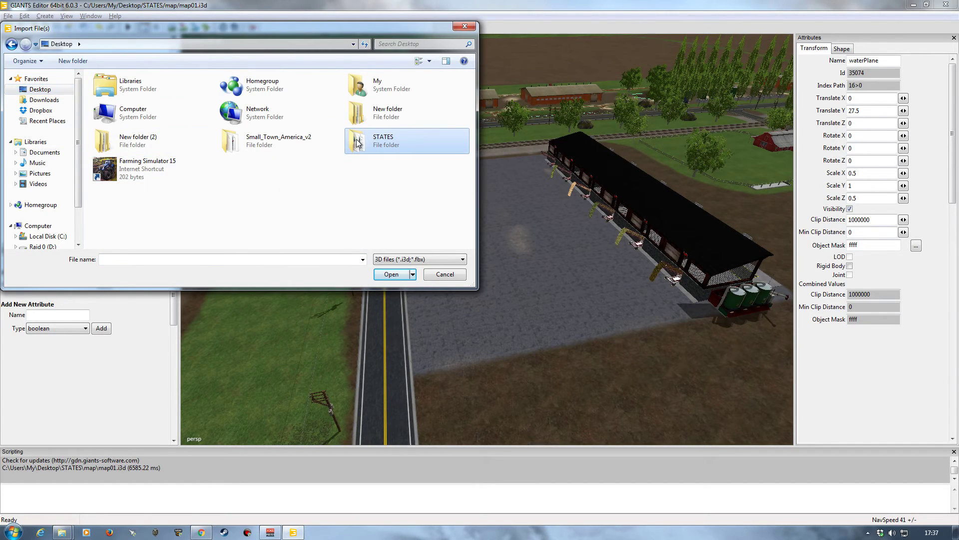
pyautogui.doubleClick(362, 145)
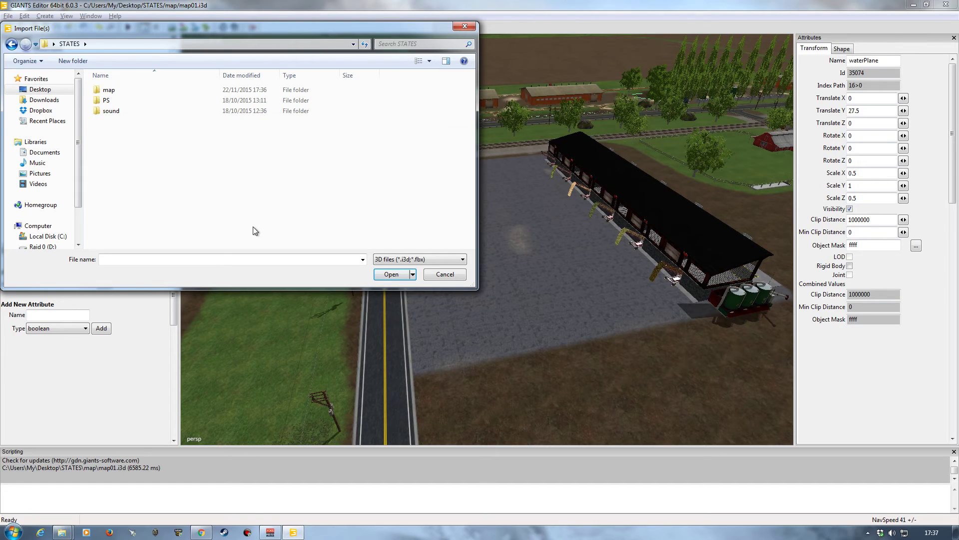
pyautogui.doubleClick(108, 90)
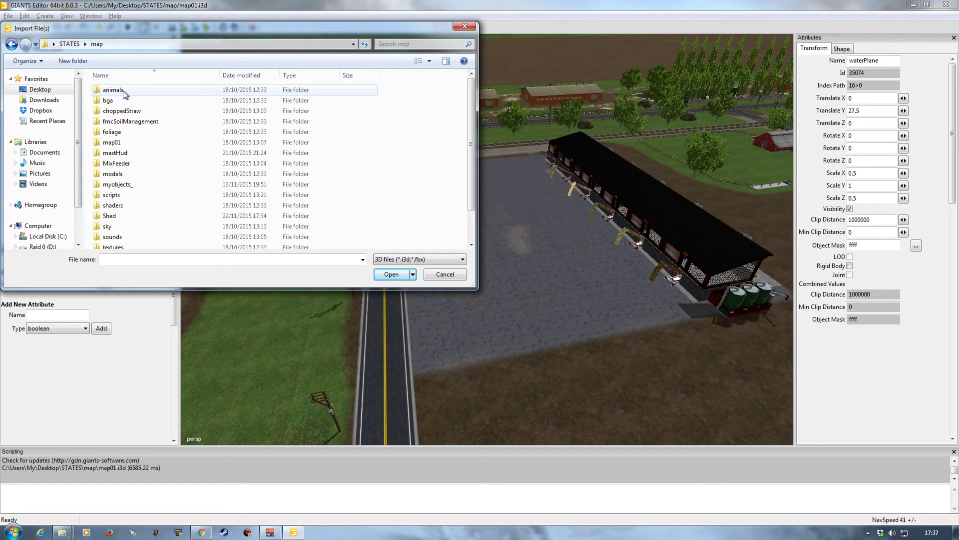
pyautogui.doubleClick(109, 216)
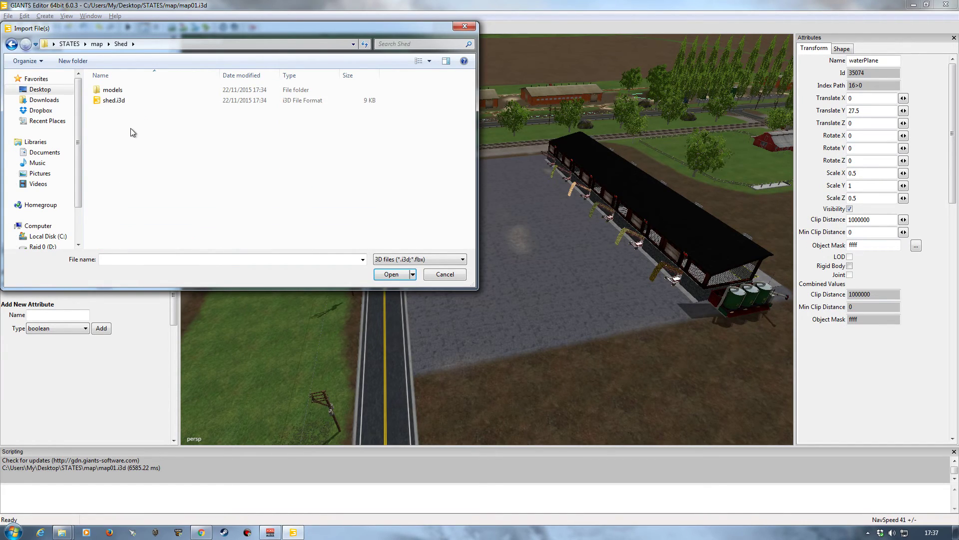
pyautogui.doubleClick(113, 101)
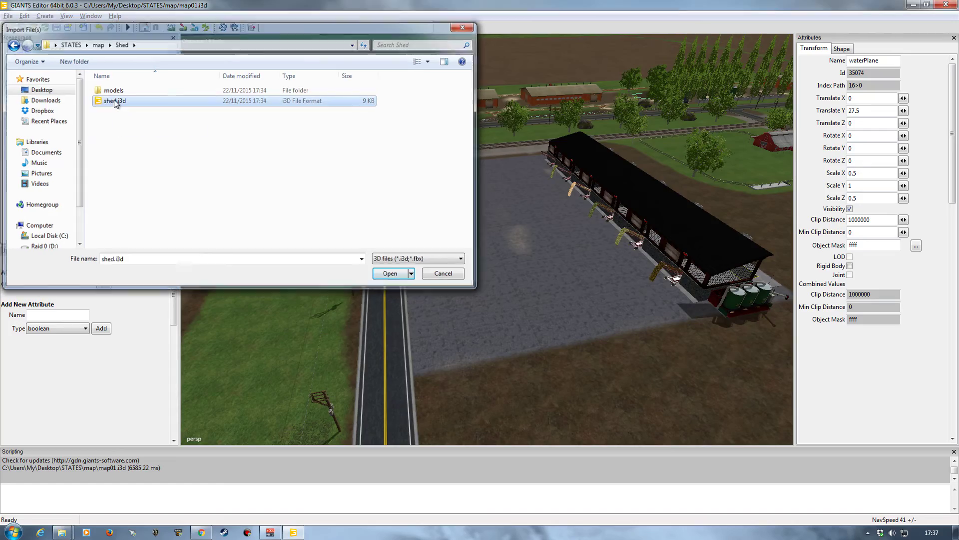
# Locate the imported shed, raise it above ground and slide it along Z toward the farm.
pyautogui.keyDown('alt'); pyautogui.moveTo(395, 272); pyautogui.dragTo(436, 290); pyautogui.keyUp('alt')
pyautogui.moveTo(435, 290); pyautogui.dragTo(391, 304, button='right')
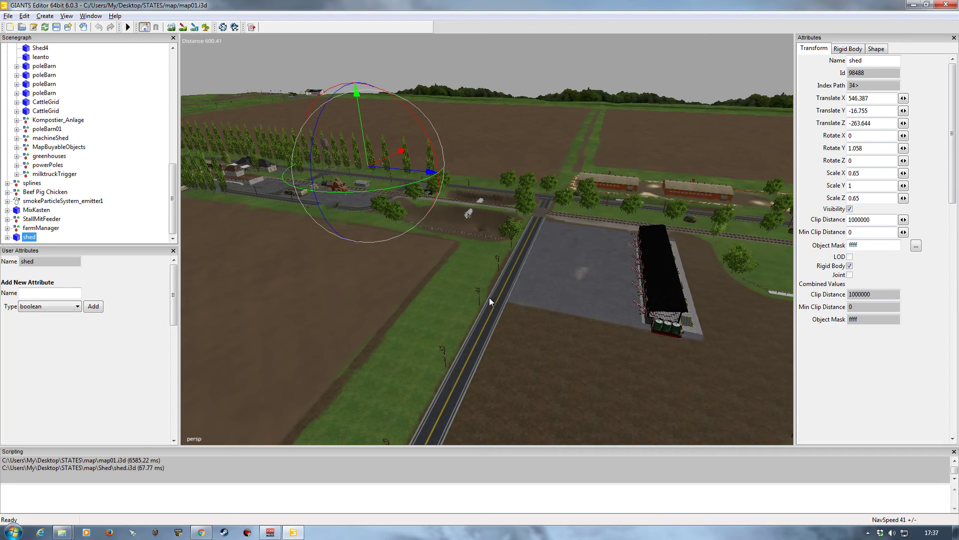
pyautogui.moveTo(472, 286)
pyautogui.mouseDown(button='right')
pyautogui.moveTo(590, 284)
pyautogui.moveTo(481, 286)
pyautogui.moveTo(464, 269)
pyautogui.mouseUp(button='right')
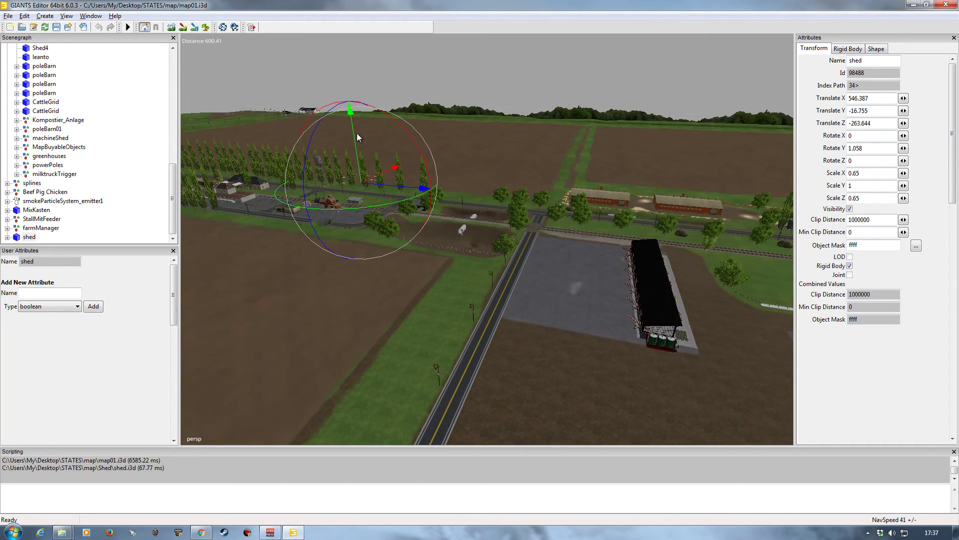
pyautogui.moveTo(349, 117); pyautogui.dragTo(346, 79)
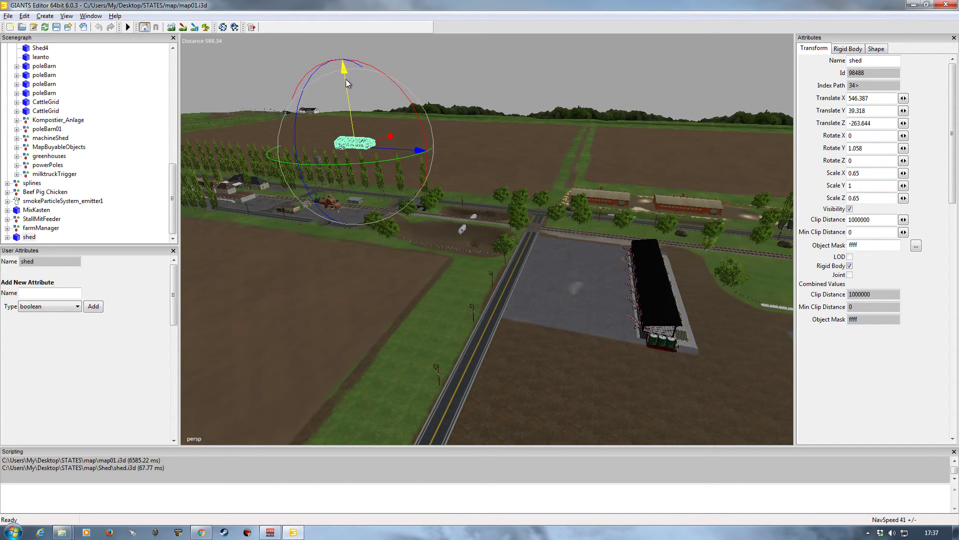
pyautogui.click(419, 158)
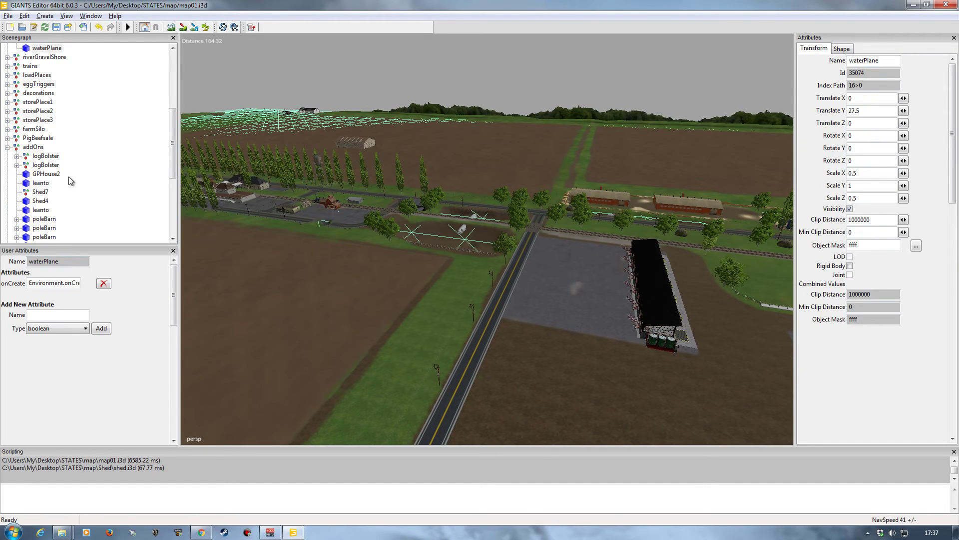
pyautogui.moveTo(169, 145); pyautogui.dragTo(172, 200)
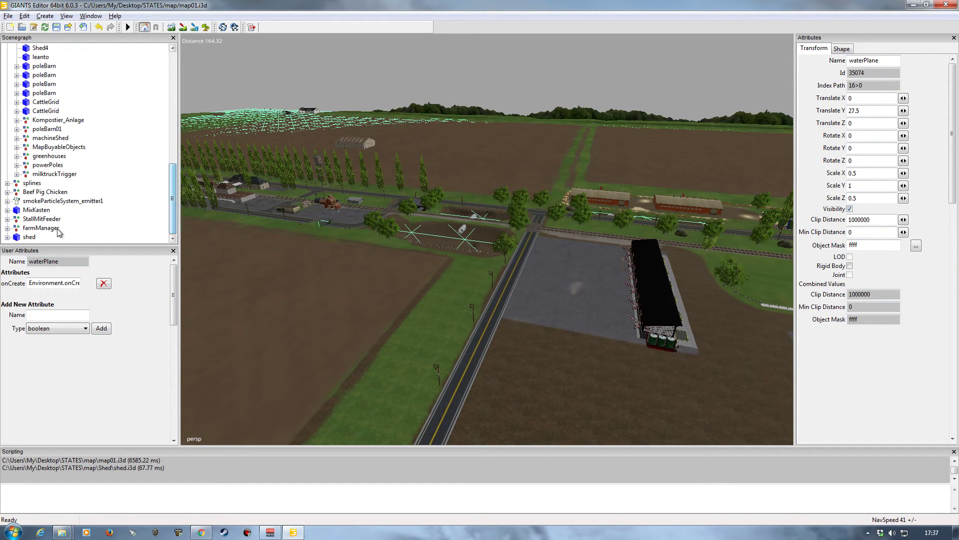
pyautogui.click(29, 238)
pyautogui.moveTo(416, 150); pyautogui.dragTo(714, 157)
pyautogui.keyDown('alt'); pyautogui.moveTo(470, 210); pyautogui.dragTo(436, 205); pyautogui.keyUp('alt')
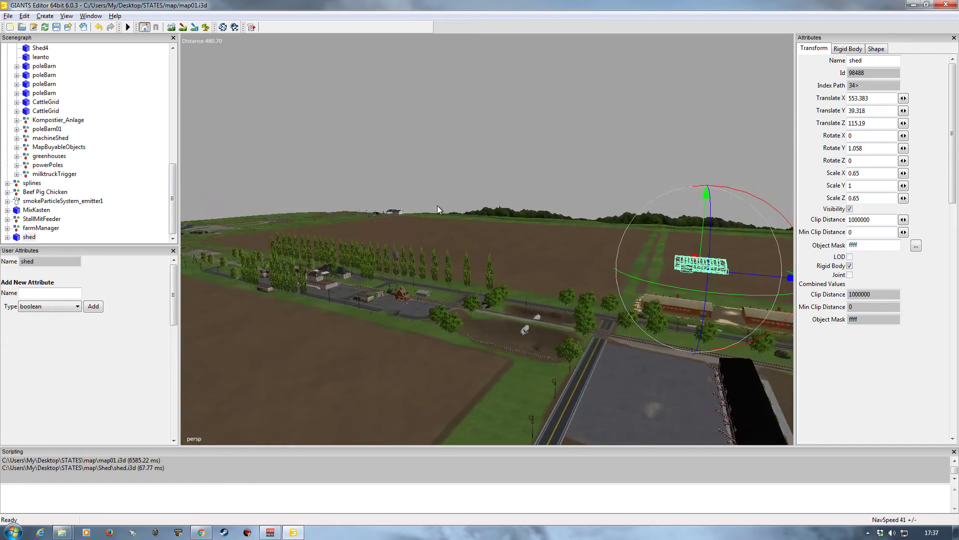
# Slide the shed along X onto the empty paved lot beside the road.
pyautogui.keyDown('alt'); pyautogui.moveTo(437, 205); pyautogui.dragTo(575, 60, button='right'); pyautogui.keyUp('alt')
pyautogui.keyDown('alt'); pyautogui.moveTo(451, 202); pyautogui.dragTo(644, 222); pyautogui.keyUp('alt')
pyautogui.moveTo(644, 225); pyautogui.dragTo(298, 183, button='right')
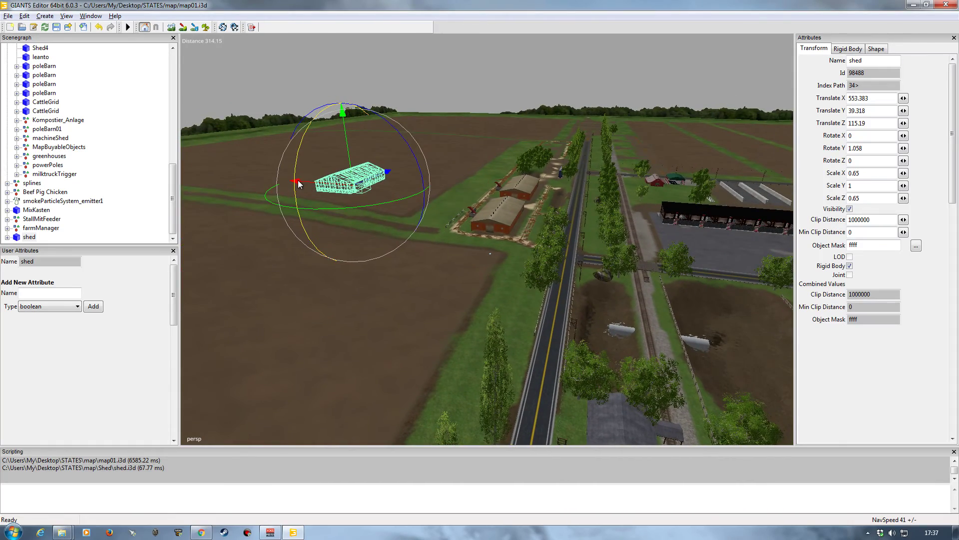
pyautogui.moveTo(300, 182); pyautogui.dragTo(659, 208)
pyautogui.keyDown('alt'); pyautogui.moveTo(597, 223); pyautogui.dragTo(463, 271); pyautogui.keyUp('alt')
pyautogui.moveTo(463, 271); pyautogui.dragTo(430, 268, button='right')
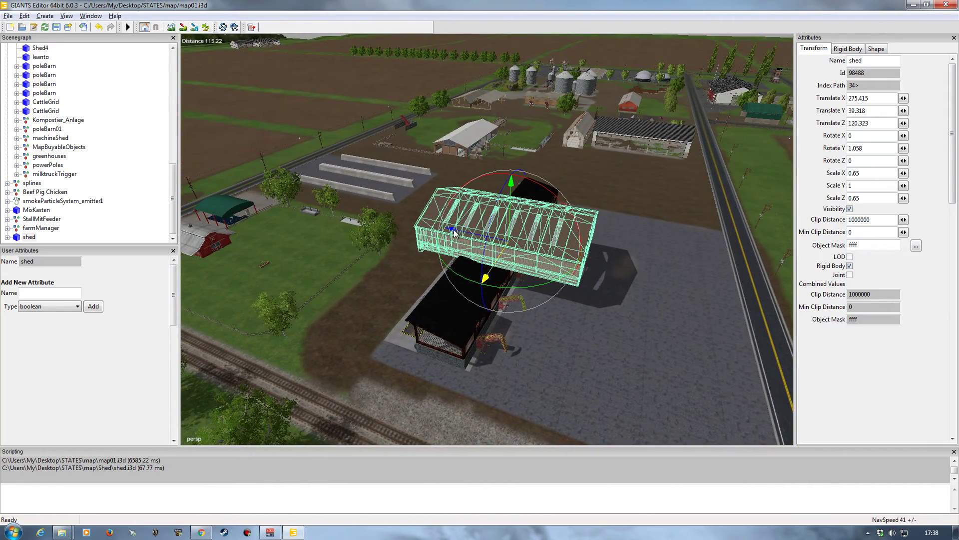
pyautogui.moveTo(452, 229); pyautogui.dragTo(617, 243)
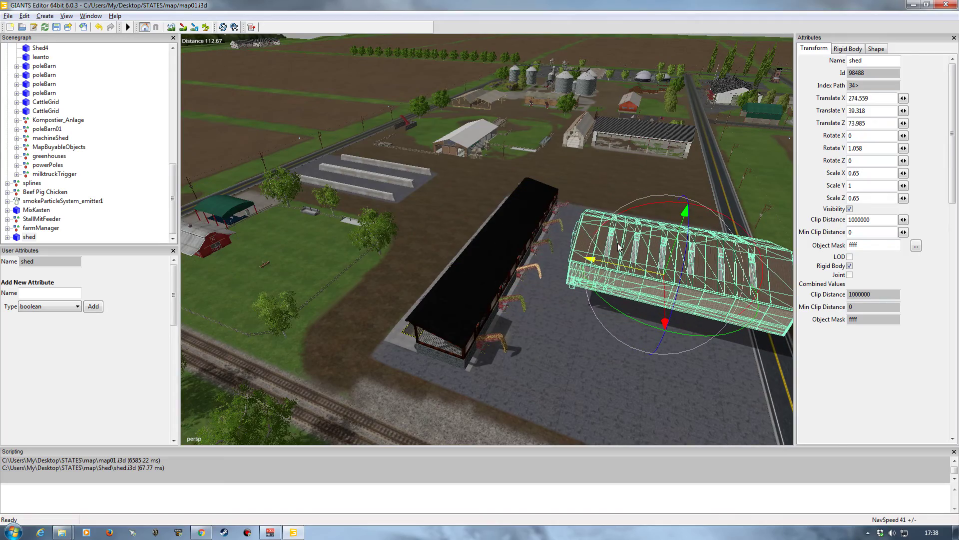
# Circle the shed and turn it on its Y axis to -57.794 degrees.
pyautogui.keyDown('alt'); pyautogui.moveTo(520, 280); pyautogui.dragTo(475, 306); pyautogui.keyUp('alt')
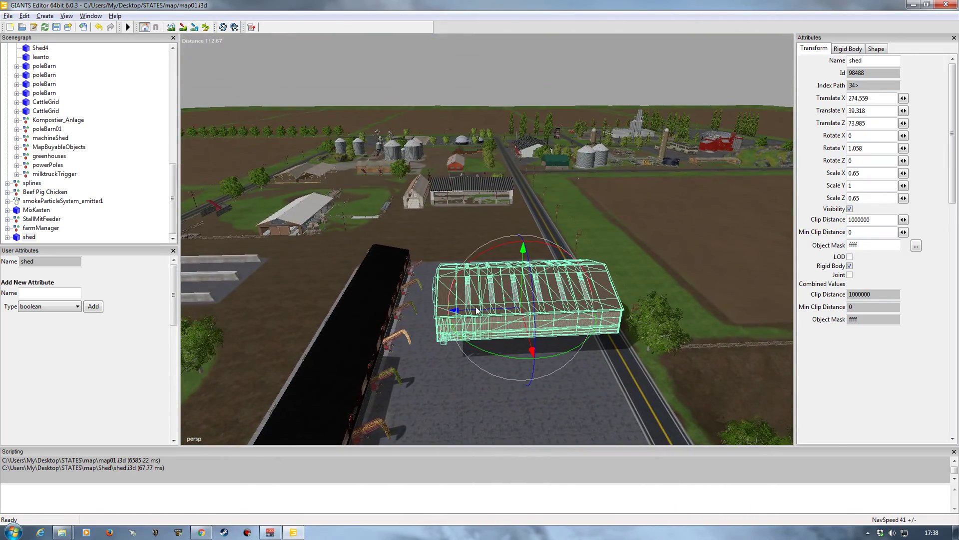
pyautogui.keyDown('alt'); pyautogui.moveTo(476, 306); pyautogui.dragTo(467, 265, button='right'); pyautogui.keyUp('alt')
pyautogui.keyDown('alt'); pyautogui.moveTo(467, 266); pyautogui.dragTo(464, 209); pyautogui.keyUp('alt')
pyautogui.keyDown('alt'); pyautogui.moveTo(463, 208); pyautogui.dragTo(443, 140, button='right'); pyautogui.keyUp('alt')
pyautogui.keyDown('alt'); pyautogui.moveTo(442, 140); pyautogui.dragTo(468, 244); pyautogui.keyUp('alt')
pyautogui.keyDown('alt'); pyautogui.moveTo(469, 244); pyautogui.dragTo(390, 255, button='right'); pyautogui.keyUp('alt')
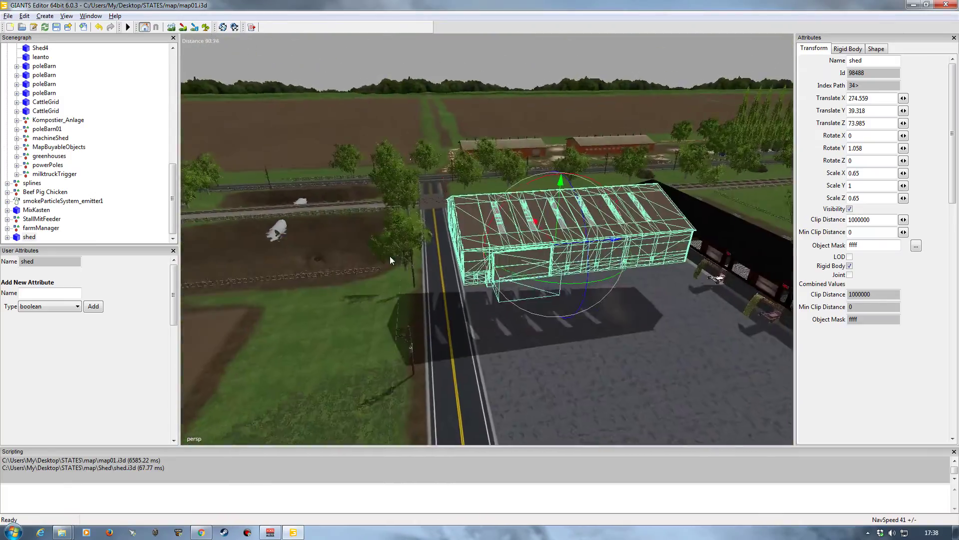
pyautogui.keyDown('alt'); pyautogui.moveTo(390, 256); pyautogui.dragTo(501, 272); pyautogui.keyUp('alt')
pyautogui.moveTo(502, 272); pyautogui.dragTo(454, 227, button='right')
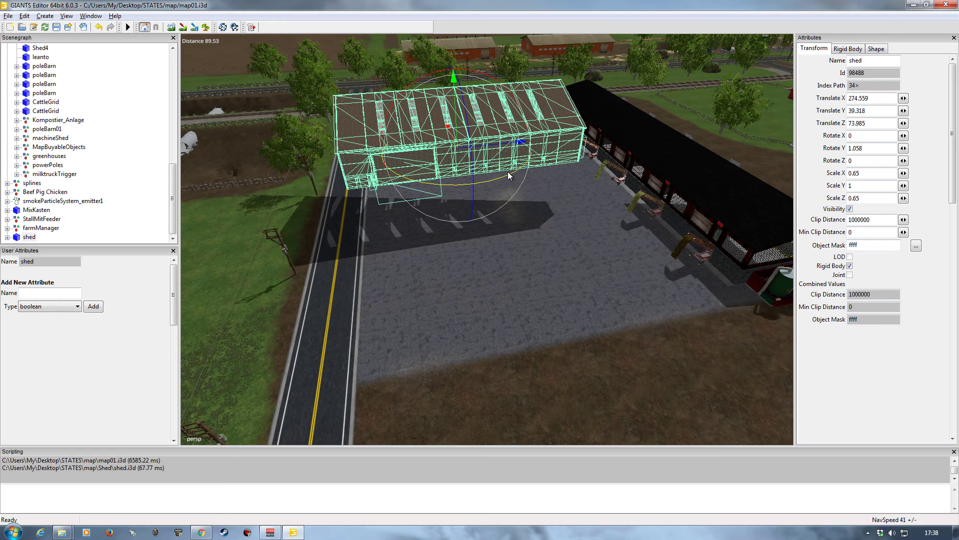
pyautogui.moveTo(509, 173); pyautogui.dragTo(917, 165)
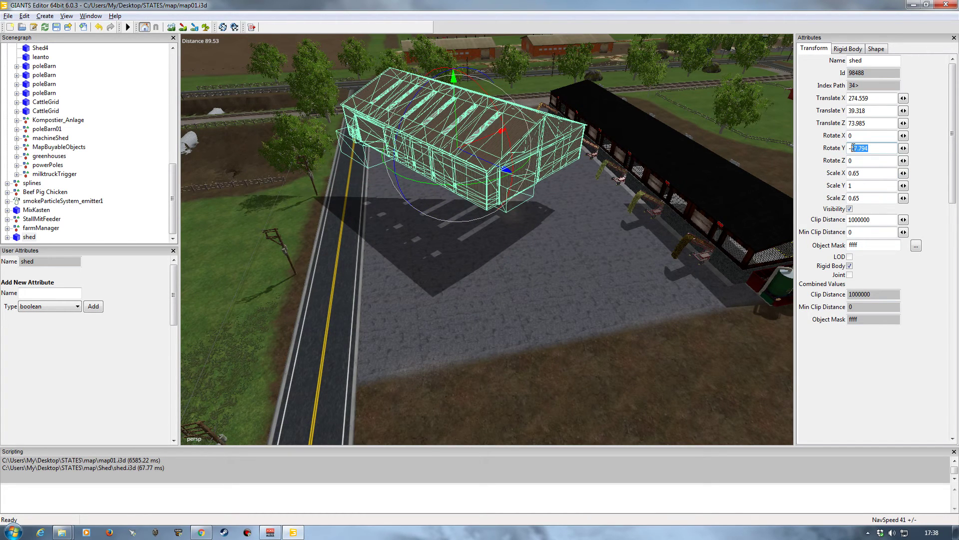
# Rotate the shed to -90 degrees on Y.
pyautogui.write('90')
pyautogui.press('Return')
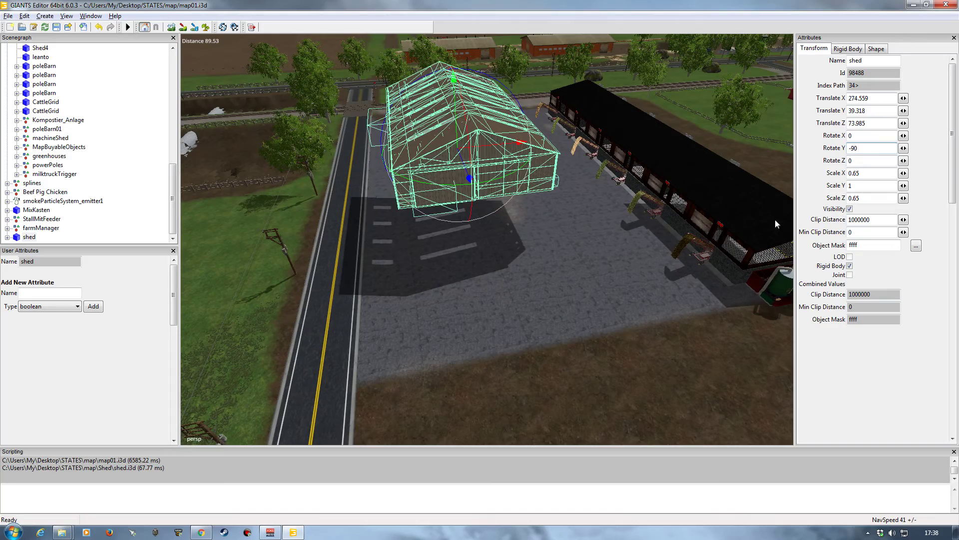
pyautogui.keyDown('alt'); pyautogui.moveTo(389, 263); pyautogui.dragTo(469, 301); pyautogui.keyUp('alt')
pyautogui.scroll(5, 383, 211)
pyautogui.moveTo(469, 301); pyautogui.dragTo(480, 280, button='right')
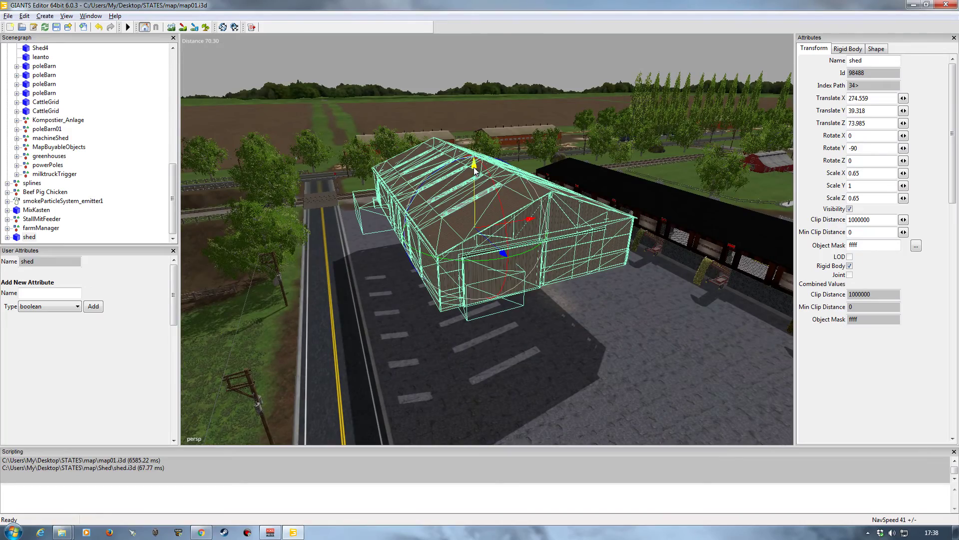
# Lower the shed along Y so its walls approach the ground.
pyautogui.moveTo(475, 170); pyautogui.dragTo(473, 221)
pyautogui.moveTo(473, 235); pyautogui.dragTo(478, 322, button='right')
pyautogui.press('w')
pyautogui.press('s')
pyautogui.moveTo(350, 136); pyautogui.dragTo(348, 141)
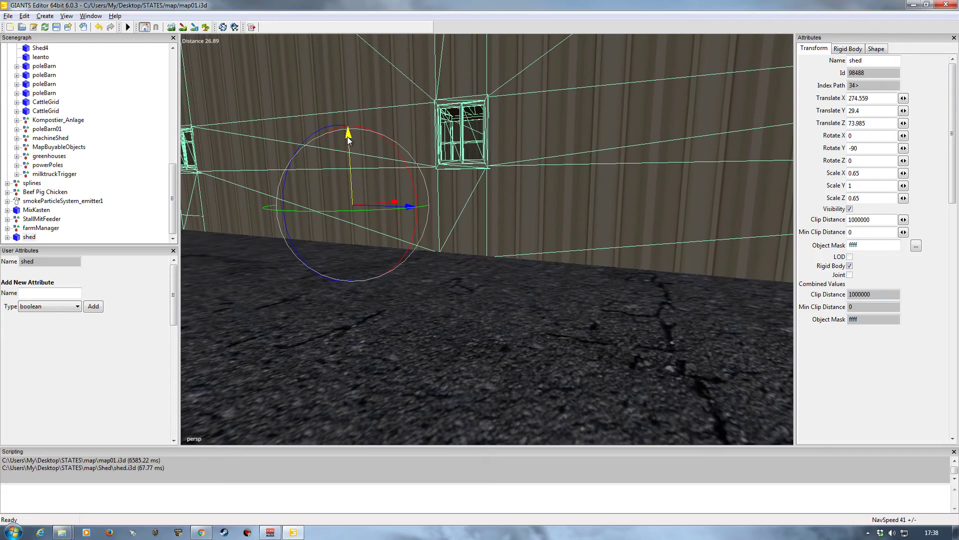
# Fine-tune the shed height to 29.397 and check it lines up with the road.
pyautogui.keyDown('alt'); pyautogui.moveTo(425, 220); pyautogui.dragTo(379, 256); pyautogui.keyUp('alt')
pyautogui.scroll(-5, 339, 252)
pyautogui.moveTo(378, 252); pyautogui.dragTo(317, 338, button='right')
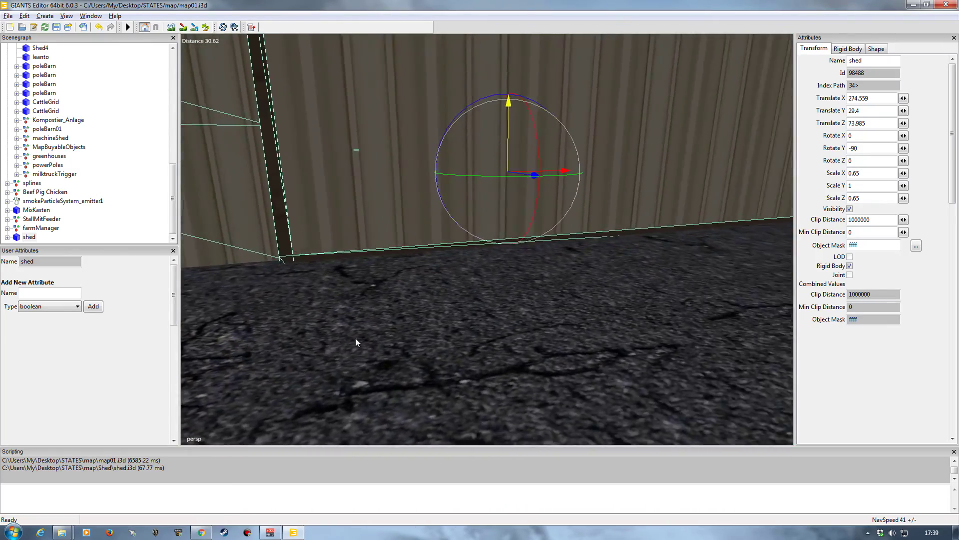
pyautogui.scroll(-2, 356, 338)
pyautogui.moveTo(506, 131); pyautogui.dragTo(506, 124)
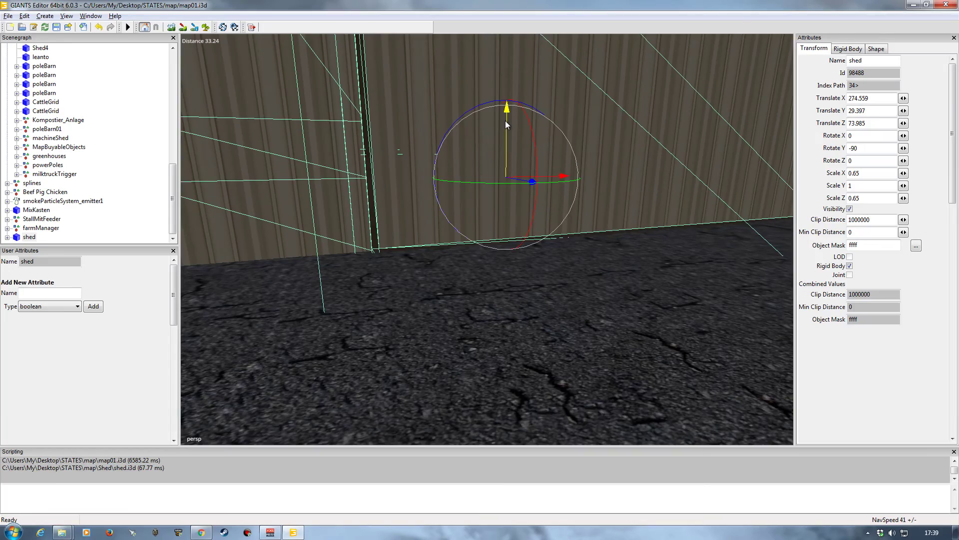
pyautogui.keyDown('alt'); pyautogui.moveTo(424, 255); pyautogui.dragTo(446, 265); pyautogui.keyUp('alt')
pyautogui.scroll(-5, 417, 289)
pyautogui.moveTo(446, 268); pyautogui.dragTo(404, 311, button='right')
pyautogui.scroll(4, 403, 307)
pyautogui.keyDown('alt'); pyautogui.moveTo(402, 307); pyautogui.dragTo(401, 327); pyautogui.keyUp('alt')
pyautogui.scroll(-5, 413, 320)
# Slide the shed along its length to Translate Z 72.6.
pyautogui.scroll(4, 401, 326)
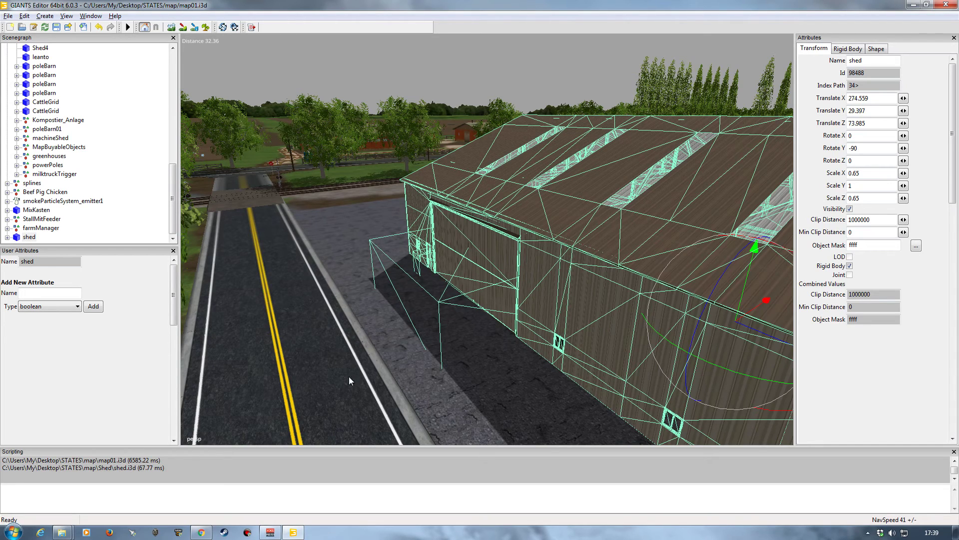
pyautogui.scroll(-4, 354, 352)
pyautogui.keyDown('alt'); pyautogui.moveTo(353, 352); pyautogui.dragTo(416, 385); pyautogui.keyUp('alt')
pyautogui.moveTo(415, 385); pyautogui.dragTo(487, 376, button='right')
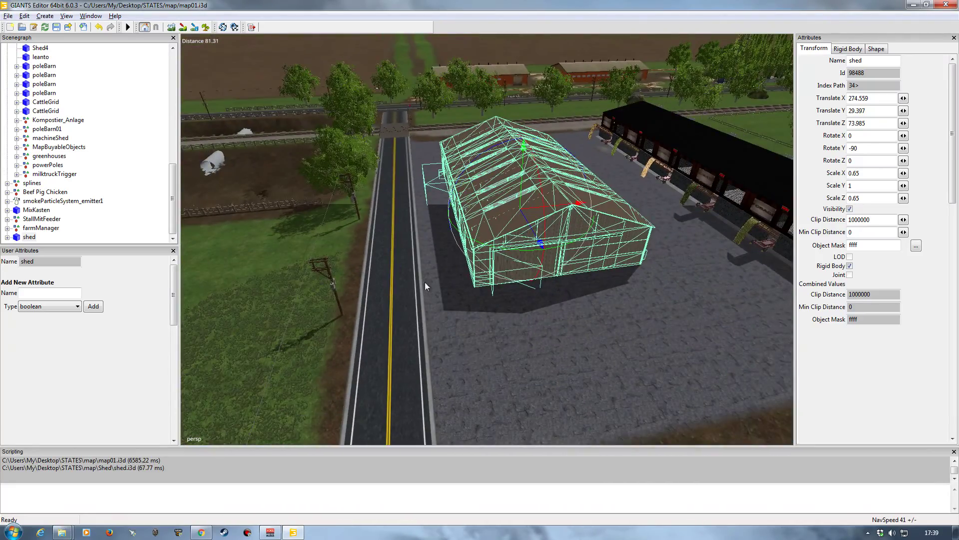
pyautogui.moveTo(572, 199); pyautogui.dragTo(576, 208)
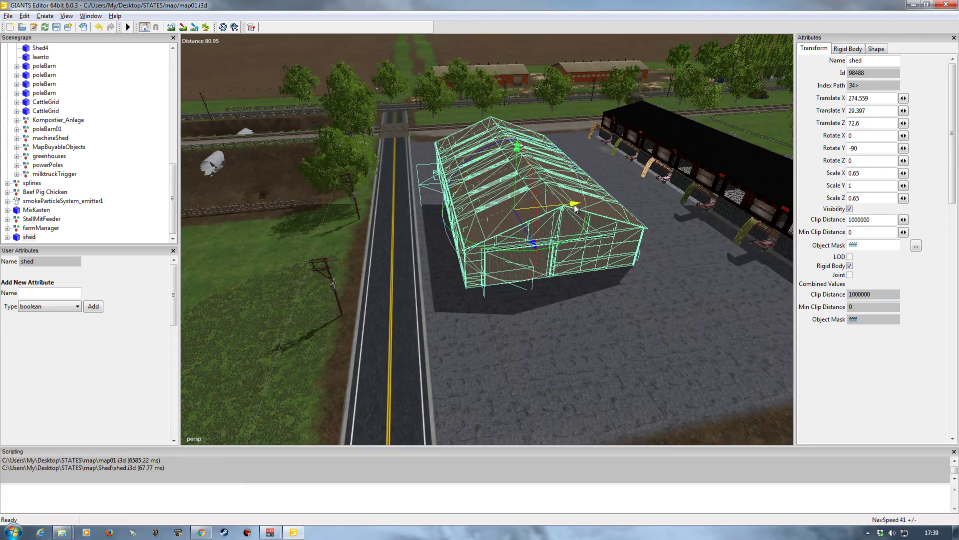
# Orbit around the shed and black barn to check its new position.
pyautogui.moveTo(506, 333); pyautogui.dragTo(476, 345, button='right')
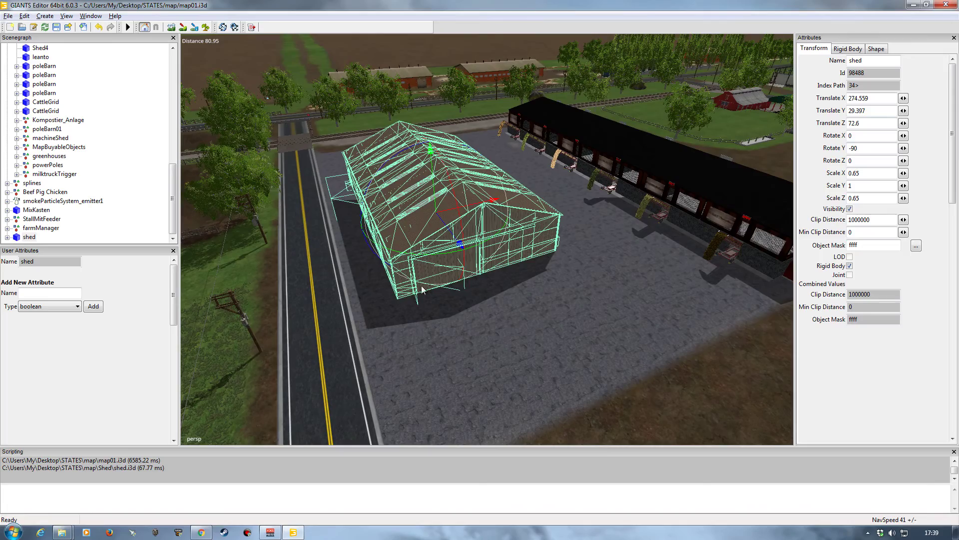
pyautogui.keyDown('alt'); pyautogui.moveTo(522, 318); pyautogui.dragTo(445, 344); pyautogui.keyUp('alt')
pyautogui.scroll(5, 460, 268)
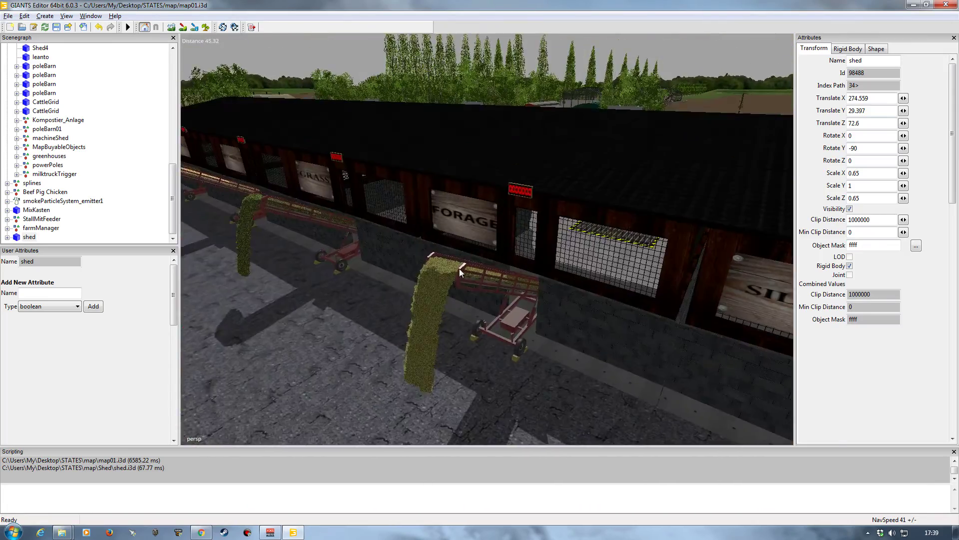
pyautogui.keyDown('alt'); pyautogui.moveTo(460, 268); pyautogui.dragTo(367, 319); pyautogui.keyUp('alt')
pyautogui.moveTo(368, 319); pyautogui.dragTo(344, 354, button='right')
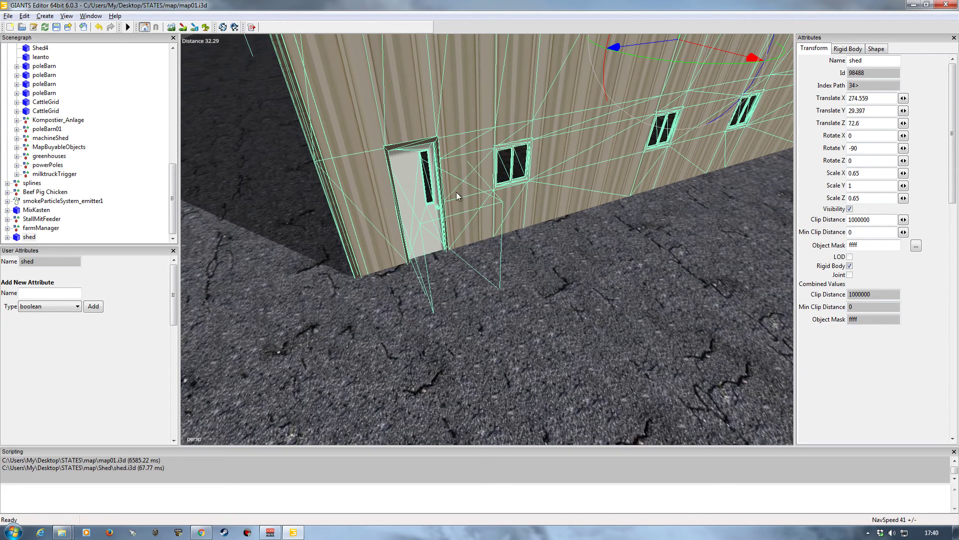
pyautogui.keyDown('alt'); pyautogui.moveTo(427, 245); pyautogui.dragTo(600, 287); pyautogui.keyUp('alt')
pyautogui.scroll(-5, 600, 287)
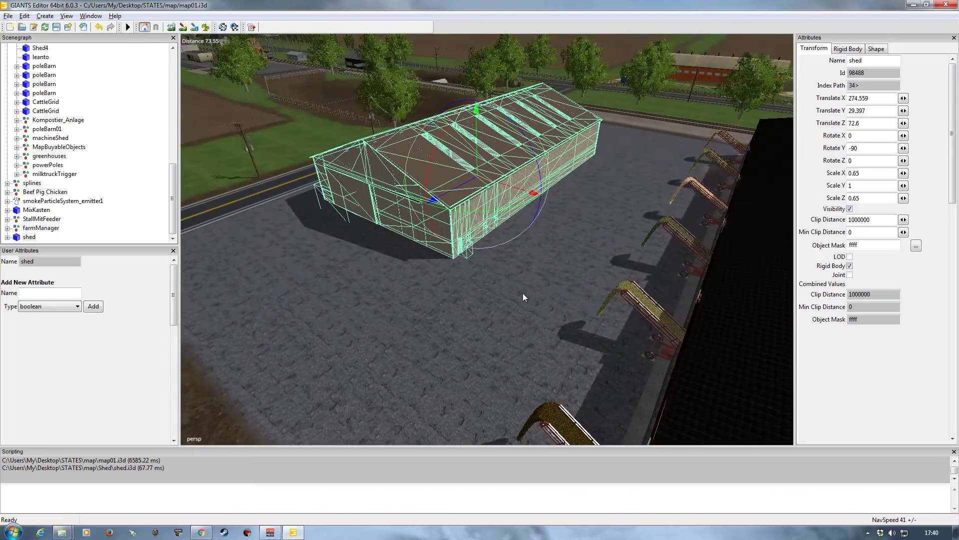
pyautogui.keyDown('alt'); pyautogui.moveTo(522, 293); pyautogui.dragTo(567, 244); pyautogui.keyUp('alt')
pyautogui.scroll(2, 509, 247)
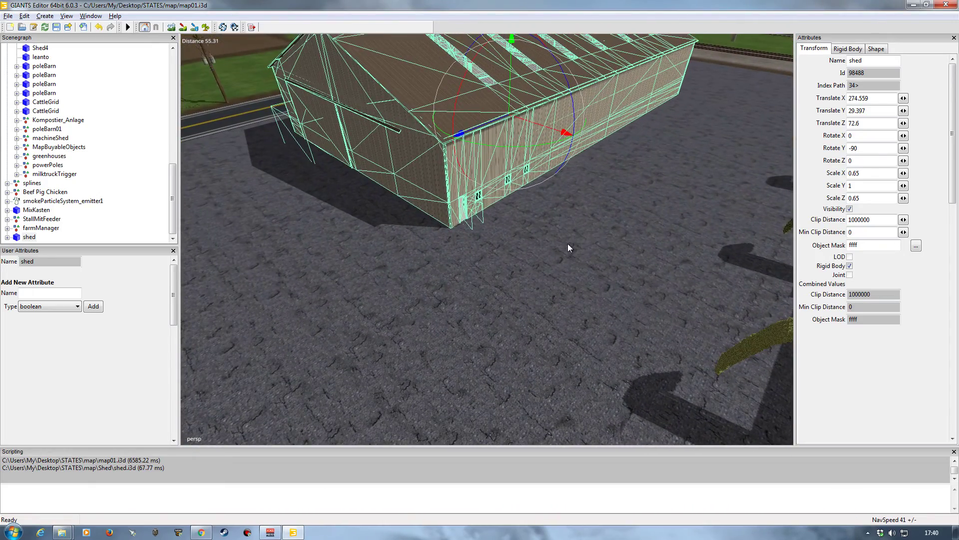
pyautogui.keyDown('alt'); pyautogui.moveTo(494, 245); pyautogui.dragTo(465, 250); pyautogui.keyUp('alt')
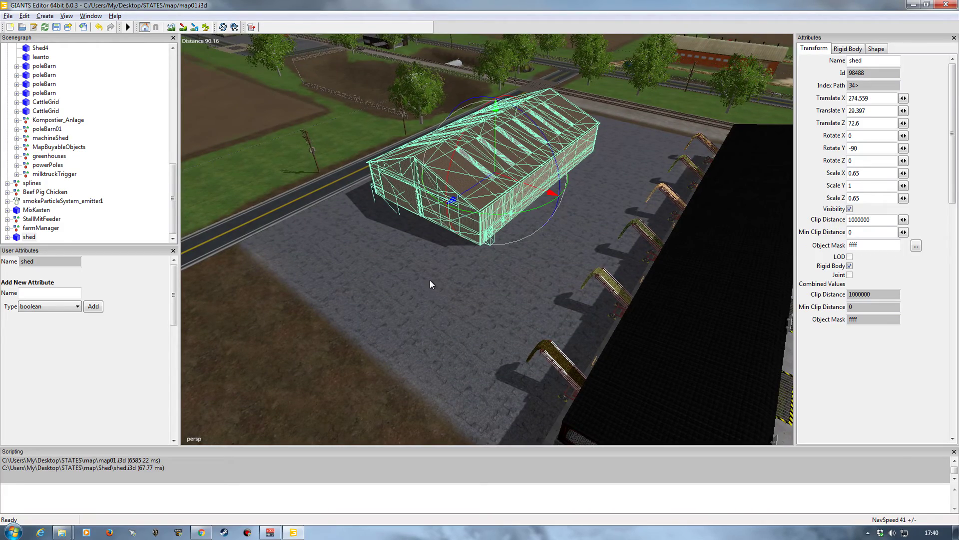
pyautogui.keyDown('alt'); pyautogui.moveTo(430, 280); pyautogui.dragTo(437, 291); pyautogui.keyUp('alt')
pyautogui.keyDown('alt'); pyautogui.moveTo(437, 291); pyautogui.dragTo(434, 267, button='right'); pyautogui.keyUp('alt')
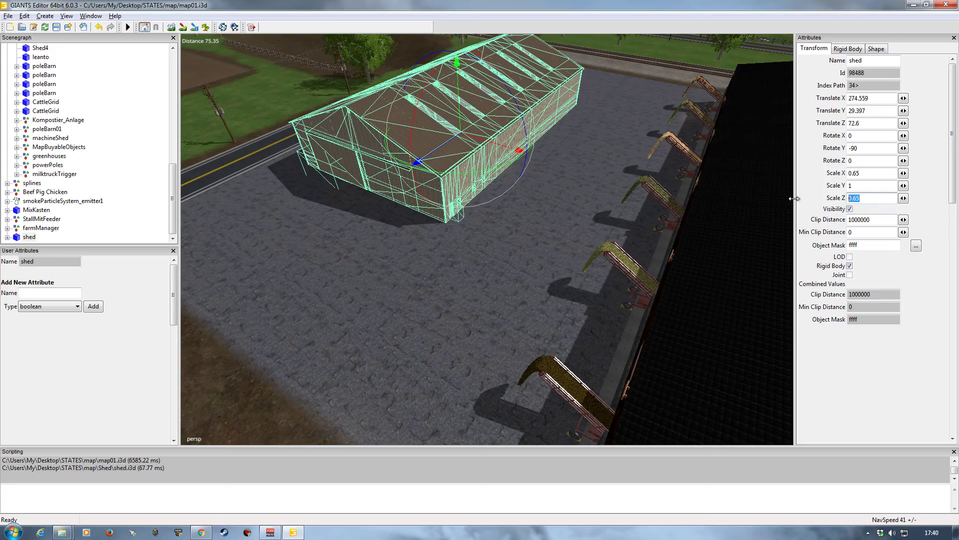
# Stretch the shed to Scale Z 1.2.
pyautogui.write('1')
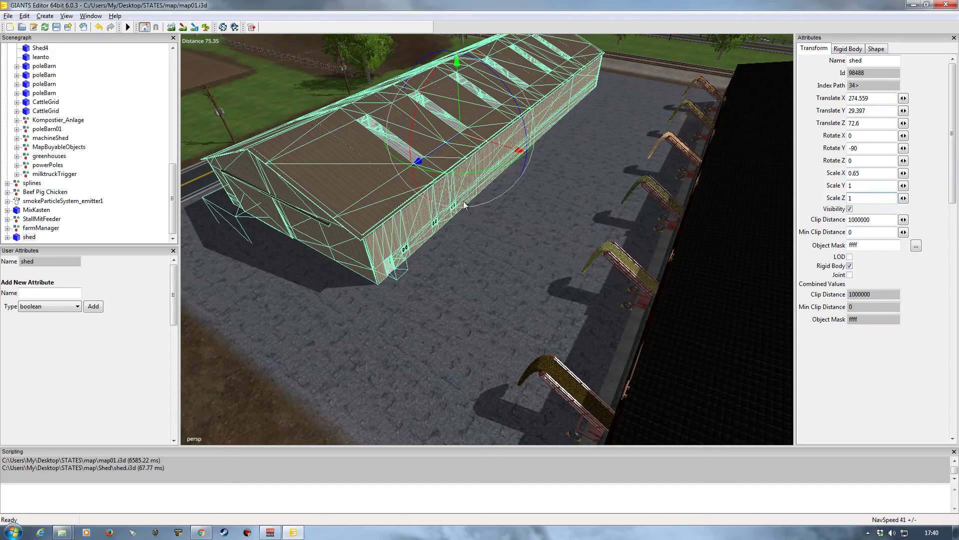
pyautogui.keyDown('alt'); pyautogui.moveTo(464, 206); pyautogui.dragTo(474, 243); pyautogui.keyUp('alt')
pyautogui.keyDown('alt'); pyautogui.moveTo(474, 242); pyautogui.dragTo(393, 242, button='right'); pyautogui.keyUp('alt')
pyautogui.keyDown('alt'); pyautogui.moveTo(394, 242); pyautogui.dragTo(382, 202); pyautogui.keyUp('alt')
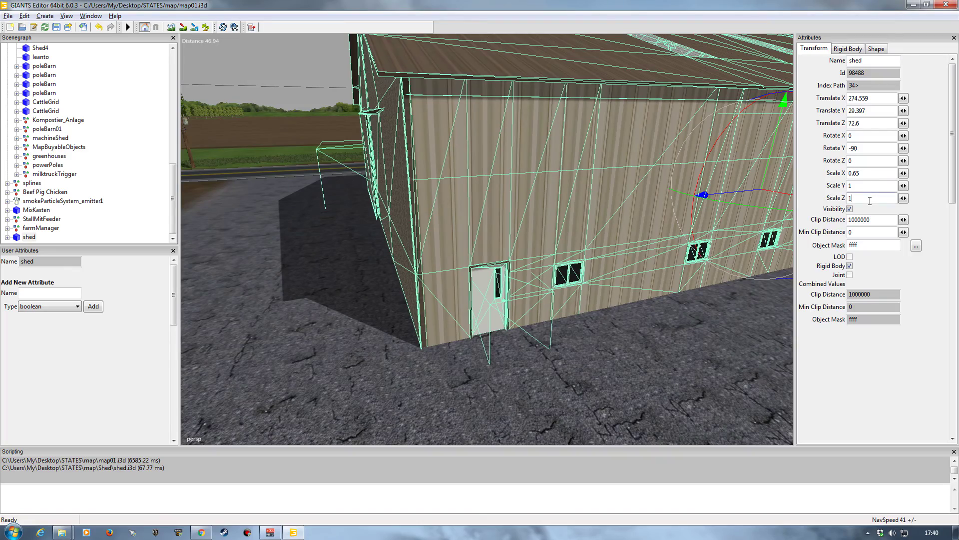
pyautogui.write('2')
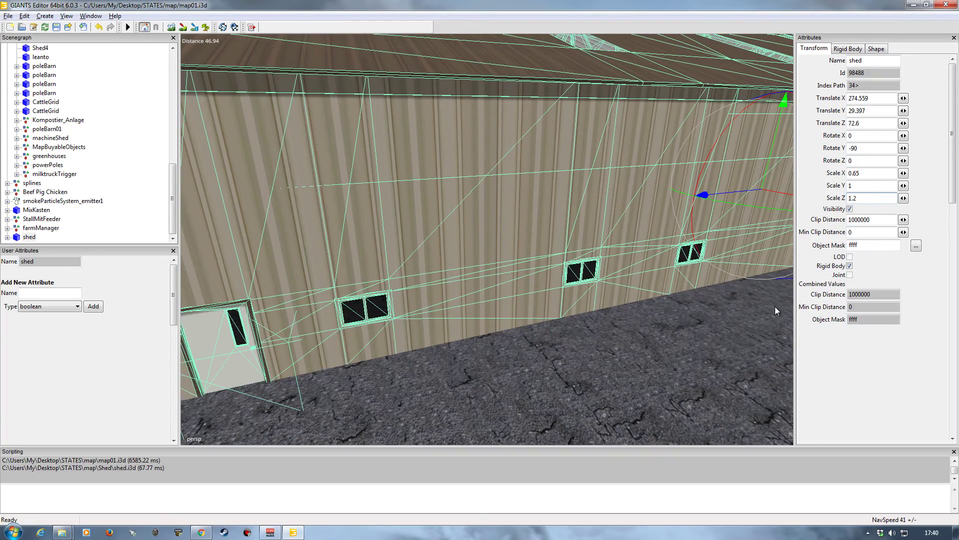
pyautogui.keyDown('alt'); pyautogui.moveTo(542, 350); pyautogui.dragTo(499, 323); pyautogui.keyUp('alt')
pyautogui.scroll(-5, 575, 368)
# Inspect the lengthened shed at Translate X 278.527 along its wall and roof.
pyautogui.scroll(3, 454, 295)
pyautogui.scroll(-2, 559, 356)
pyautogui.scroll(3, 543, 268)
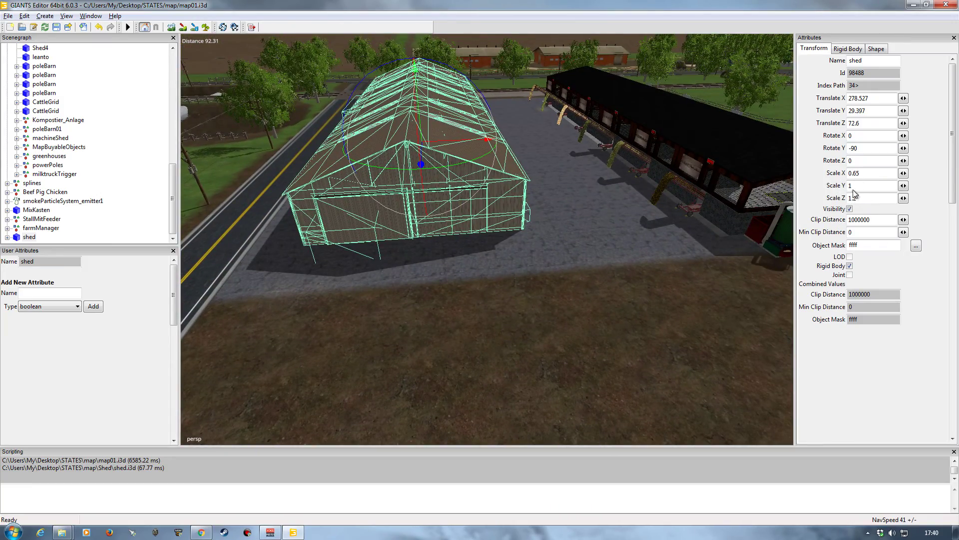
pyautogui.keyDown('alt'); pyautogui.moveTo(520, 289); pyautogui.dragTo(365, 299); pyautogui.keyUp('alt')
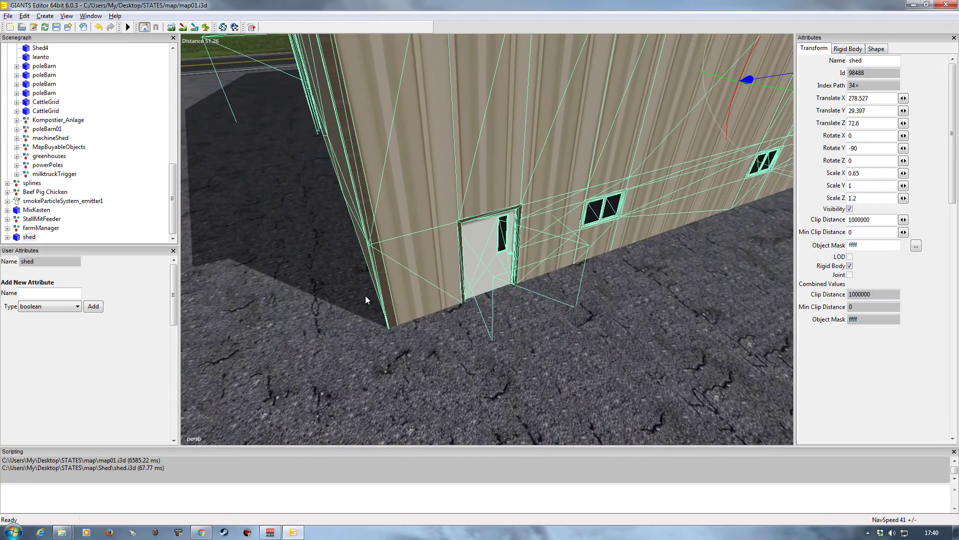
pyautogui.moveTo(518, 312)
pyautogui.keyDown('alt'); pyautogui.mouseDown()
pyautogui.moveTo(617, 358)
pyautogui.moveTo(577, 266)
pyautogui.moveTo(583, 323)
pyautogui.moveTo(545, 334)
pyautogui.moveTo(547, 286)
pyautogui.moveTo(506, 324)
pyautogui.mouseUp(); pyautogui.keyUp('alt')
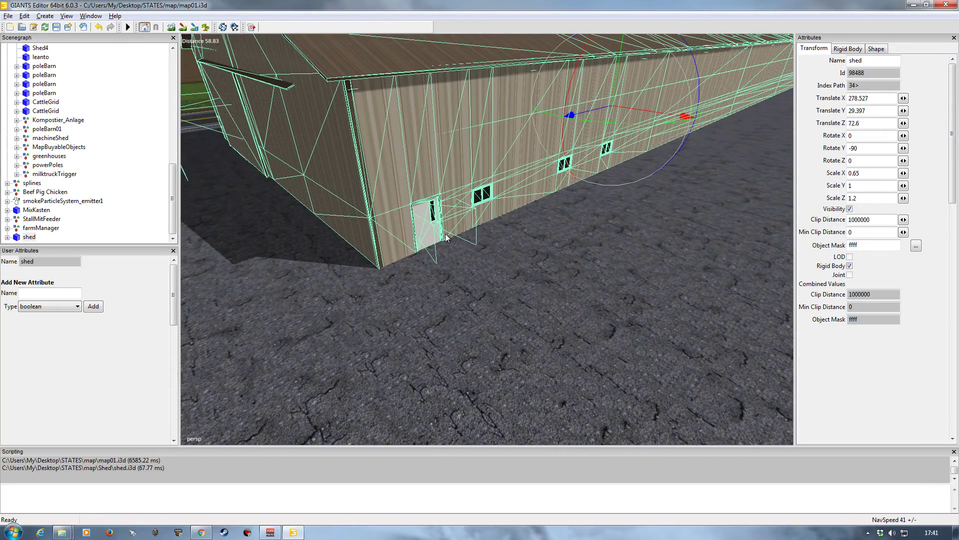
pyautogui.moveTo(492, 291)
pyautogui.keyDown('alt'); pyautogui.mouseDown()
pyautogui.moveTo(475, 303)
pyautogui.moveTo(443, 295)
pyautogui.moveTo(463, 248)
pyautogui.moveTo(479, 302)
pyautogui.moveTo(467, 294)
pyautogui.moveTo(507, 306)
pyautogui.moveTo(553, 290)
pyautogui.moveTo(571, 305)
pyautogui.moveTo(454, 317)
pyautogui.moveTo(476, 316)
pyautogui.moveTo(457, 307)
pyautogui.moveTo(499, 307)
pyautogui.mouseUp(); pyautogui.keyUp('alt')
pyautogui.scroll(-3, 493, 312)
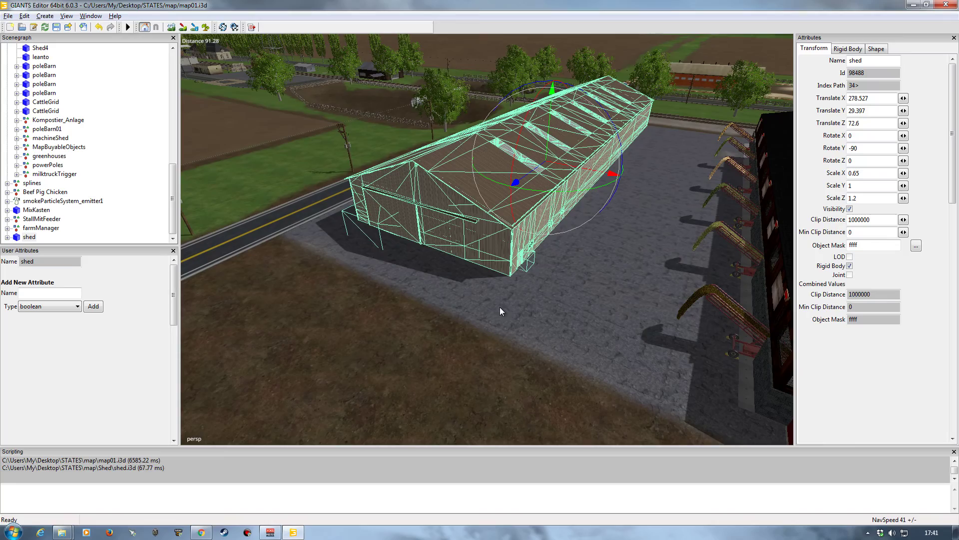
pyautogui.scroll(5, 497, 304)
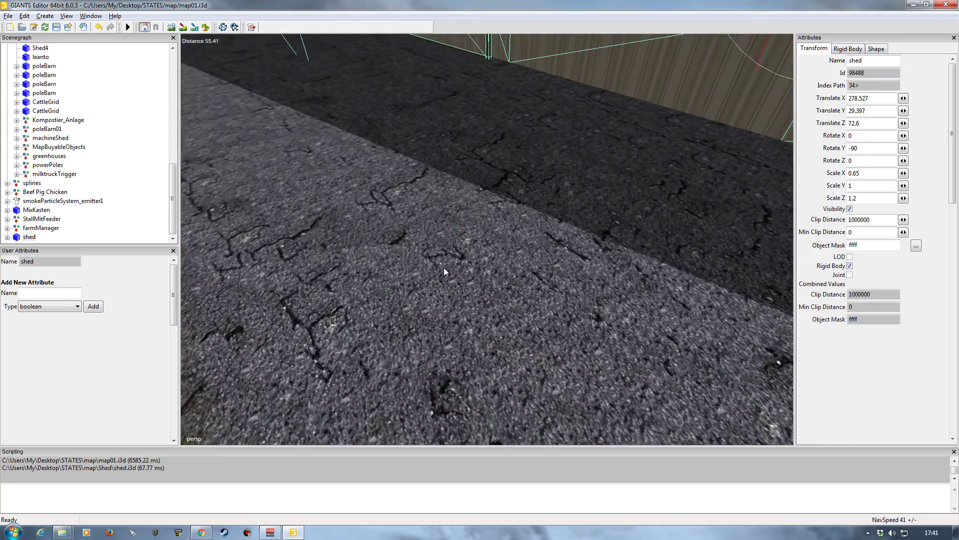
pyautogui.scroll(-5, 444, 269)
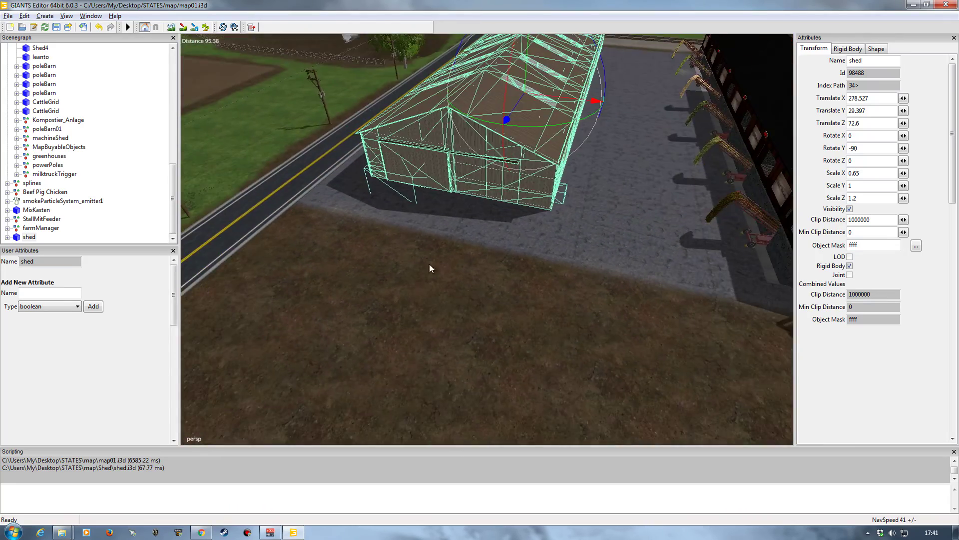
pyautogui.keyDown('alt'); pyautogui.moveTo(430, 264); pyautogui.dragTo(446, 237); pyautogui.keyUp('alt')
pyautogui.scroll(2, 518, 189)
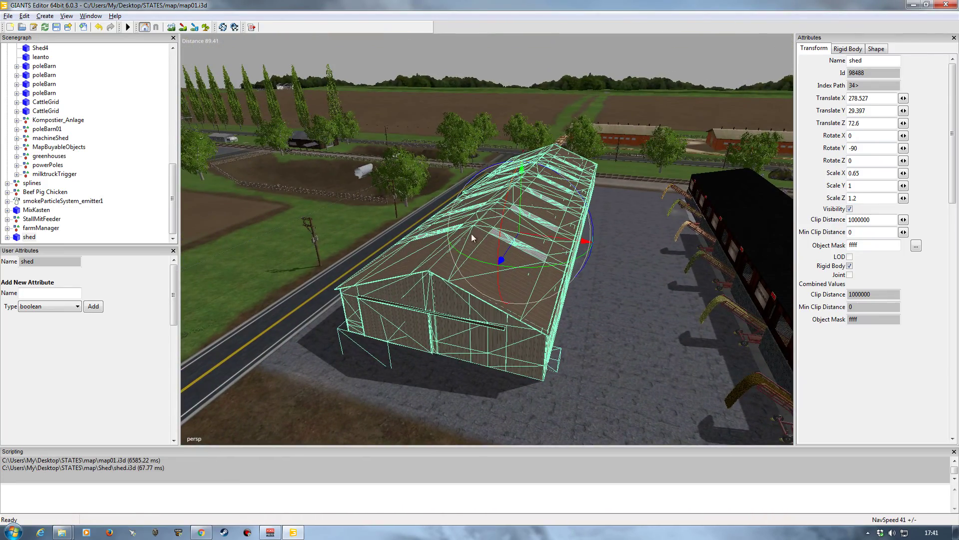
pyautogui.click(7, 237)
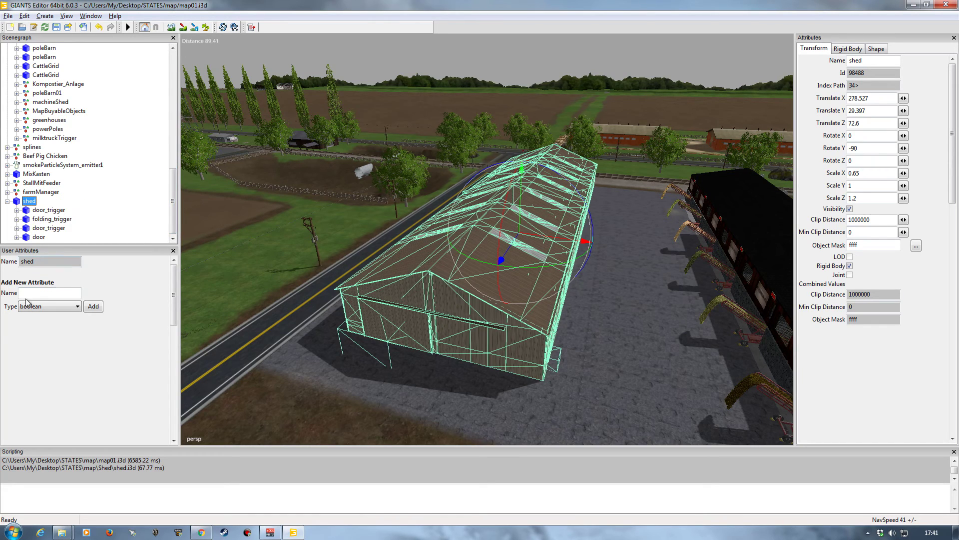
pyautogui.click(47, 211)
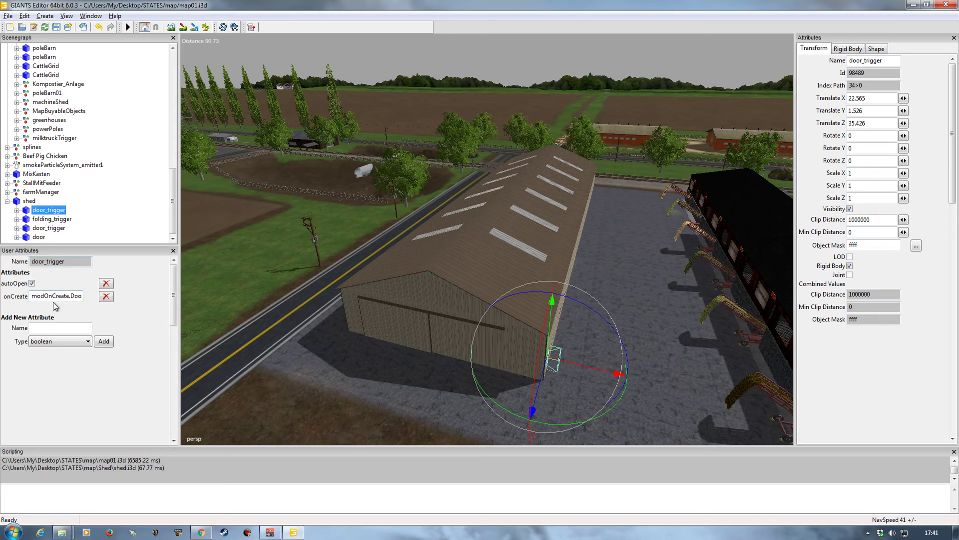
pyautogui.click(51, 220)
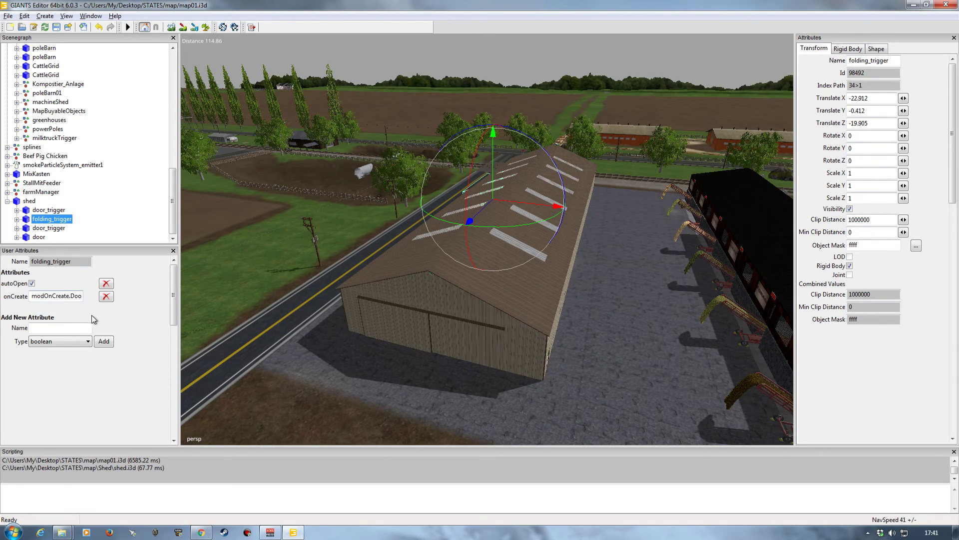
pyautogui.click(54, 229)
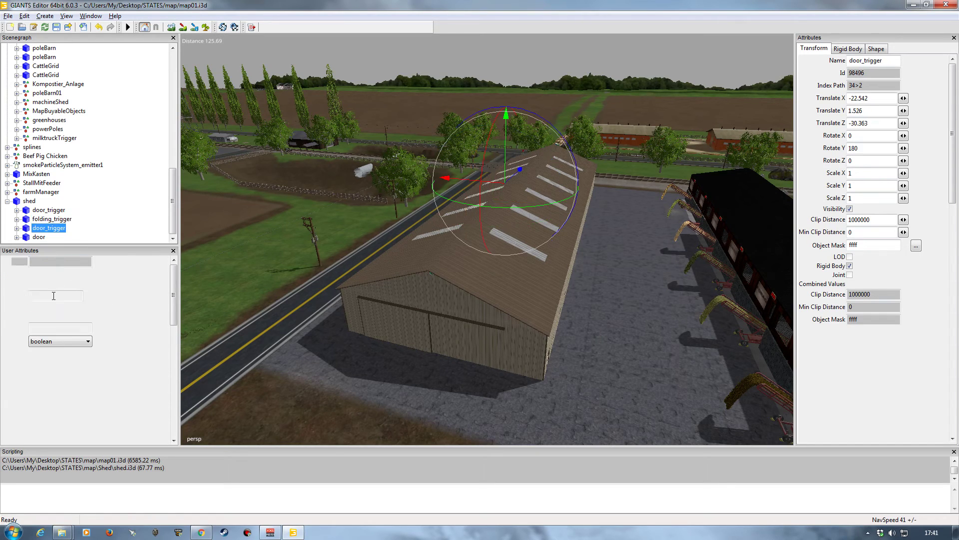
pyautogui.click(39, 237)
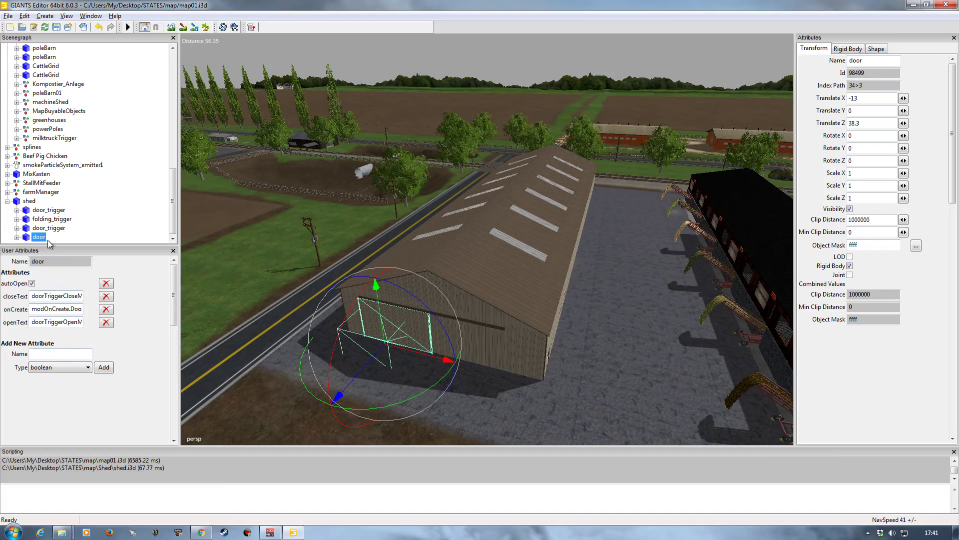
pyautogui.click(250, 277)
pyautogui.keyDown('alt'); pyautogui.moveTo(338, 283); pyautogui.dragTo(454, 305); pyautogui.keyUp('alt')
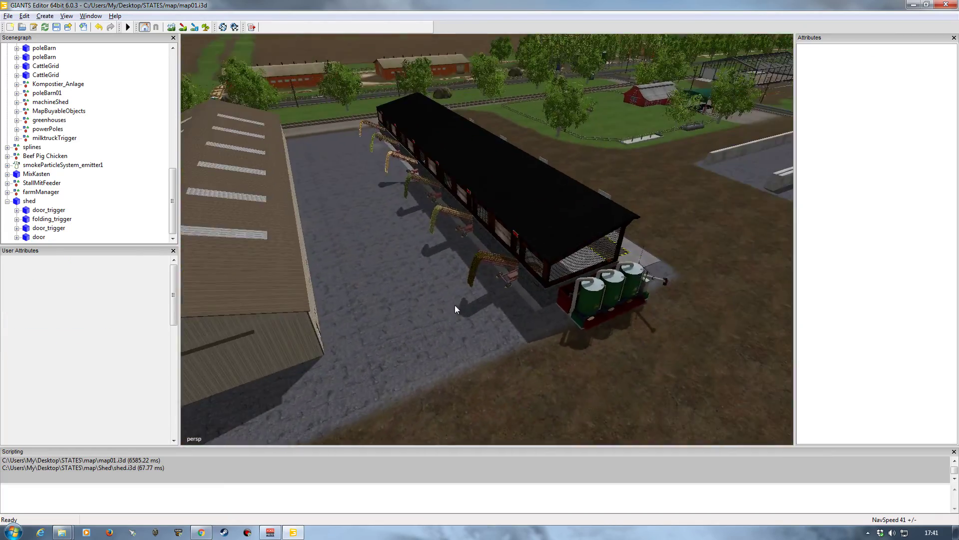
pyautogui.scroll(-5, 455, 305)
pyautogui.keyDown('alt'); pyautogui.moveTo(339, 287); pyautogui.dragTo(484, 317); pyautogui.keyUp('alt')
pyautogui.moveTo(485, 319); pyautogui.dragTo(375, 227, button='right')
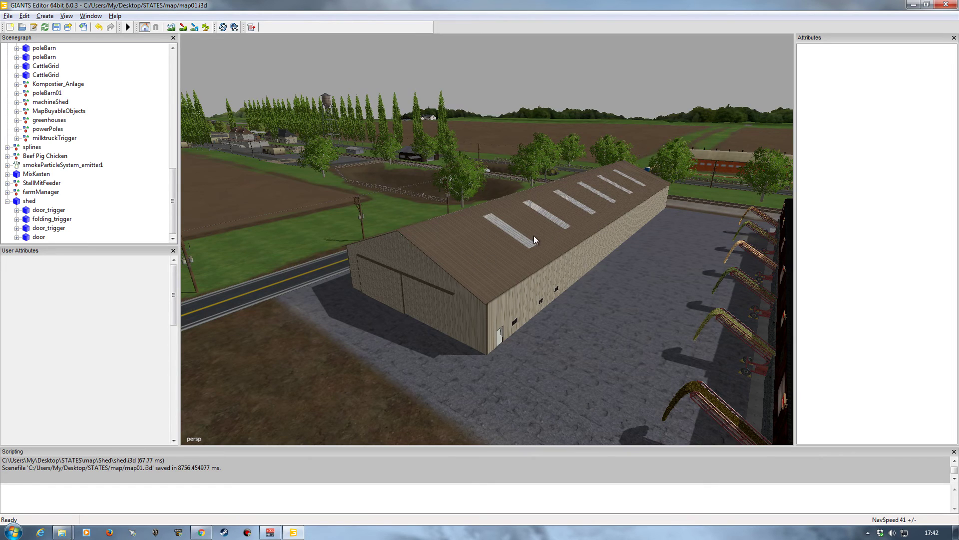
# Close GIANTS Editor, declining to save changes a second time.
pyautogui.keyDown('alt'); pyautogui.moveTo(487, 256); pyautogui.dragTo(500, 271); pyautogui.keyUp('alt')
pyautogui.keyDown('alt'); pyautogui.moveTo(501, 271); pyautogui.dragTo(481, 271, button='right'); pyautogui.keyUp('alt')
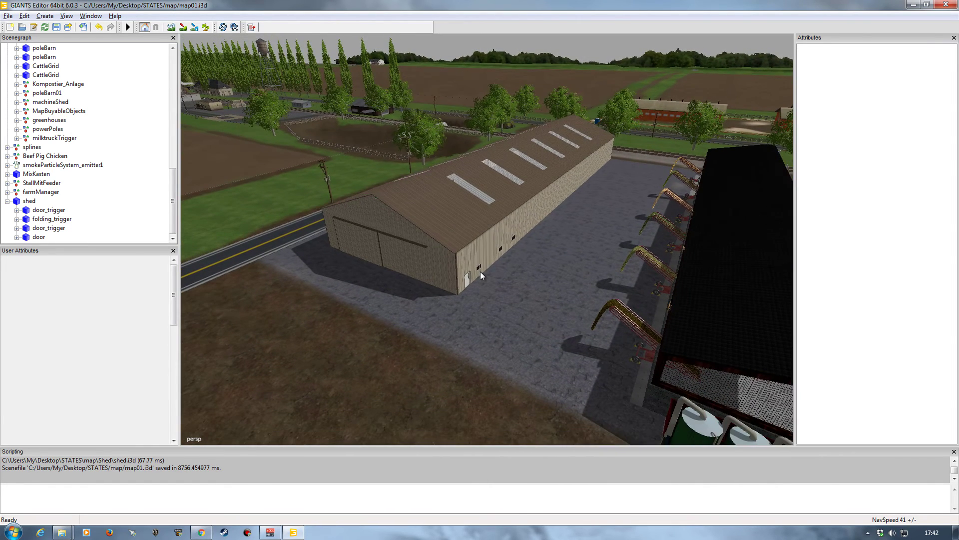
pyautogui.click(946, 5)
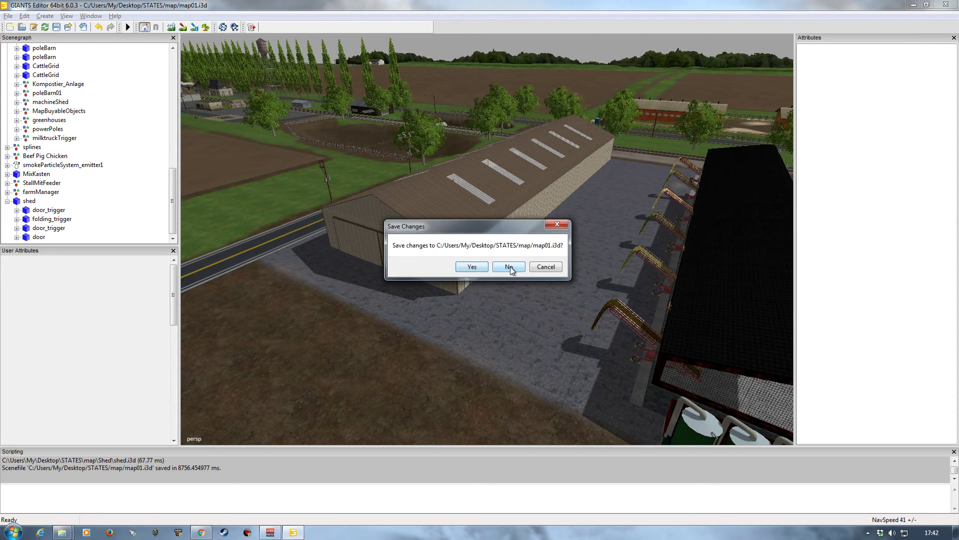
pyautogui.click(509, 267)
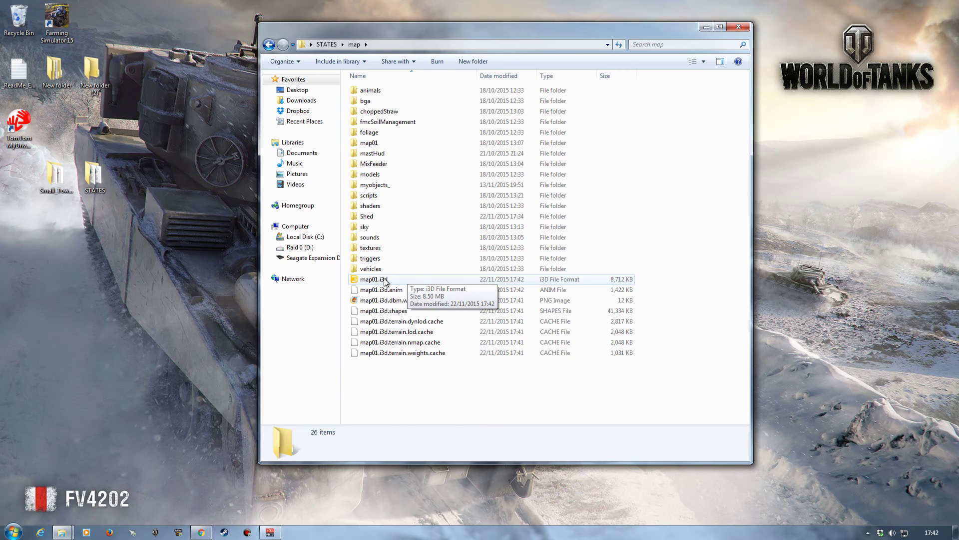
# Open the Small_Town_America_v2 folder's modDesc.xml in Notepad++.
pyautogui.moveTo(412, 32); pyautogui.dragTo(495, 32)
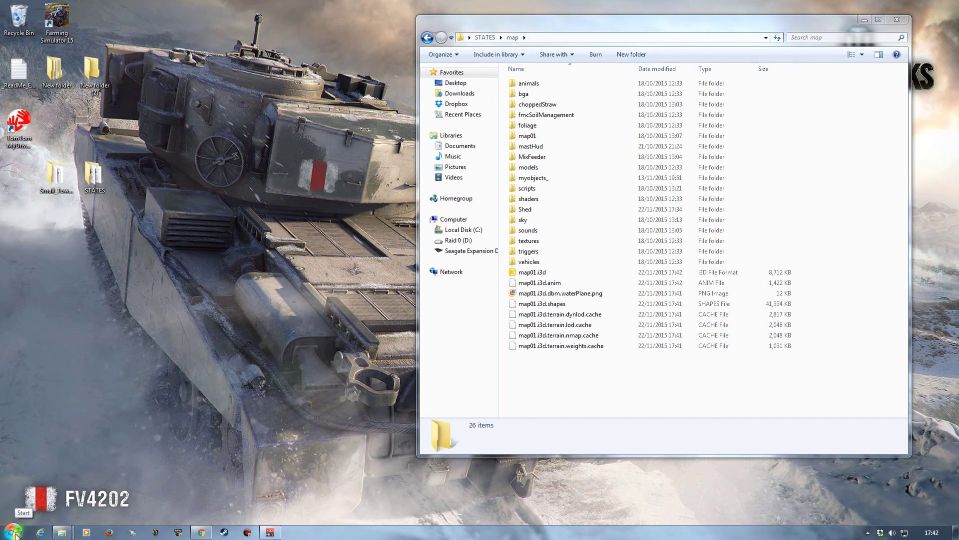
pyautogui.doubleClick(55, 176)
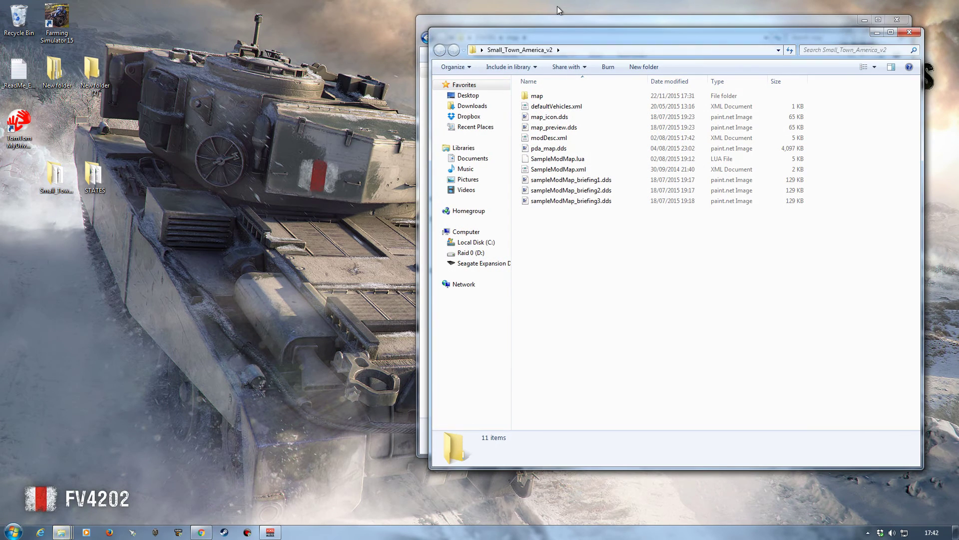
pyautogui.moveTo(600, 30); pyautogui.dragTo(206, 28)
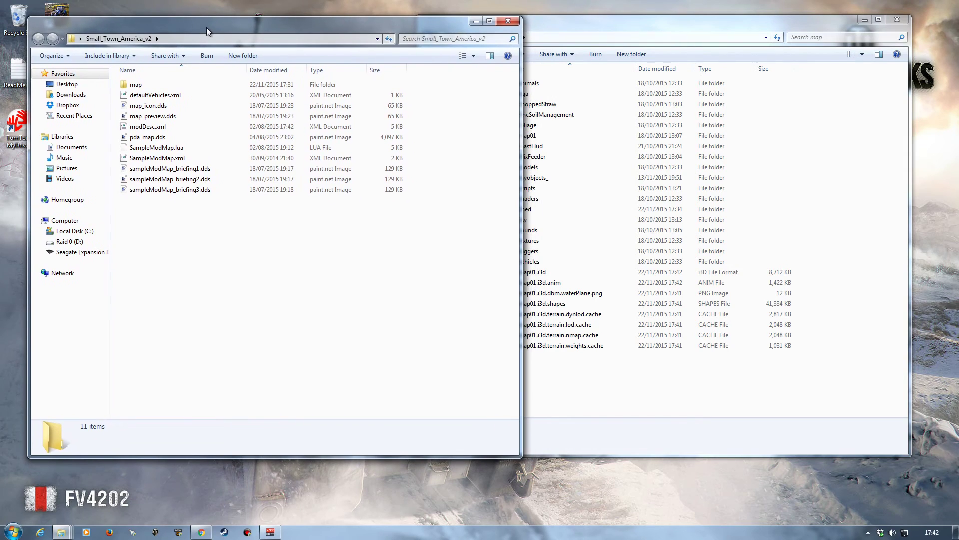
pyautogui.rightClick(145, 129)
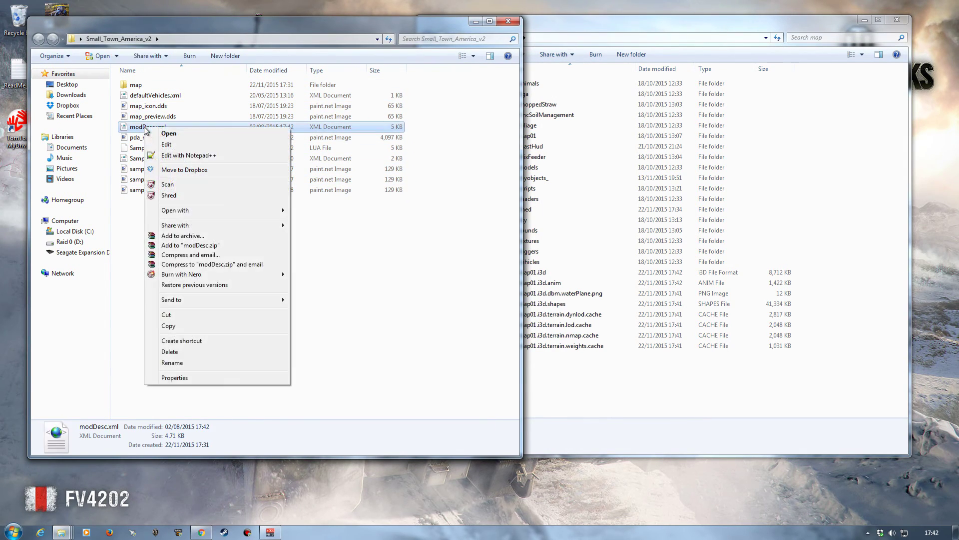
pyautogui.click(184, 156)
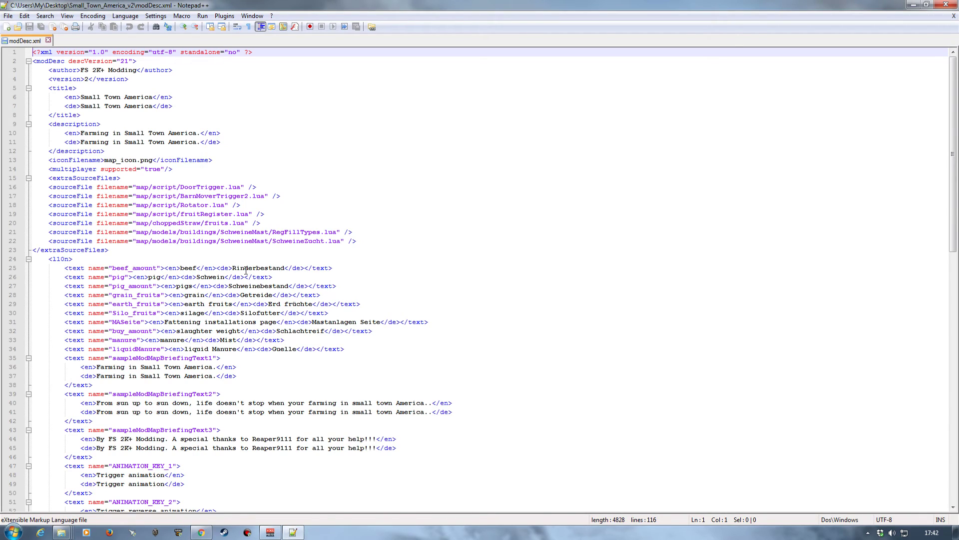
# Select line 16's map/script/DoorTrigger.lua sourceFile entry in the Small Town America modDesc.xml.
pyautogui.scroll(-12, 510, 239)
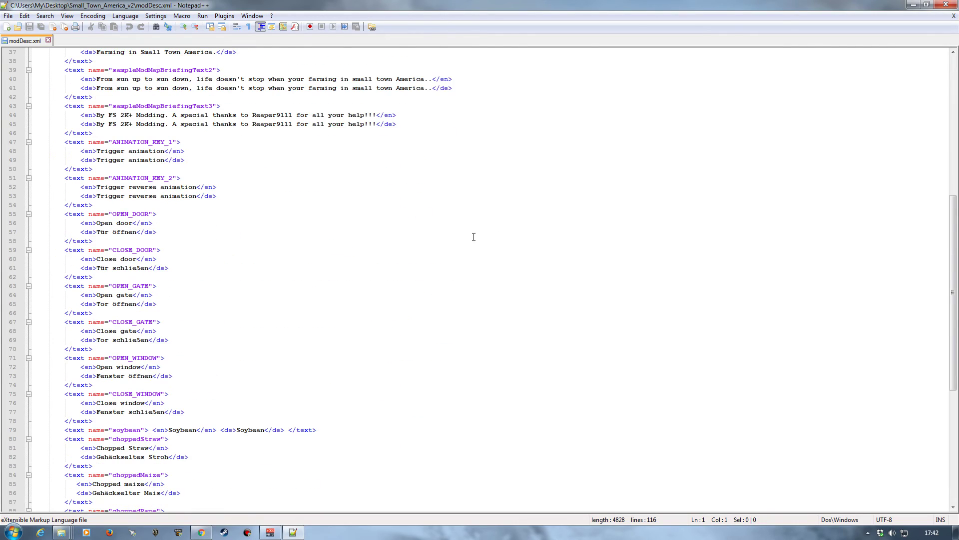
pyautogui.scroll(11, 476, 235)
pyautogui.scroll(1, 339, 250)
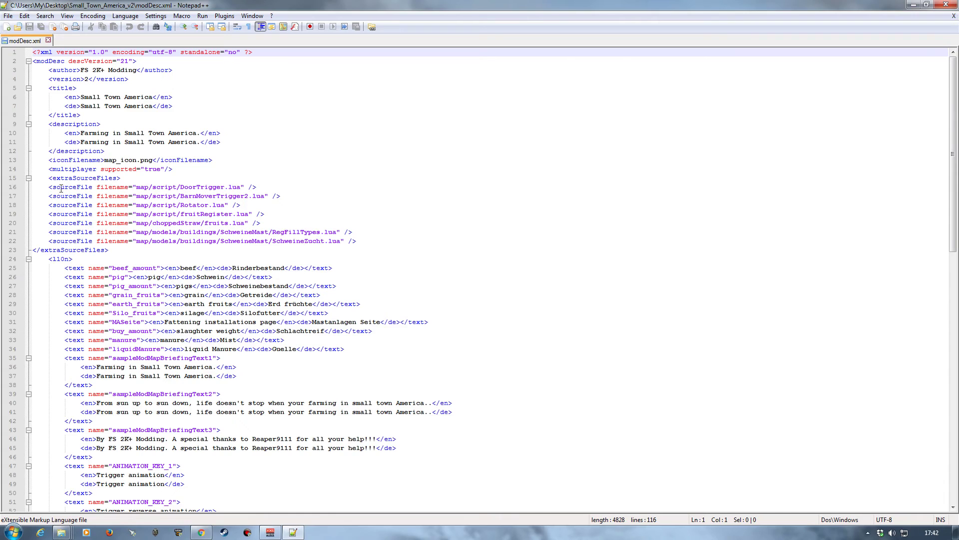
pyautogui.moveTo(49, 188); pyautogui.dragTo(259, 187)
pyautogui.hotkey('ctrl', 'c')
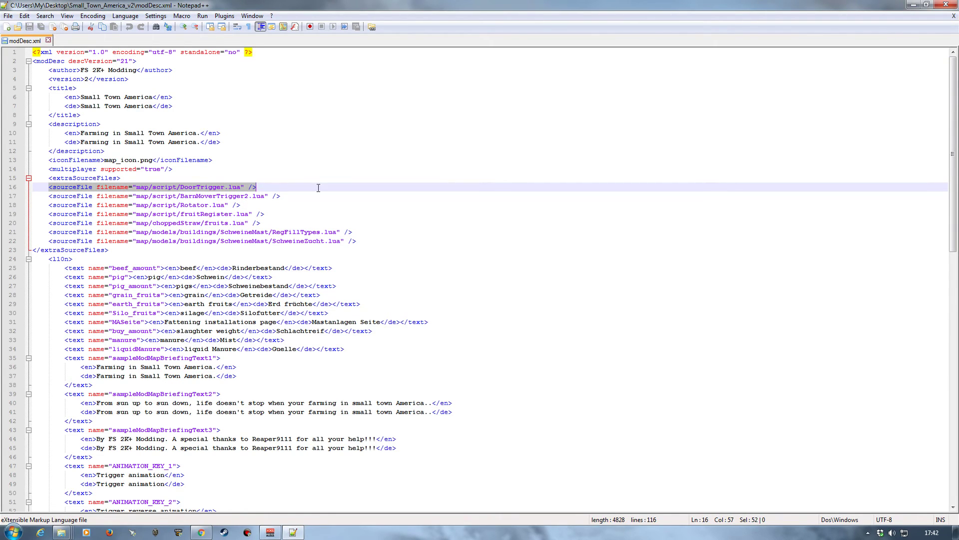
# Open the STATES folder's modDesc.xml in Notepad++ alongside the Small Town America one.
pyautogui.click(914, 4)
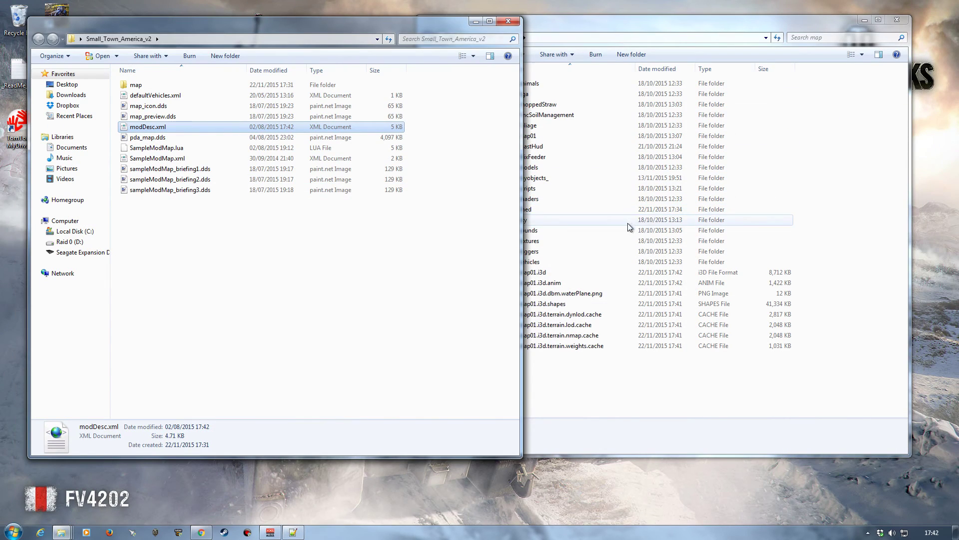
pyautogui.click(662, 29)
pyautogui.press('BackSpace')
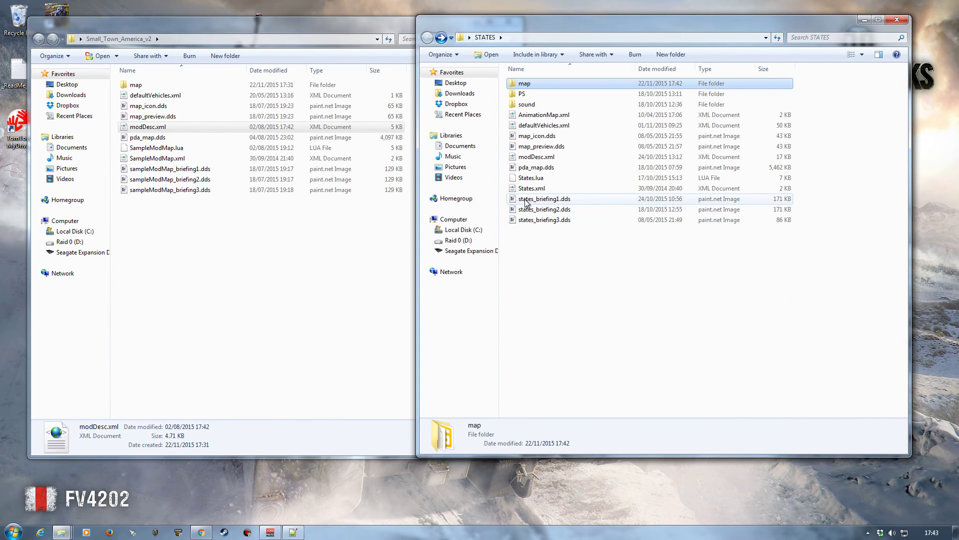
pyautogui.rightClick(535, 156)
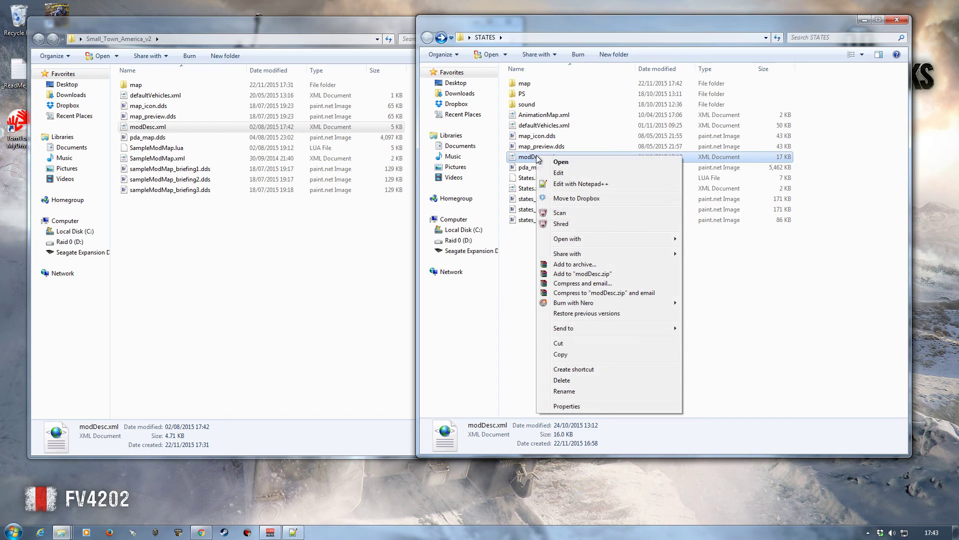
pyautogui.click(576, 182)
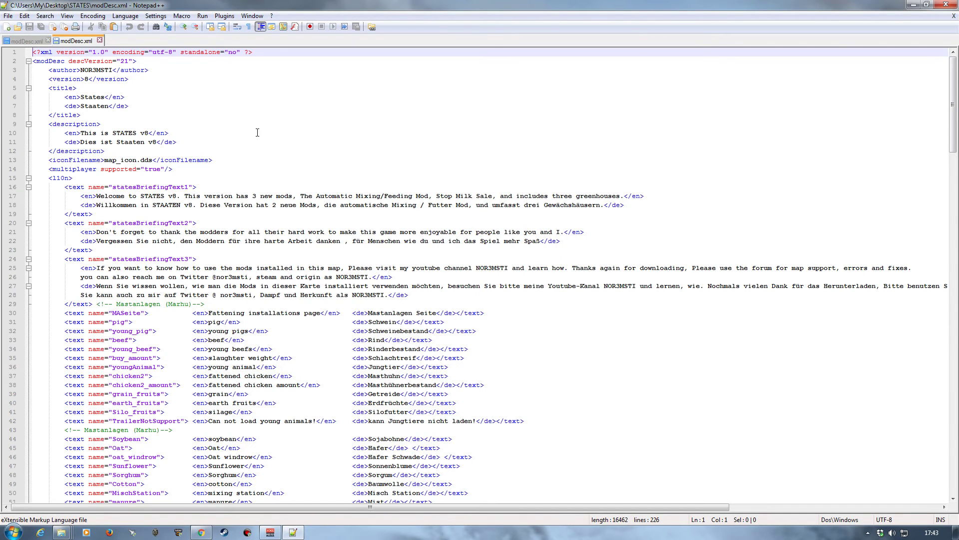
pyautogui.click(22, 41)
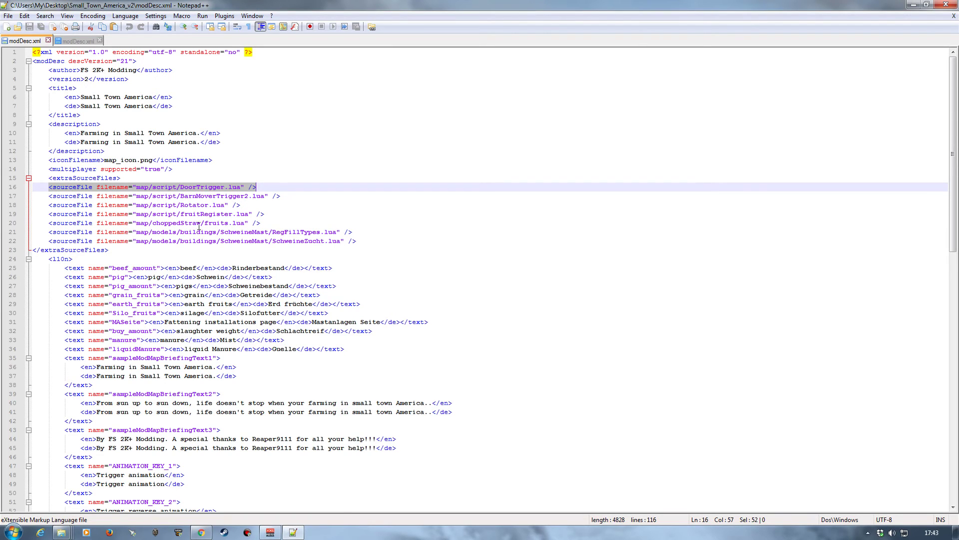
pyautogui.click(76, 41)
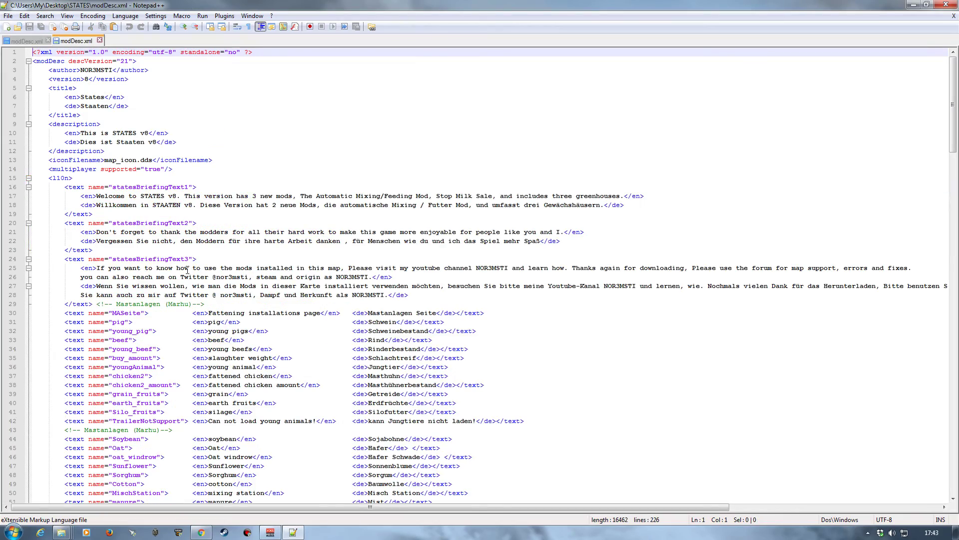
# Paste the DoorTrigger.lua sourceFile line at the top of extraSourceFiles and save.
pyautogui.scroll(-15, 211, 245)
pyautogui.scroll(-15, 210, 245)
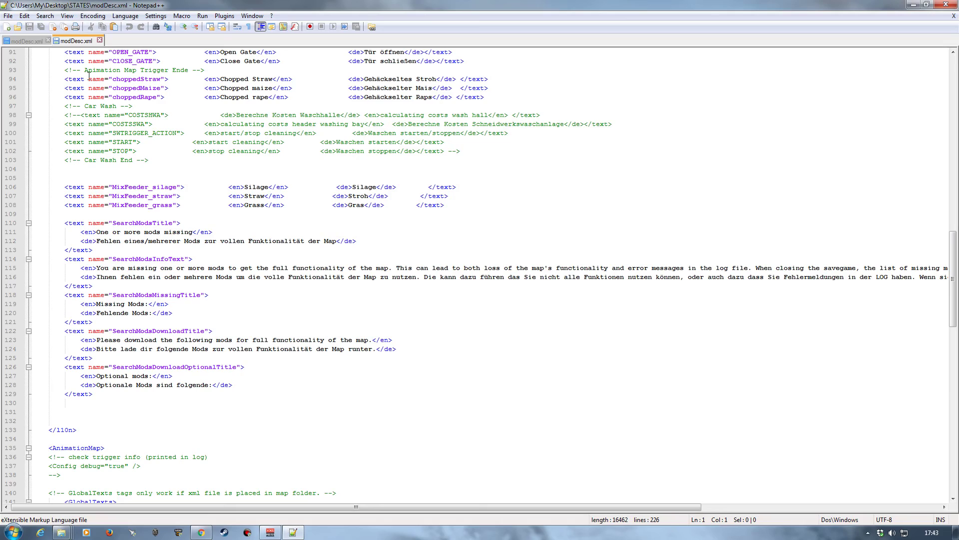
pyautogui.scroll(-10, 159, 243)
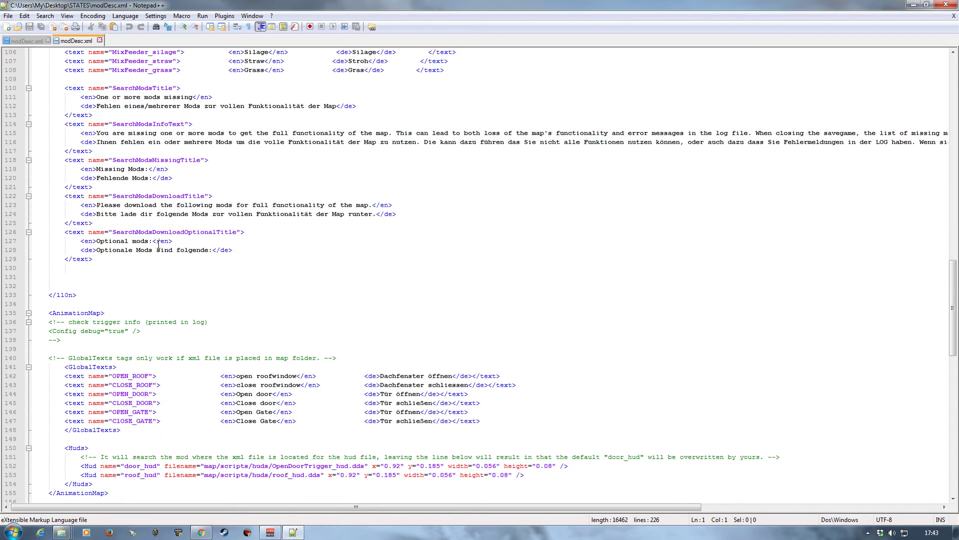
pyautogui.scroll(-12, 115, 263)
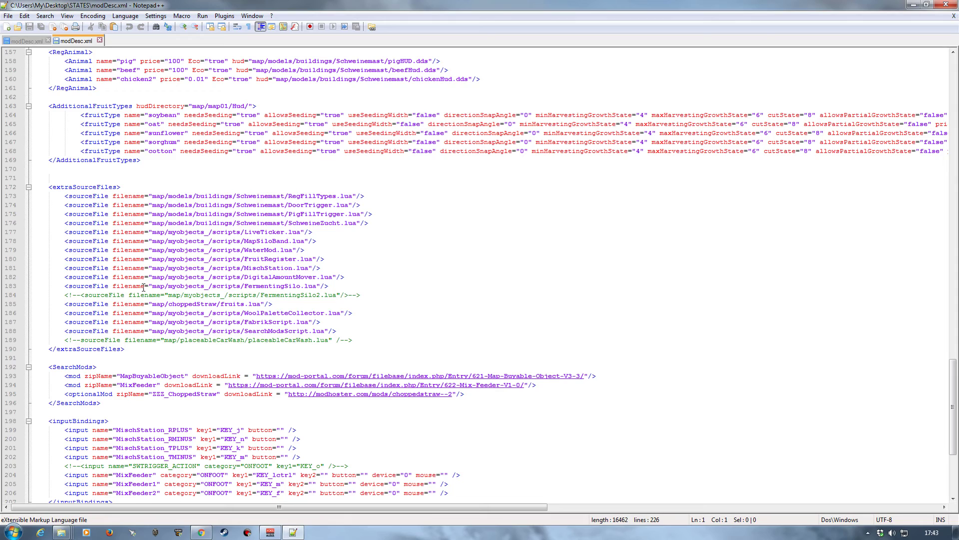
pyautogui.click(127, 186)
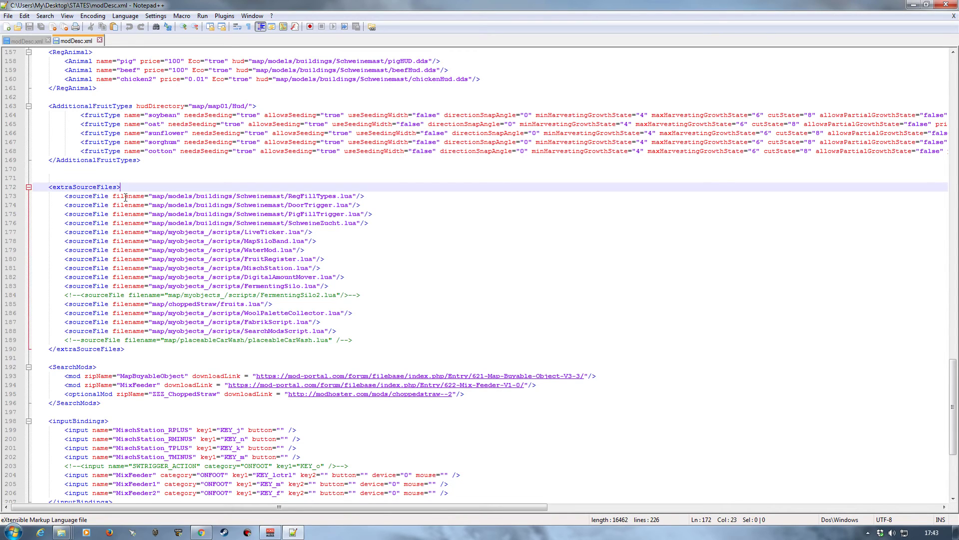
pyautogui.press('Return')
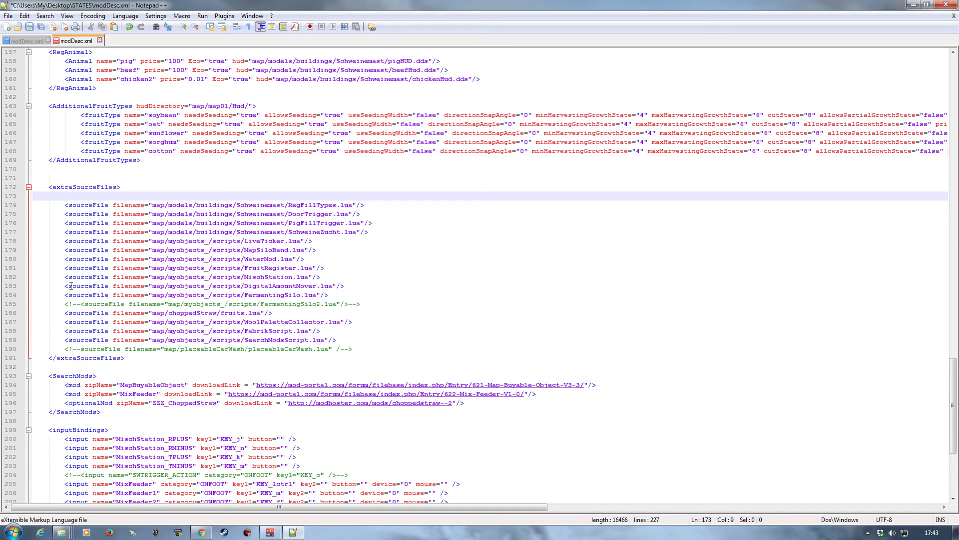
pyautogui.hotkey('ctrl', 'v')
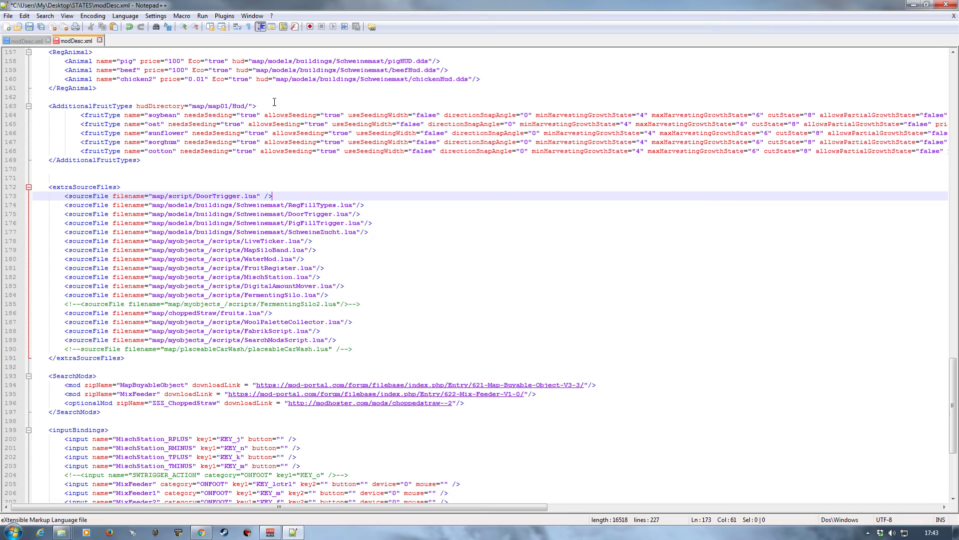
pyautogui.hotkey('ctrl', 's')
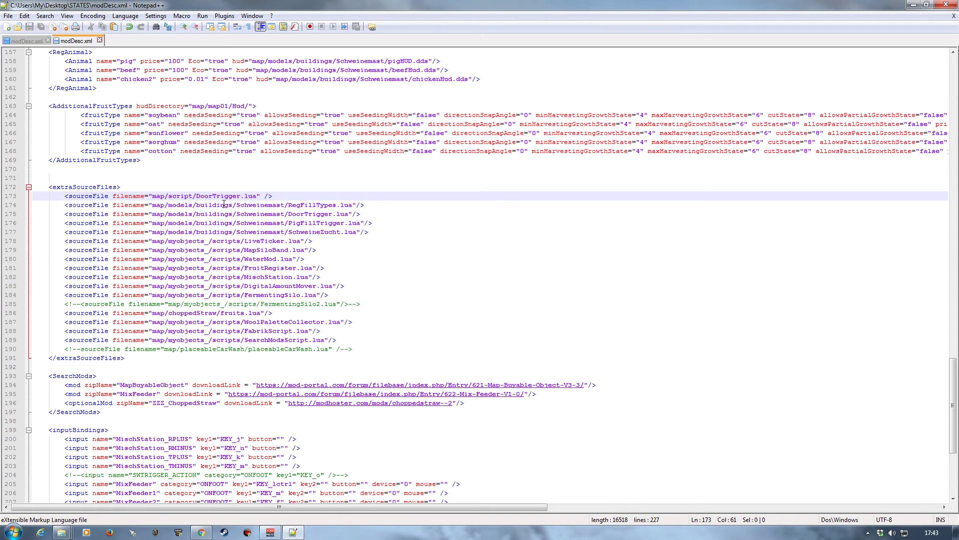
# Select DoorTrigger.lua in Small_Town_America_v2's map\script folder.
pyautogui.click(914, 5)
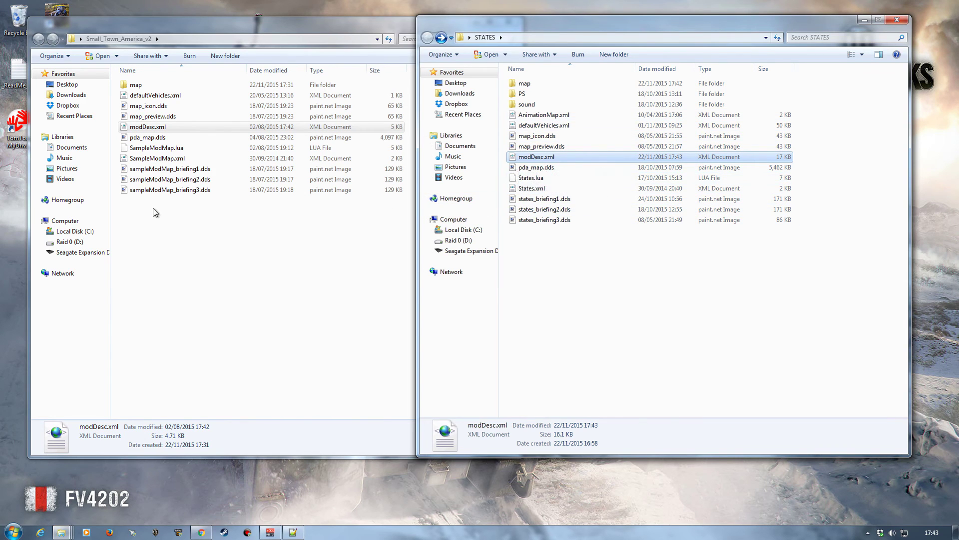
pyautogui.doubleClick(146, 85)
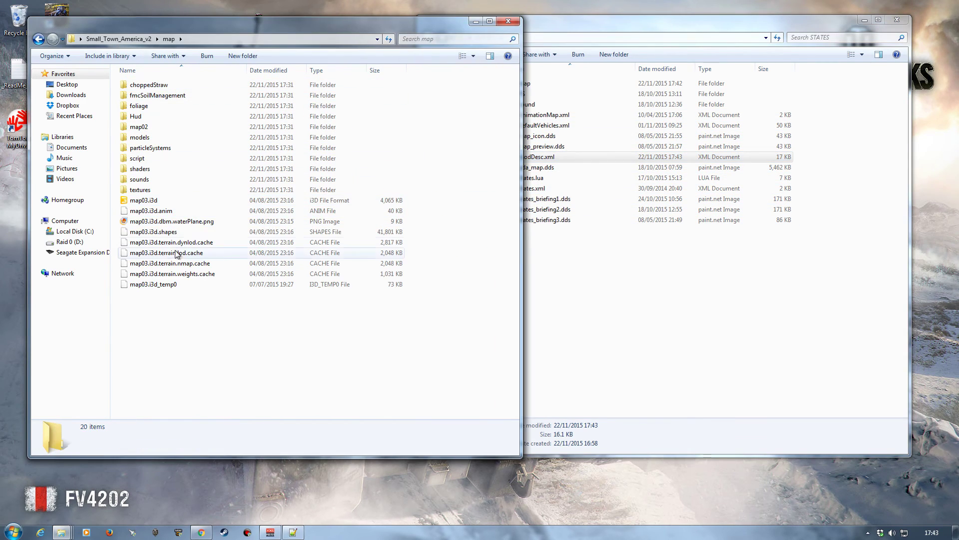
pyautogui.doubleClick(137, 158)
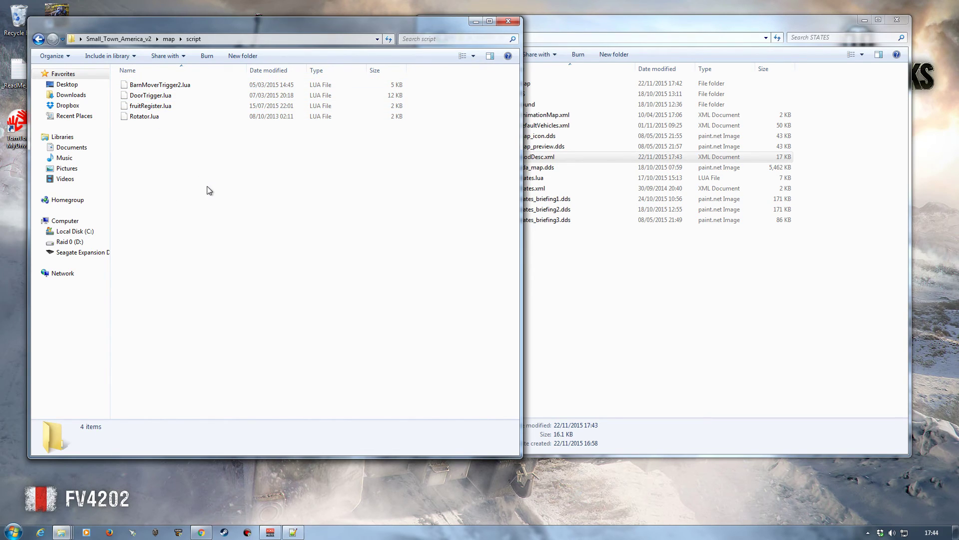
pyautogui.press('BackSpace')
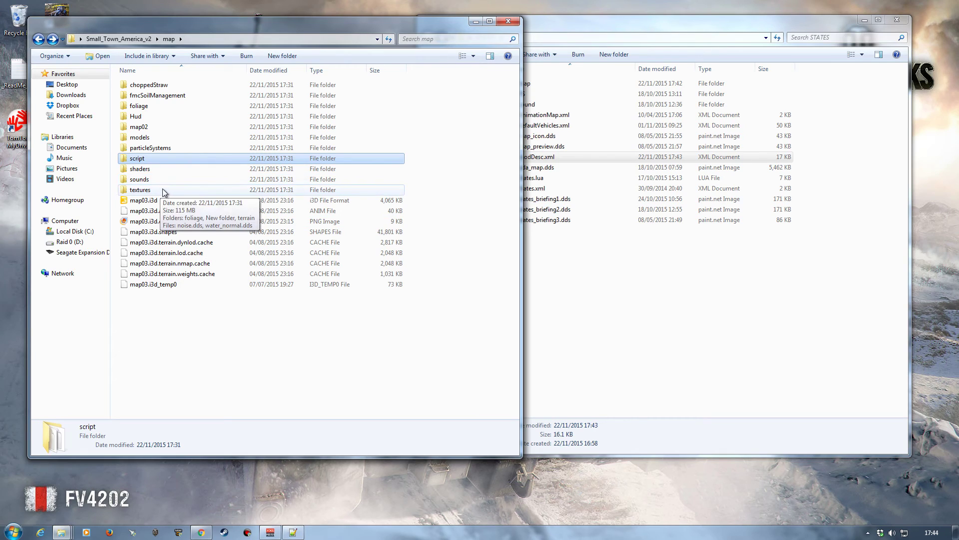
pyautogui.doubleClick(143, 158)
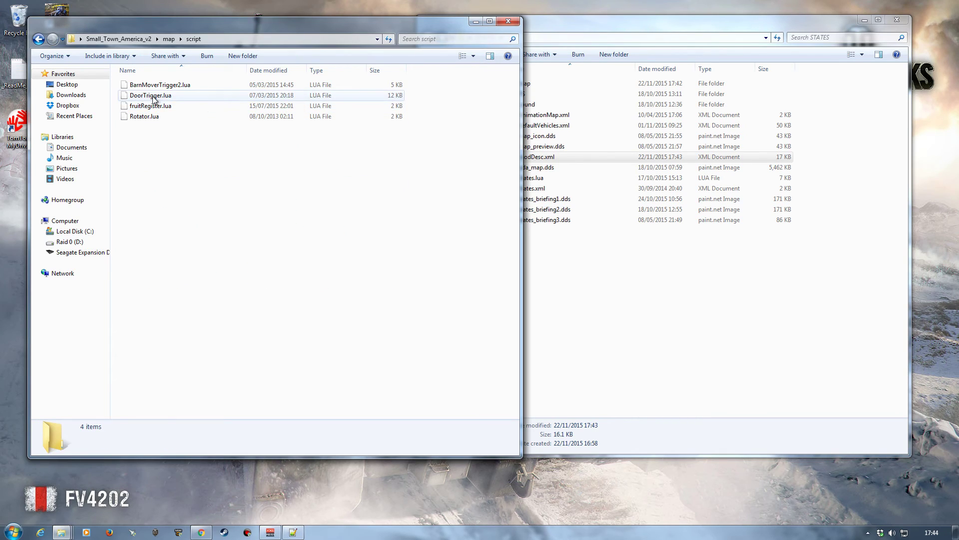
pyautogui.click(153, 96)
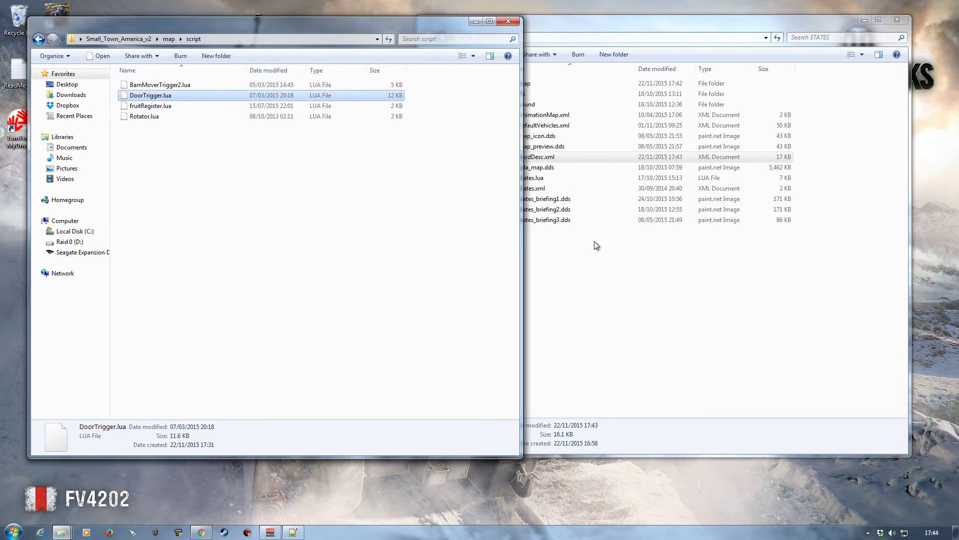
# Paste DoorTrigger.lua into the STATES map\scripts folder.
pyautogui.click(612, 275)
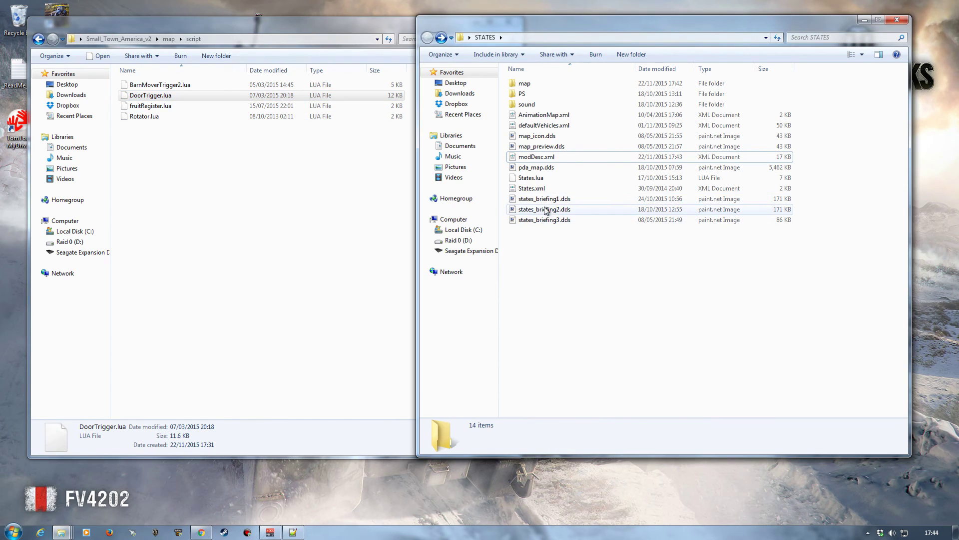
pyautogui.doubleClick(532, 85)
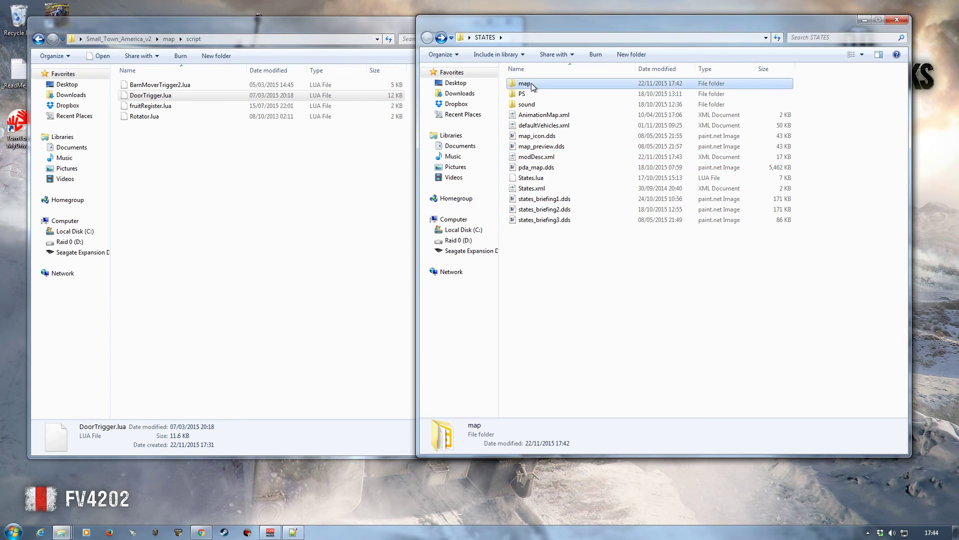
pyautogui.doubleClick(531, 188)
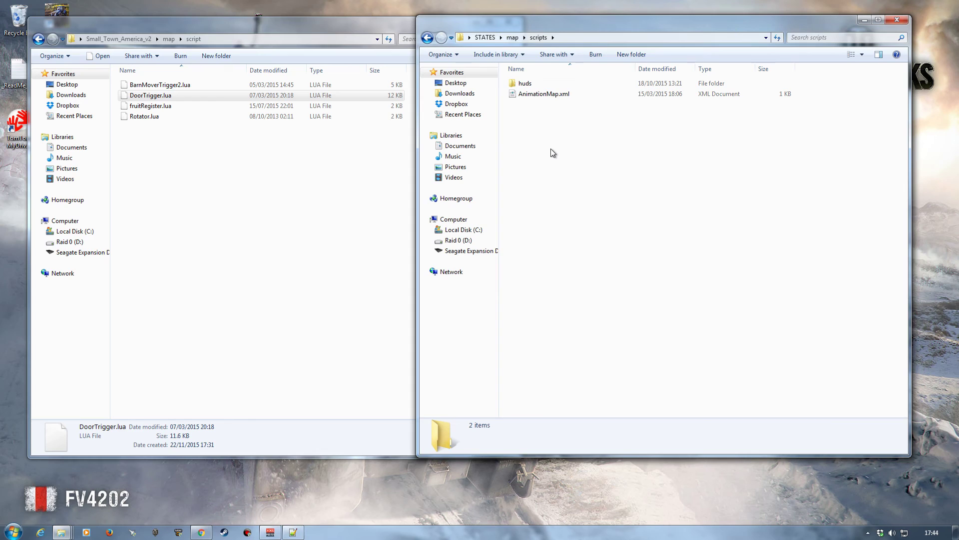
pyautogui.hotkey('ctrl', 'v')
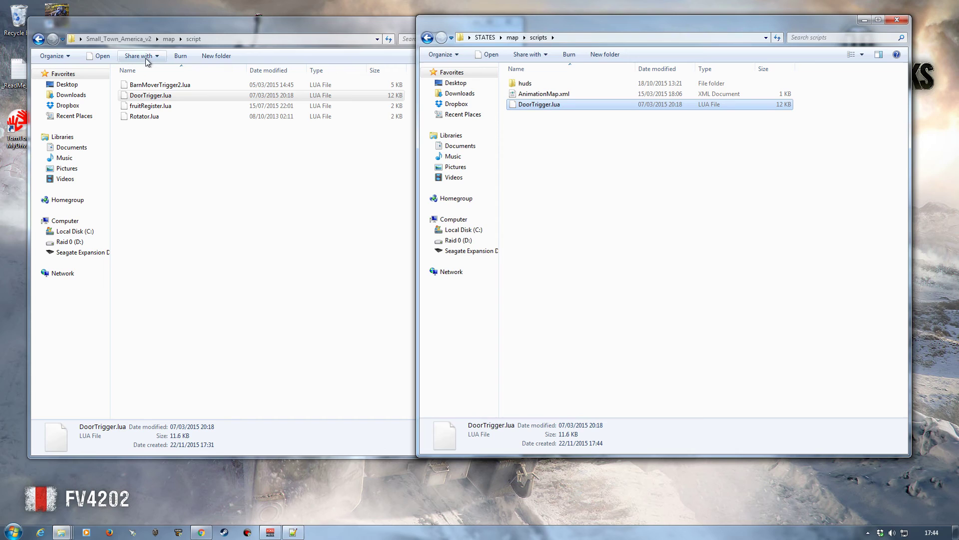
pyautogui.click(231, 95)
# Correct the entry path to map/scripts/DoorTrigger.lua and save modDesc.xml.
pyautogui.click(293, 532)
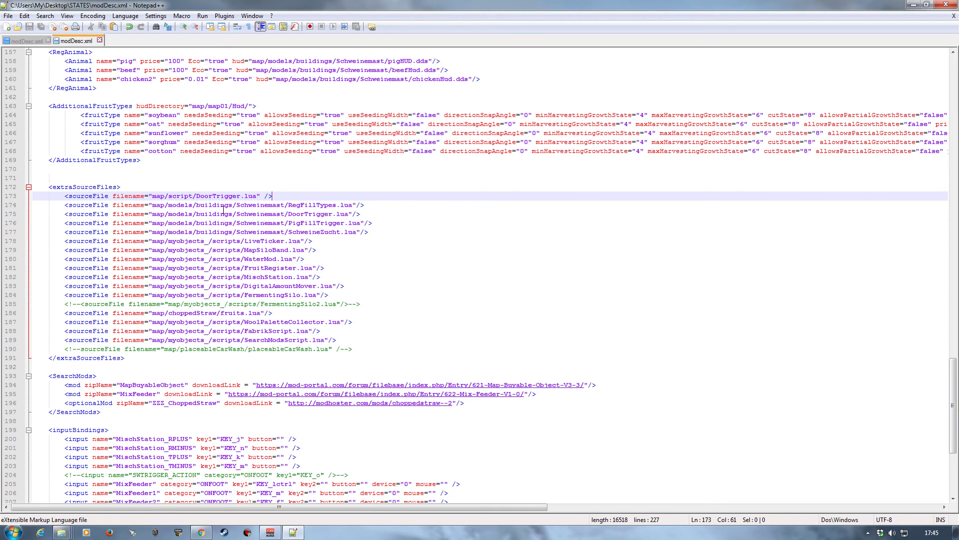
pyautogui.click(192, 195)
pyautogui.write('s')
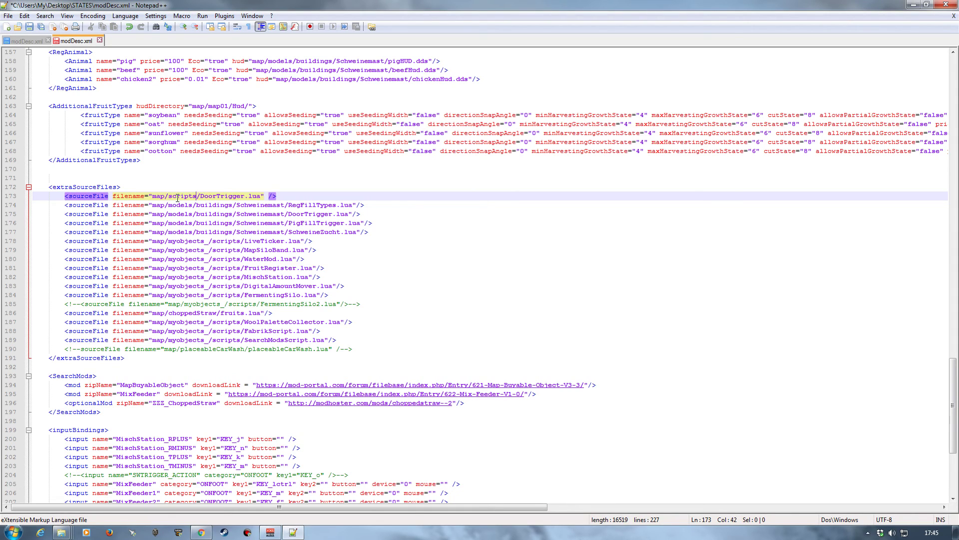
pyautogui.click(29, 27)
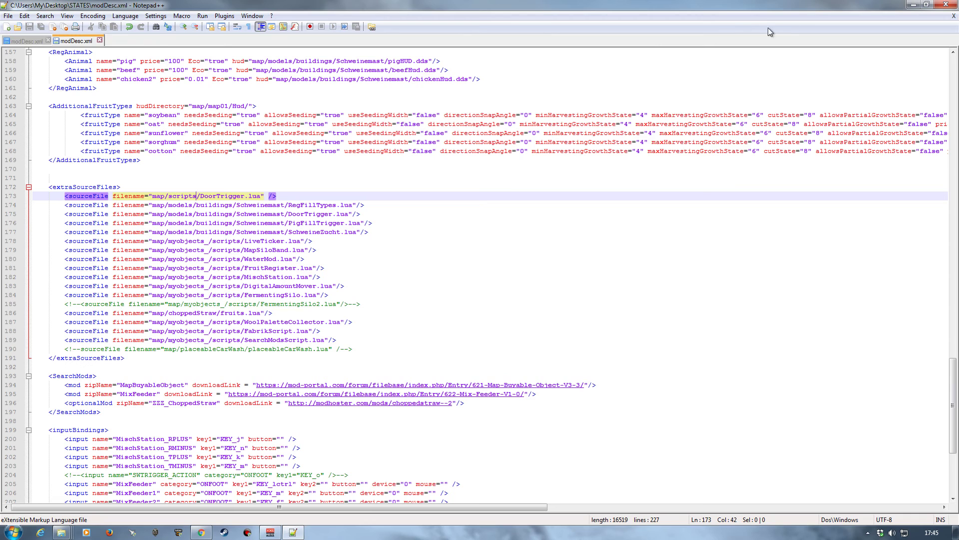
pyautogui.click(918, 6)
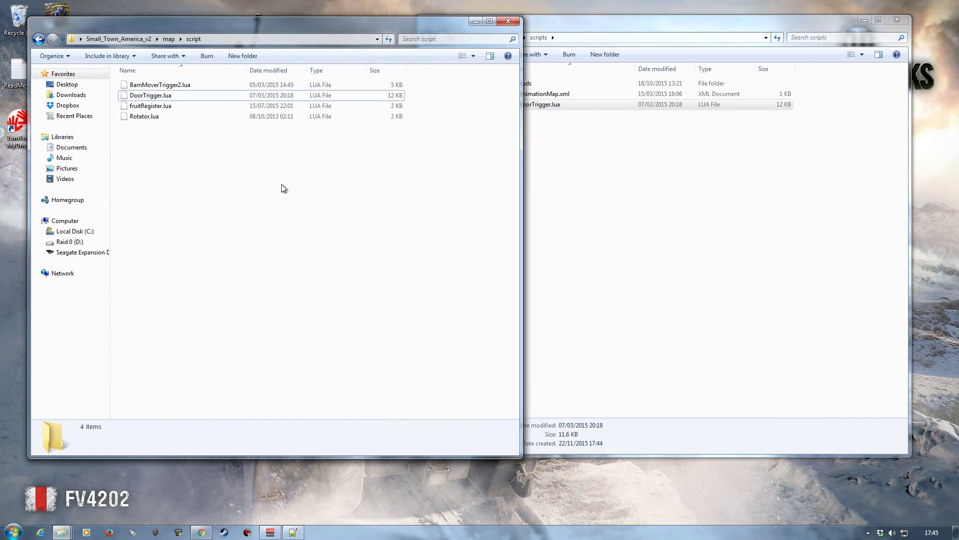
# Return to the STATES root folder and pack all its items into STATES.zip.
pyautogui.click(507, 21)
pyautogui.moveTo(569, 20); pyautogui.dragTo(371, 20)
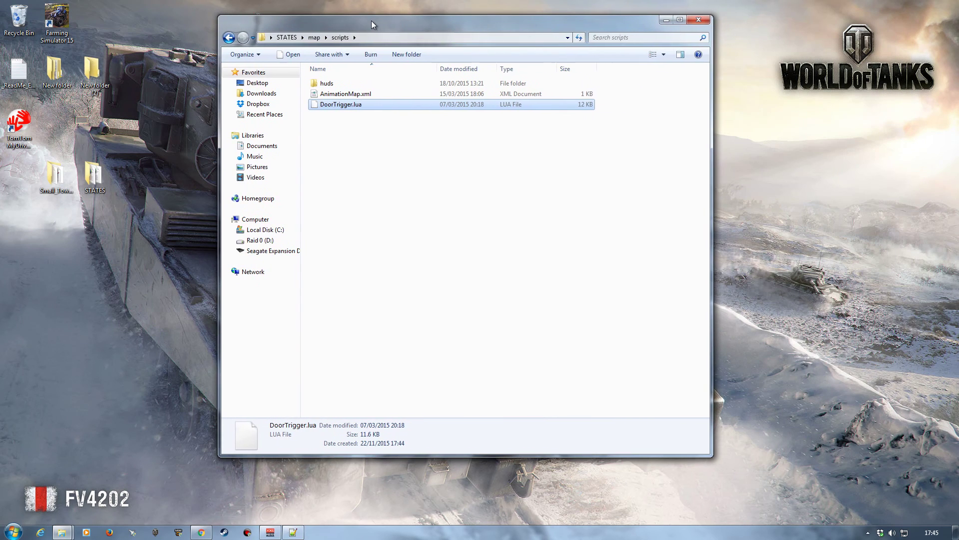
pyautogui.press('BackSpace')
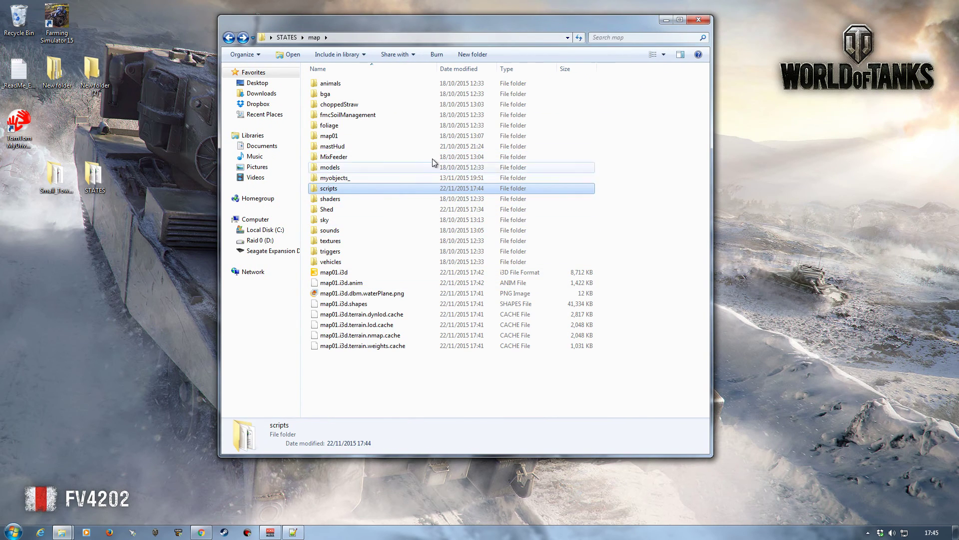
pyautogui.press('BackSpace')
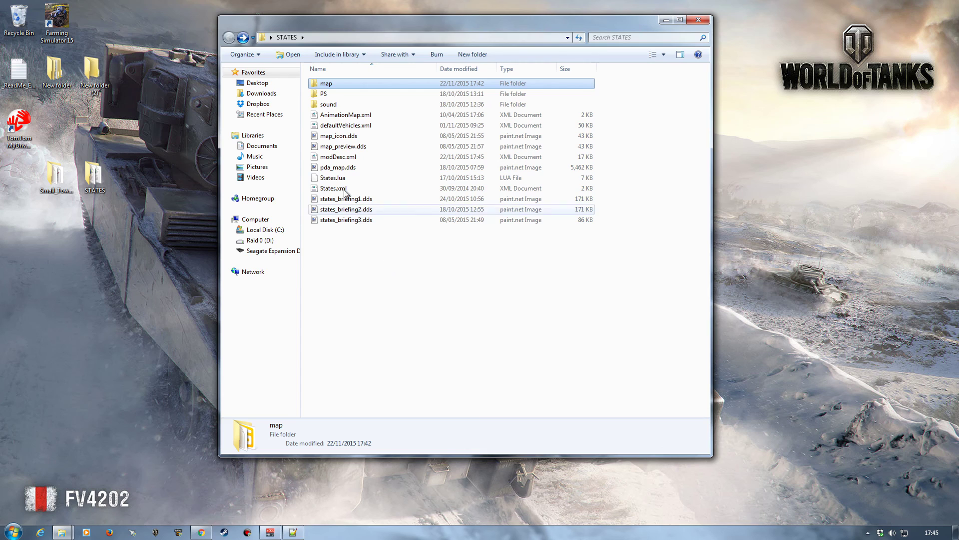
pyautogui.click(244, 54)
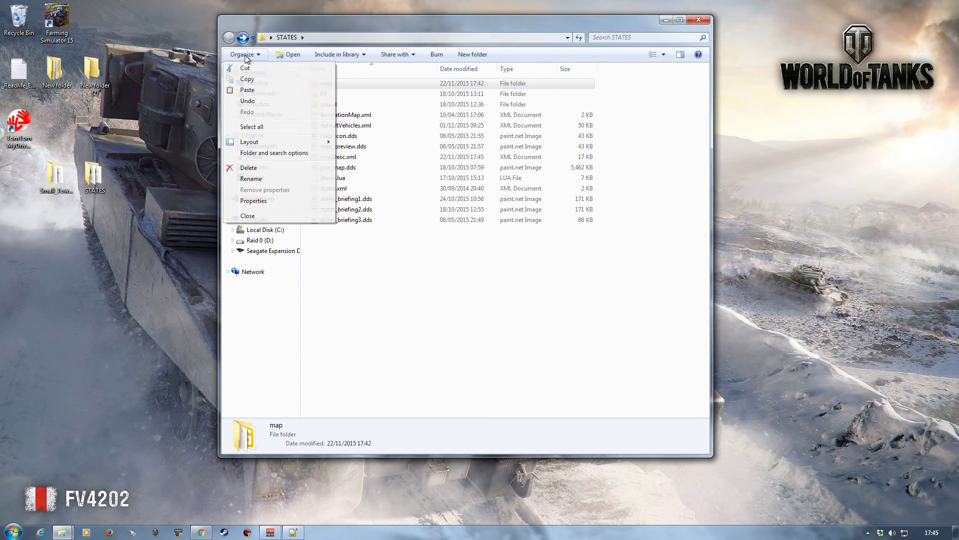
pyautogui.click(252, 127)
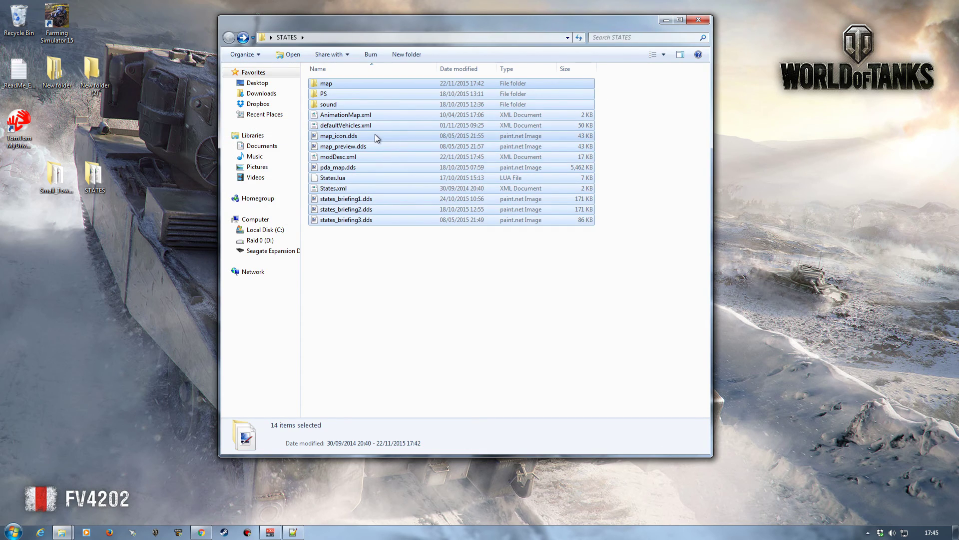
pyautogui.rightClick(375, 135)
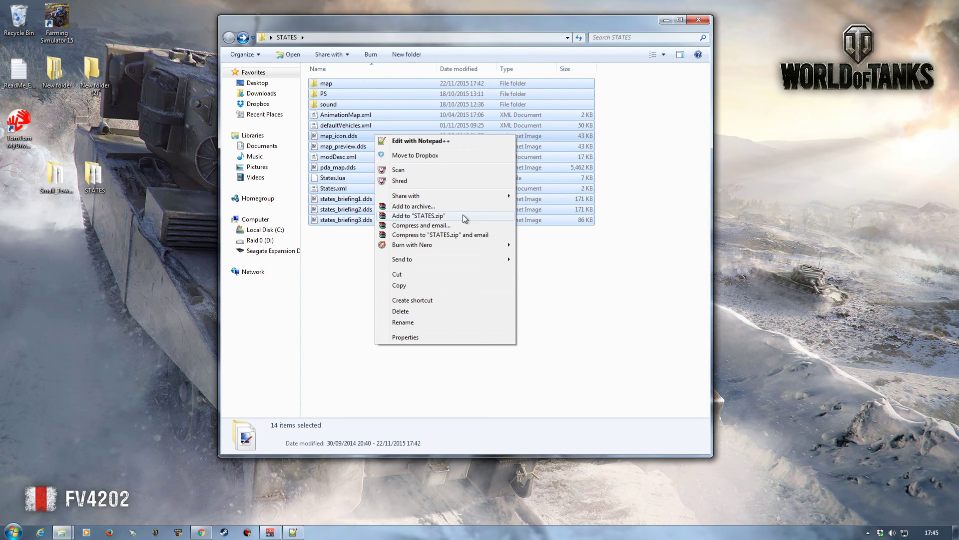
pyautogui.click(417, 216)
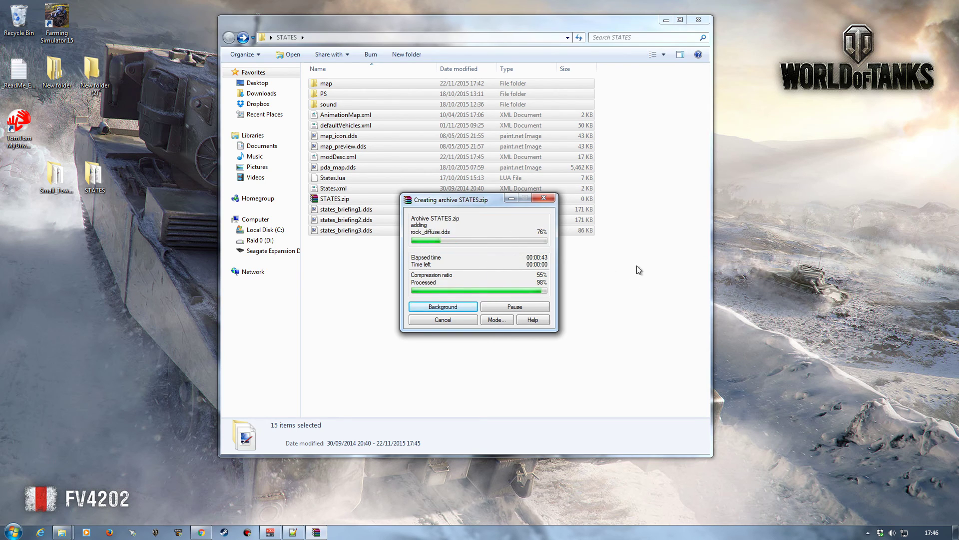
# Move the 510 MB STATES.zip into My Games\FarmingSimulator2015\mods, then return to Notepad++.
pyautogui.click(386, 291)
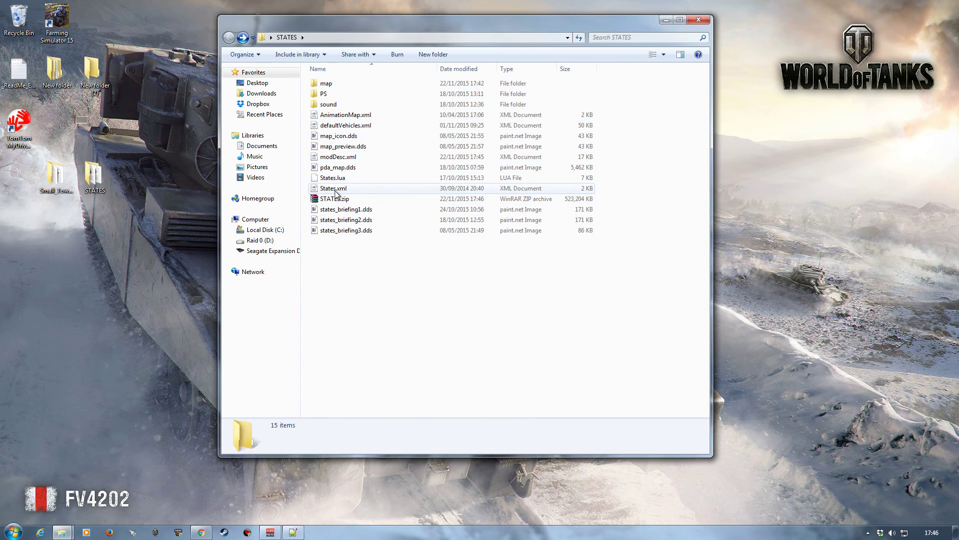
pyautogui.click(333, 199)
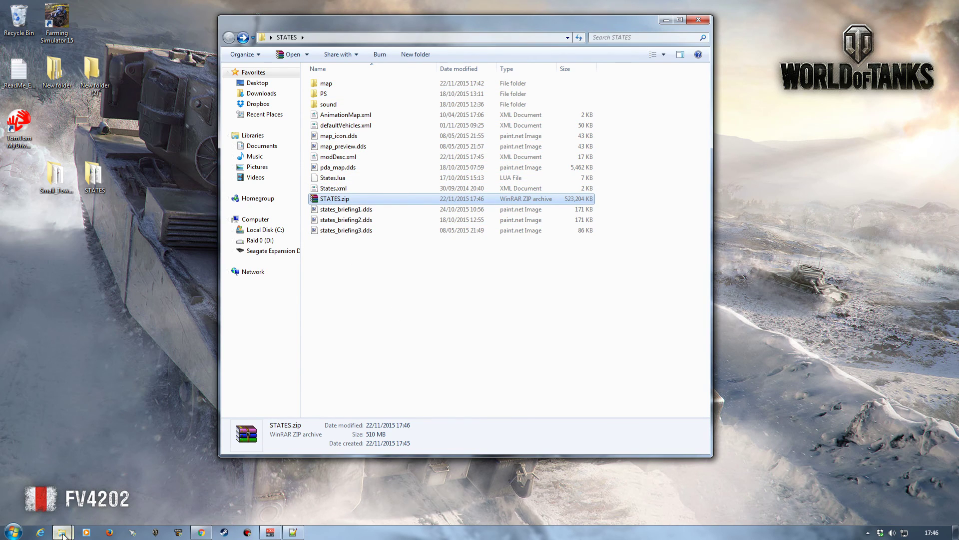
pyautogui.moveTo(61, 532)
pyautogui.click(65, 465)
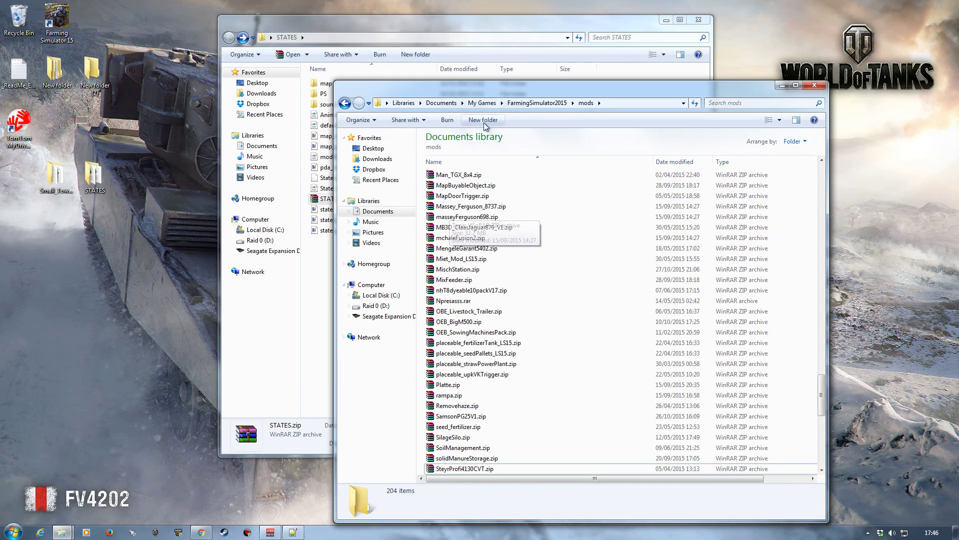
pyautogui.moveTo(488, 89); pyautogui.dragTo(592, 26)
pyautogui.click(340, 200)
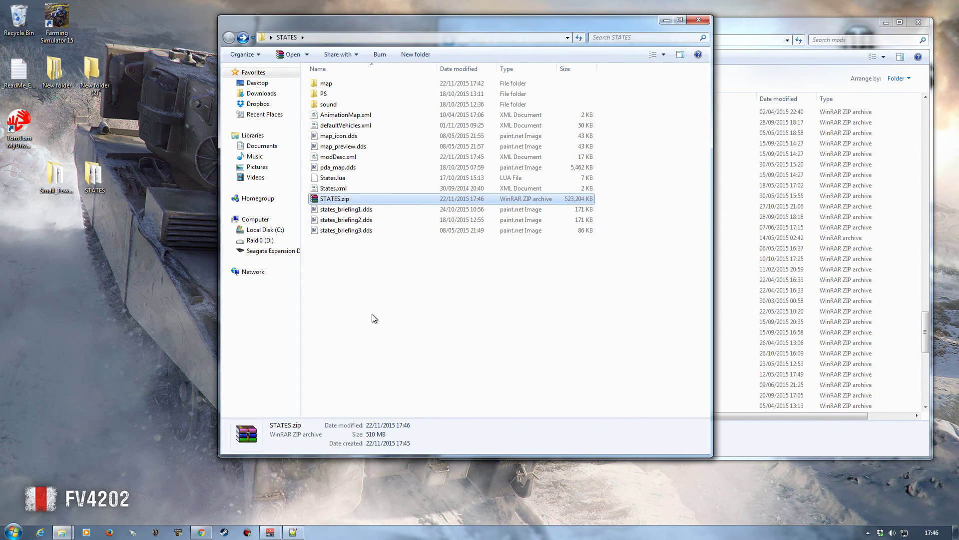
pyautogui.click(742, 23)
pyautogui.click(464, 56)
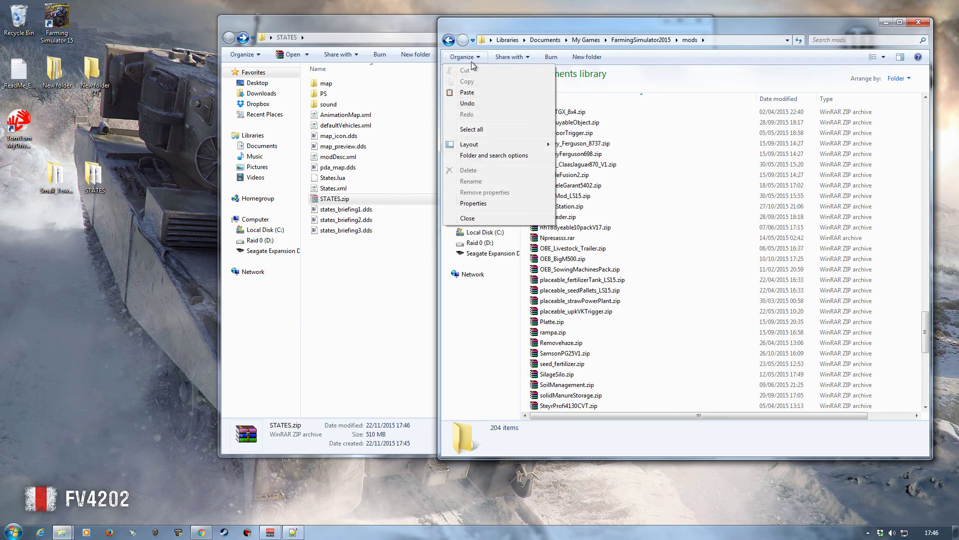
pyautogui.click(482, 94)
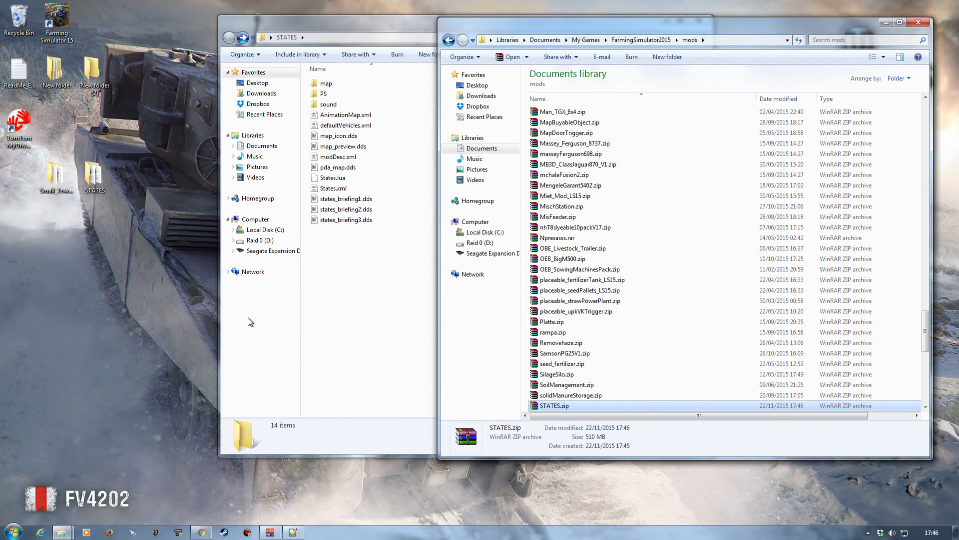
pyautogui.click(293, 533)
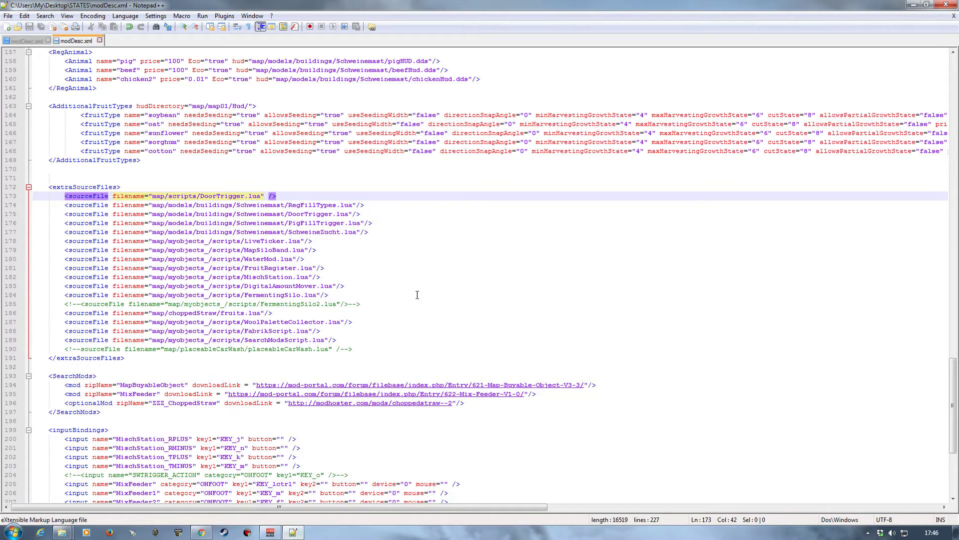
# Close both modDesc.xml tabs and exit Notepad++.
pyautogui.click(100, 41)
pyautogui.click(47, 40)
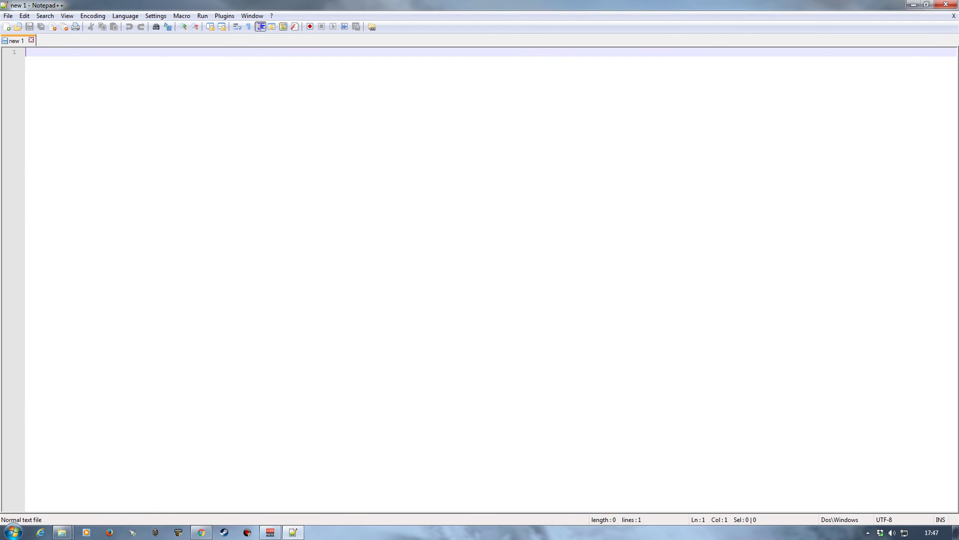
pyautogui.click(946, 4)
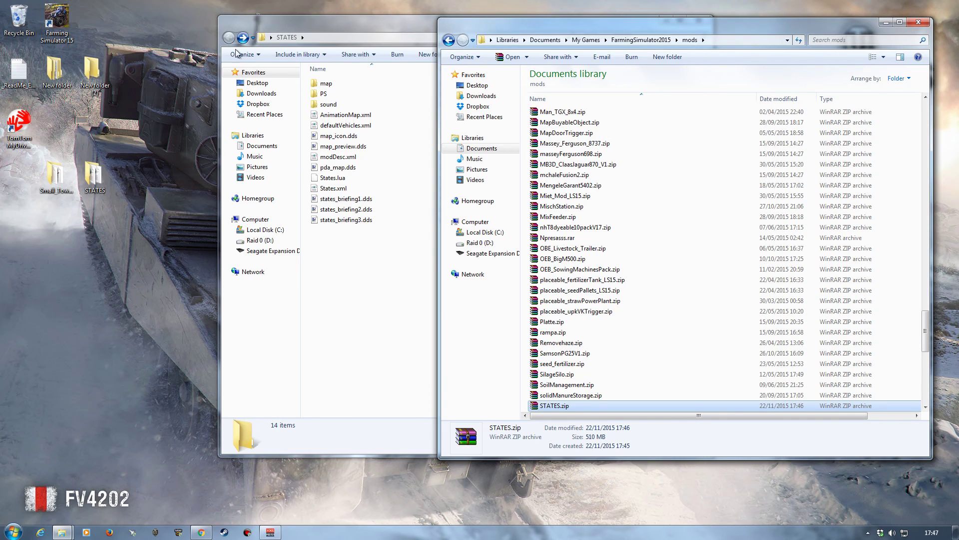
# Launch Farming Simulator 15 and pick the empty Savegame 12 in the career list.
pyautogui.doubleClick(61, 22)
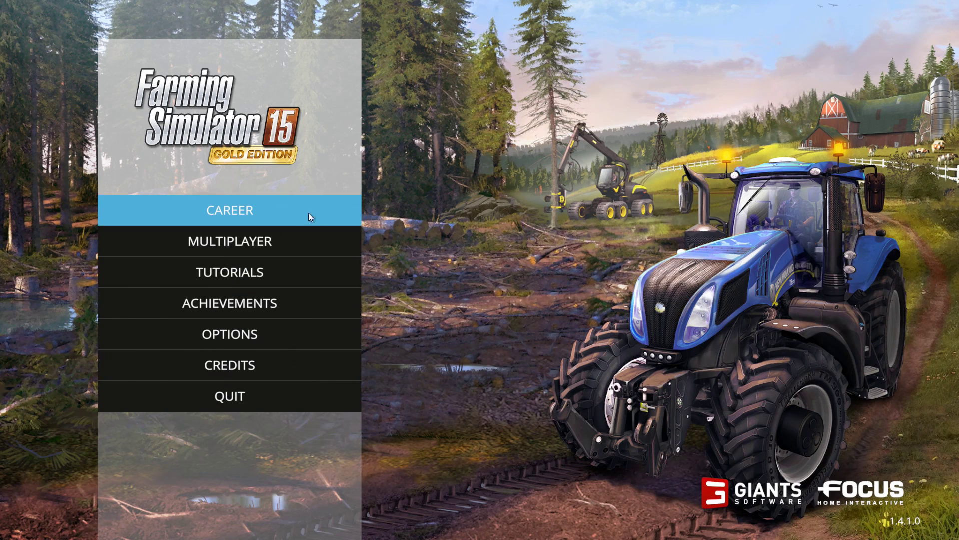
pyautogui.click(308, 216)
pyautogui.scroll(-11, 538, 274)
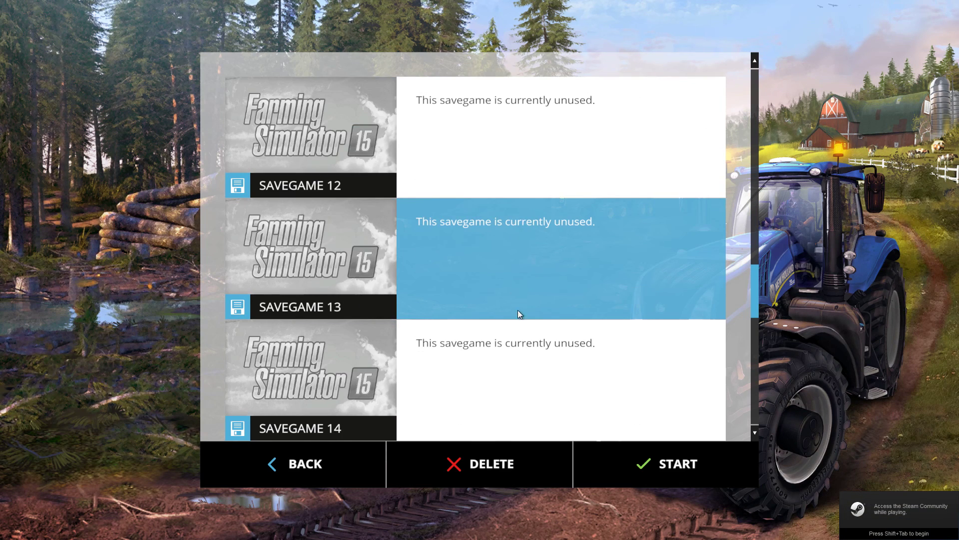
pyautogui.scroll(1, 514, 229)
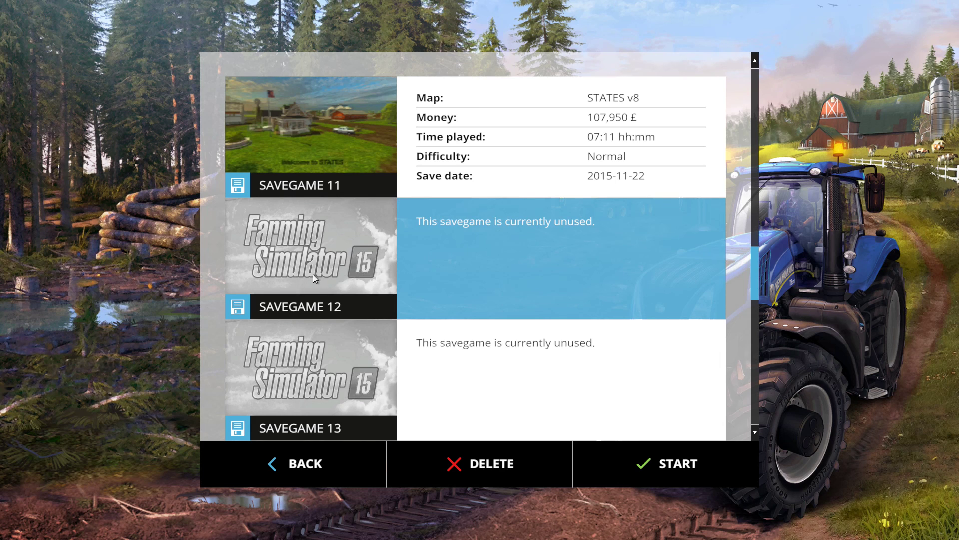
# Choose a difficulty, select the STATES v8 map and load it.
pyautogui.click(535, 259)
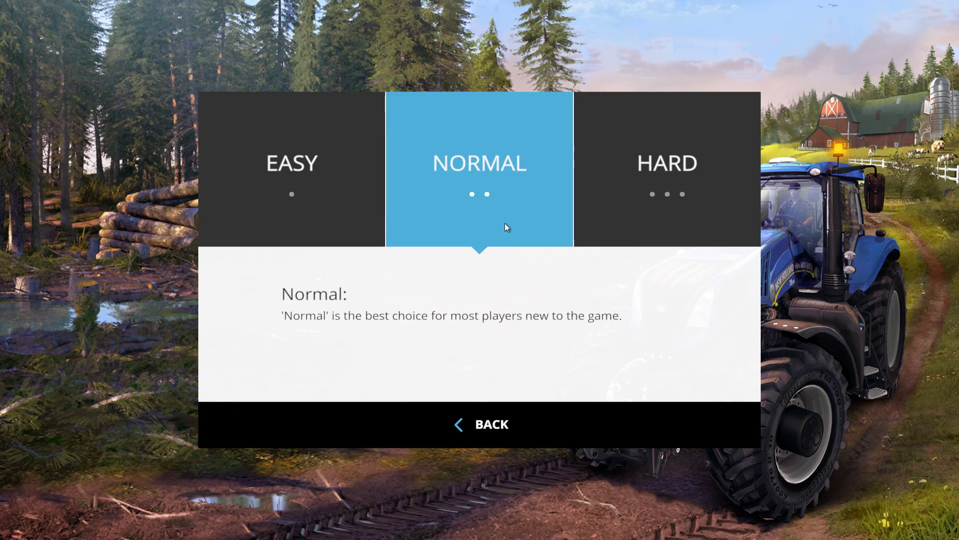
pyautogui.click(331, 207)
pyautogui.scroll(-1, 500, 315)
pyautogui.click(535, 346)
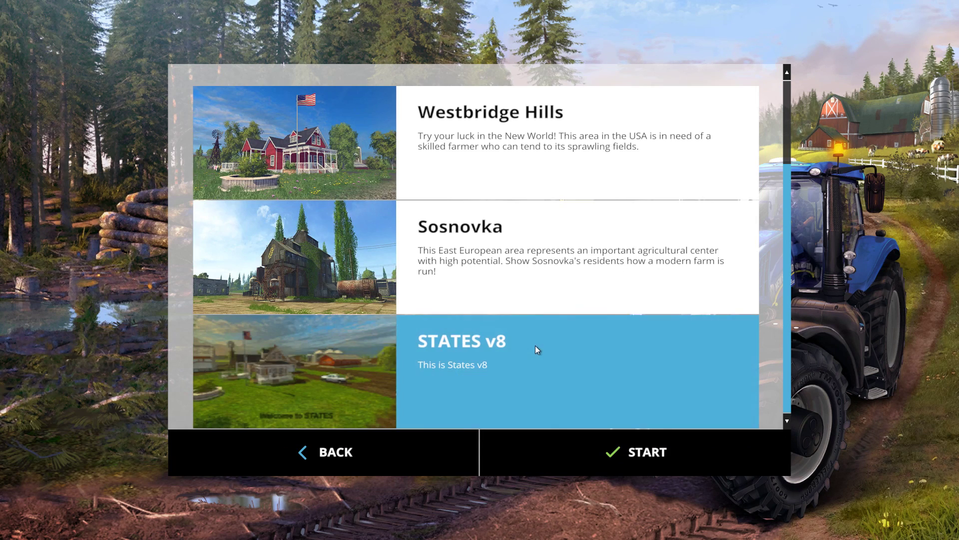
pyautogui.click(505, 358)
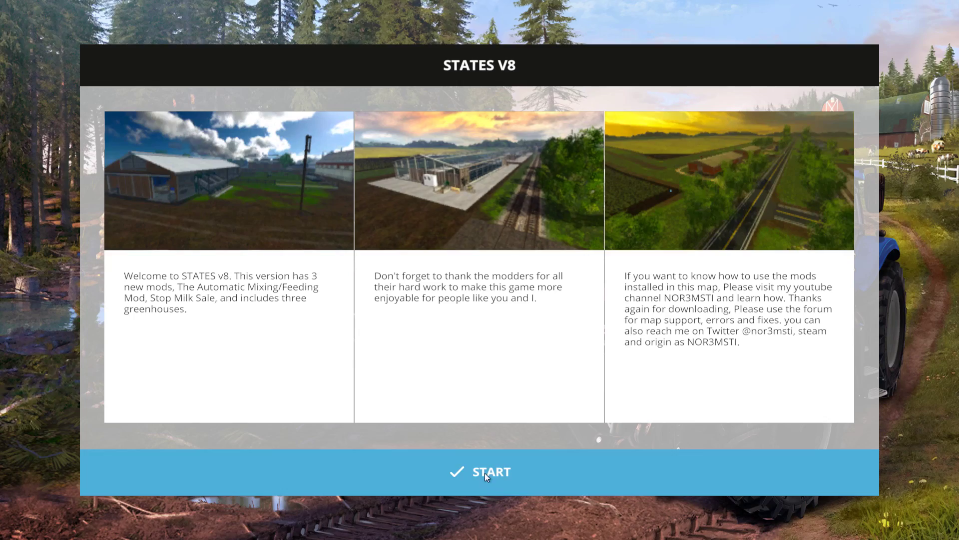
# Start the game, dismiss the Hello! message and help panel, and enter the white pickup.
pyautogui.click(485, 473)
pyautogui.click(480, 508)
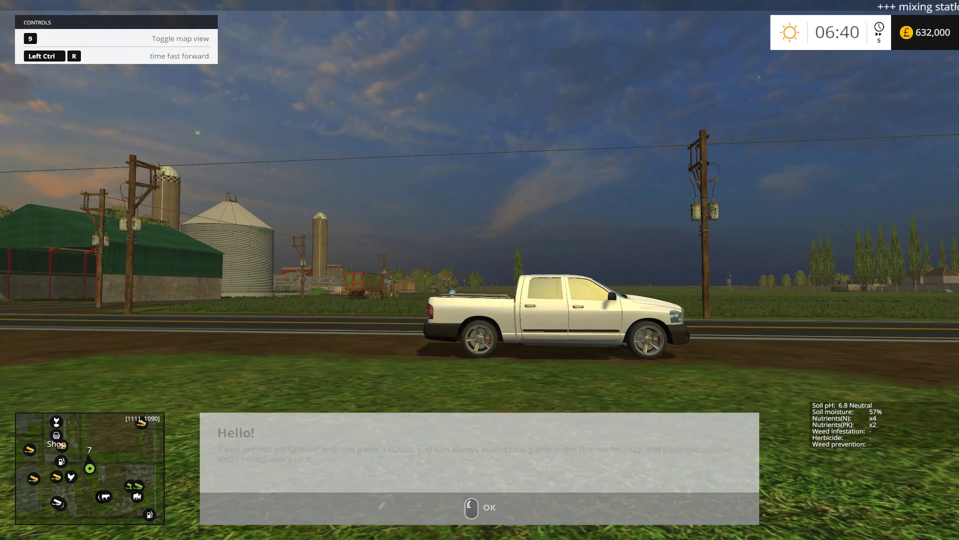
pyautogui.press('F1')
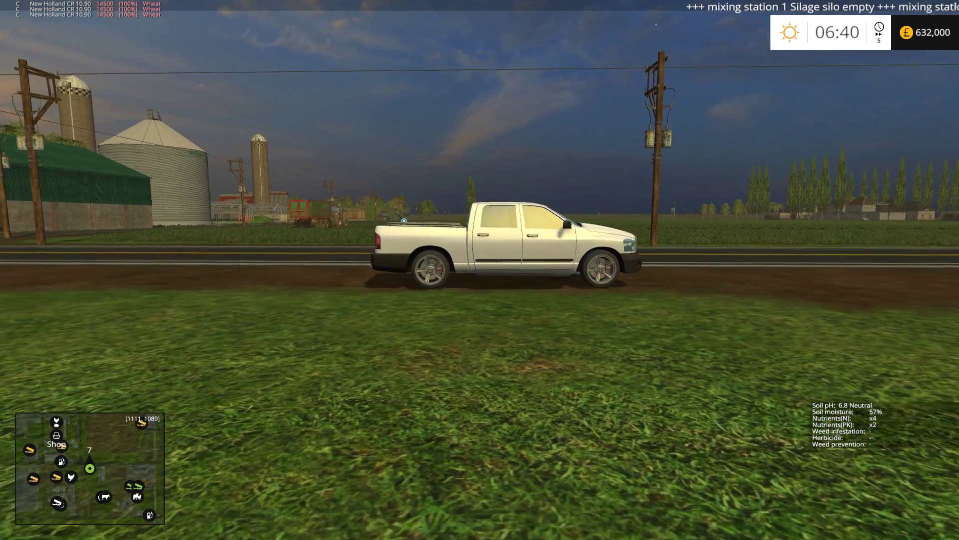
pyautogui.press('w')
pyautogui.press('e')
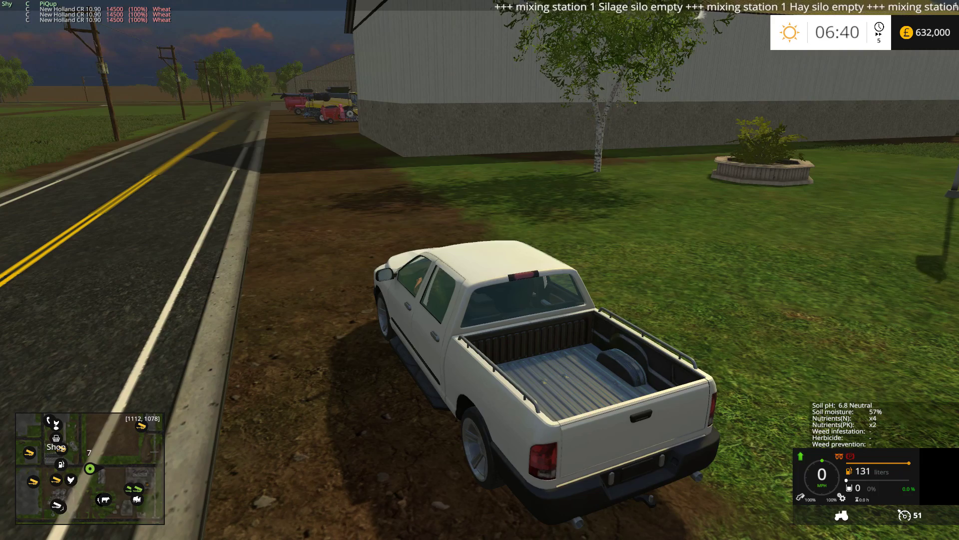
# Start the pickup's engine and drive it past the combines to the grey shed.
pyautogui.hotkey('alt', 'g')
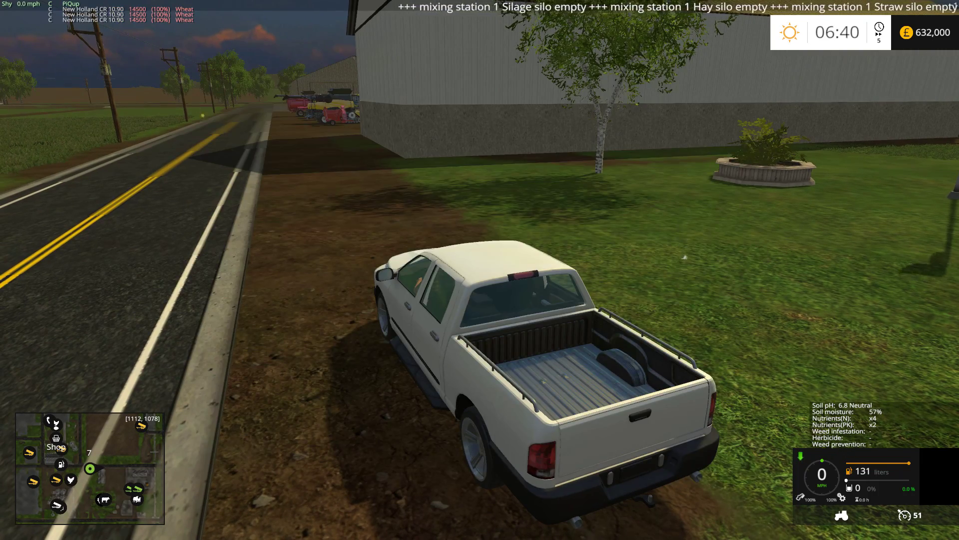
pyautogui.press('space')
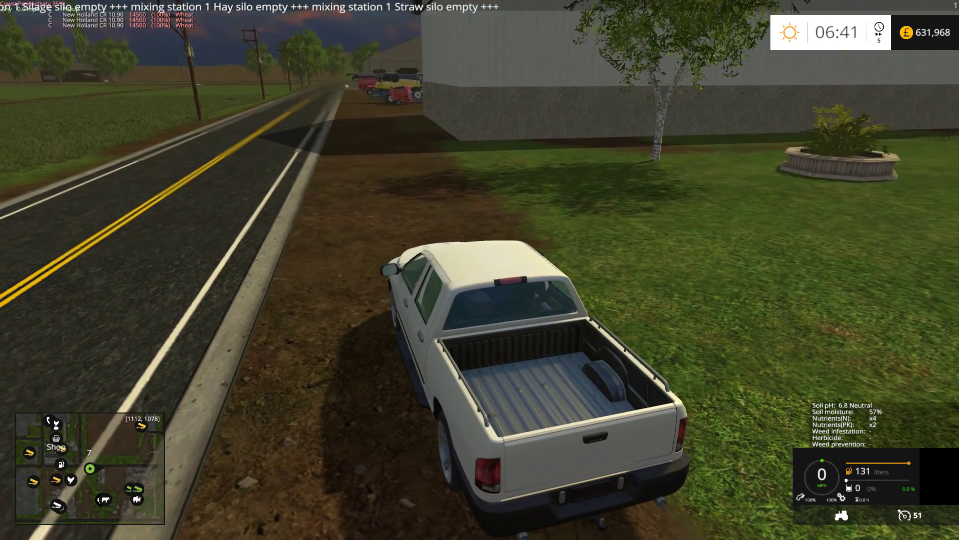
pyautogui.press('w')
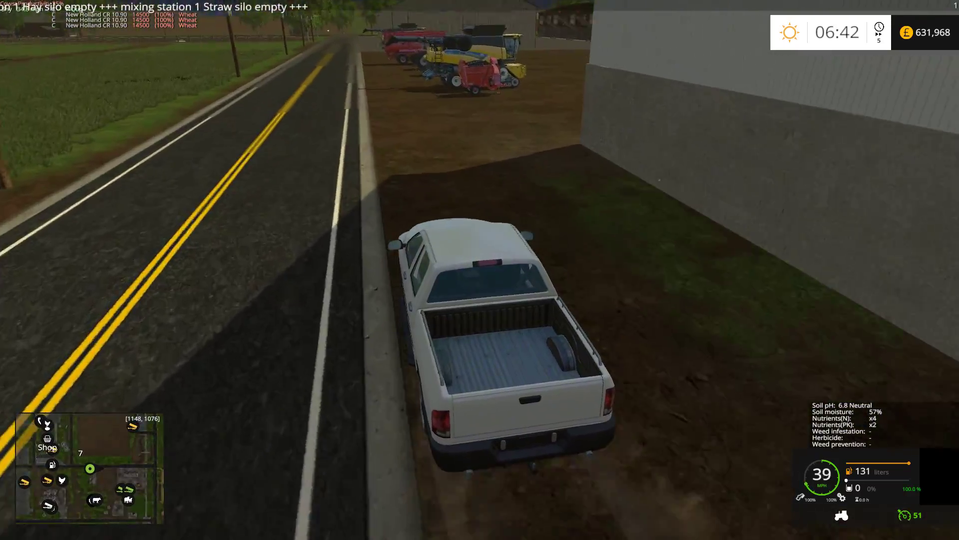
pyautogui.press('a')
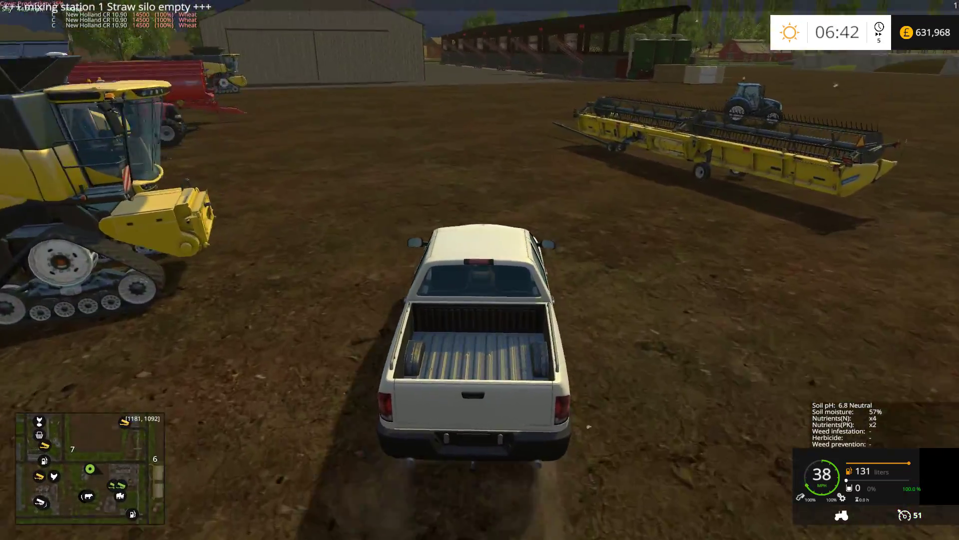
pyautogui.press('w')
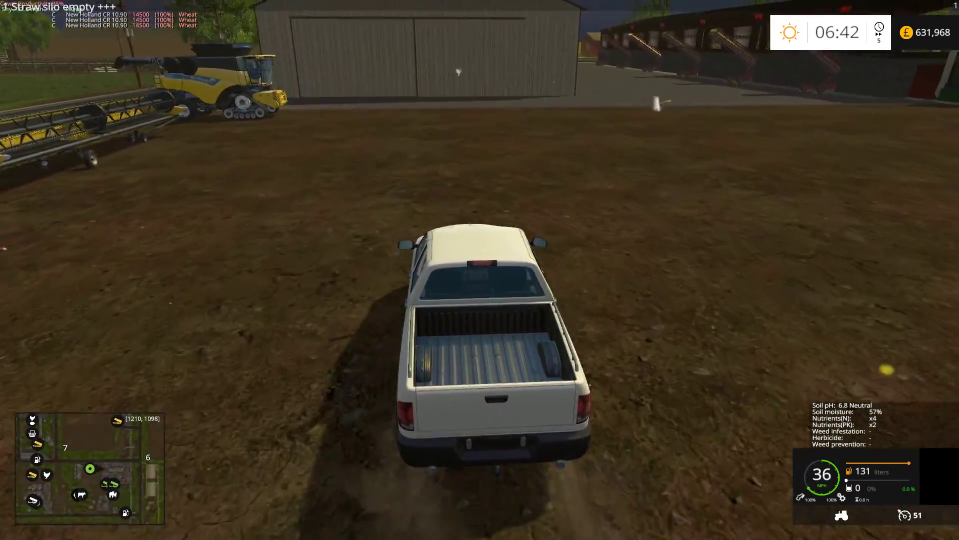
pyautogui.press('s')
pyautogui.press('a')
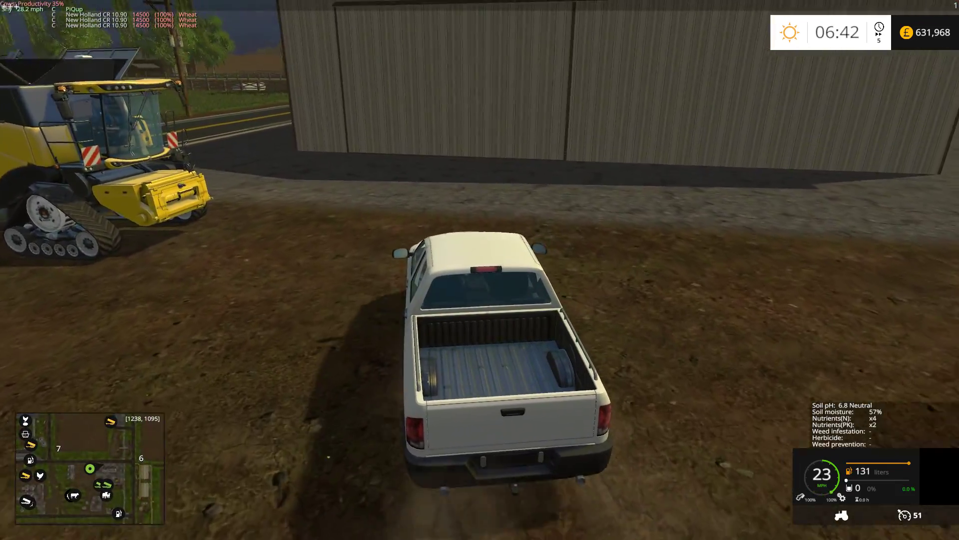
# Steer the pickup through the doorway into the new shed and get out.
pyautogui.press('s')
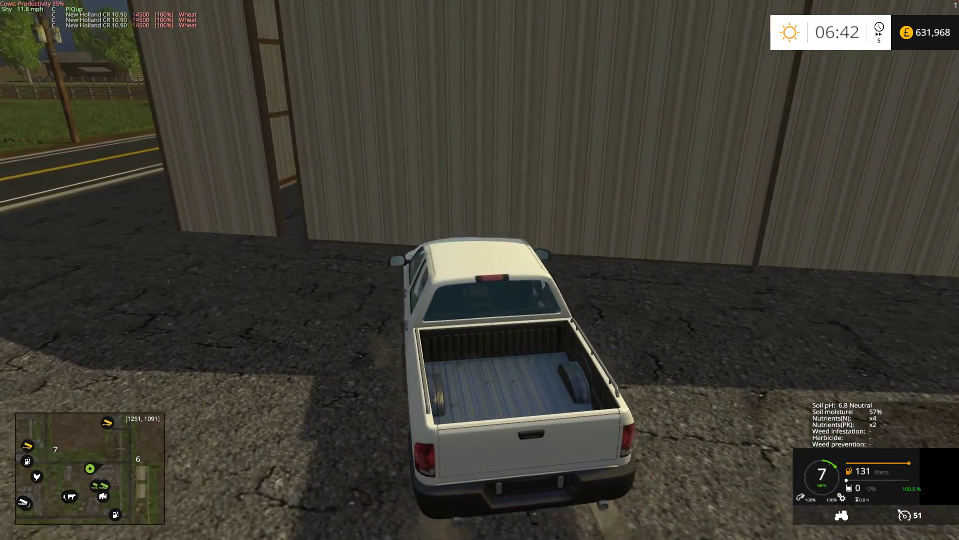
pyautogui.press('a')
pyautogui.press('w')
pyautogui.press('a')
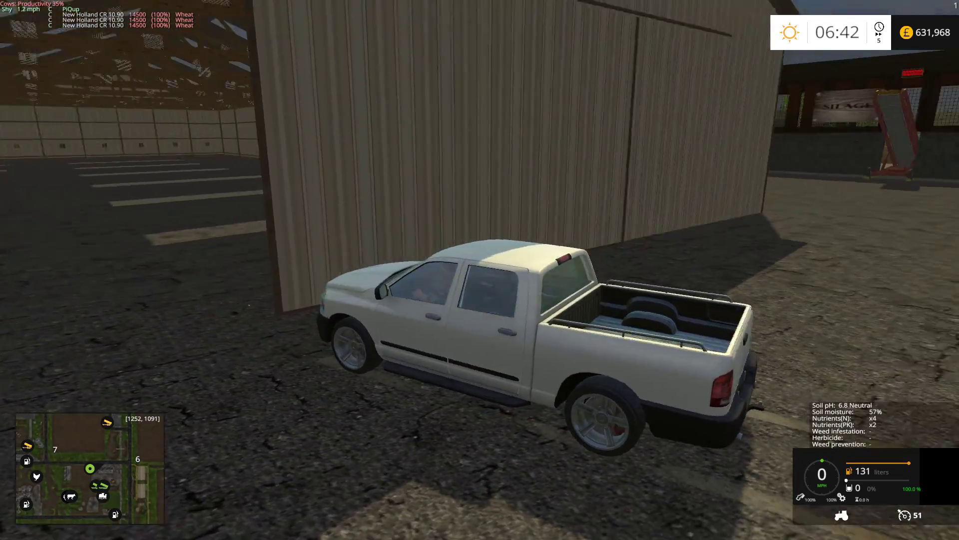
pyautogui.press('w')
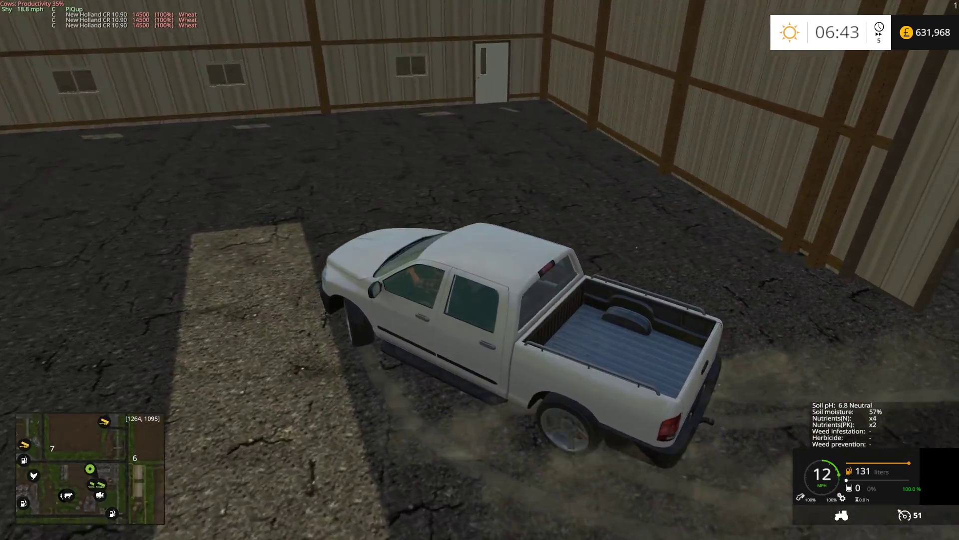
pyautogui.press('e')
# Walk out through the shed's white side door and back, checking it opens and closes.
pyautogui.press('w')
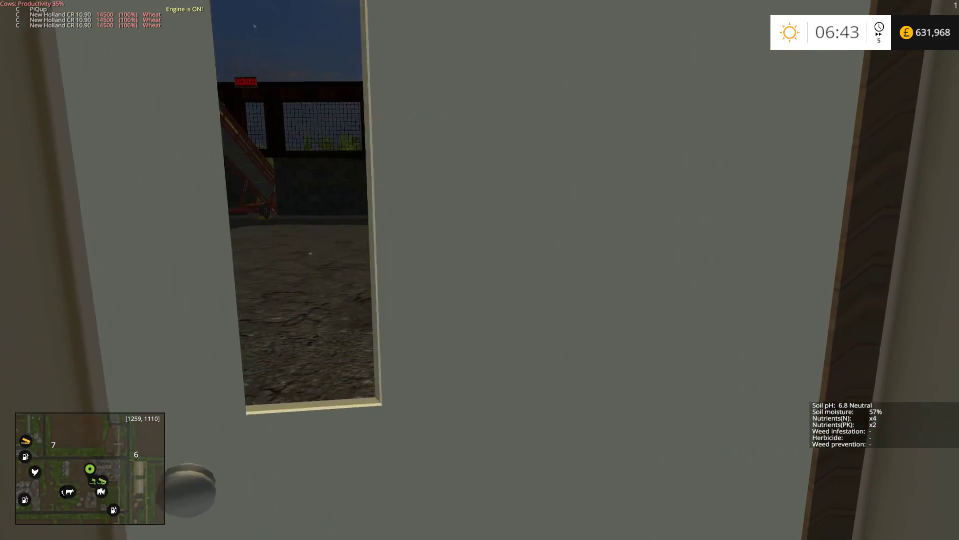
pyautogui.press('s')
pyautogui.press('e')
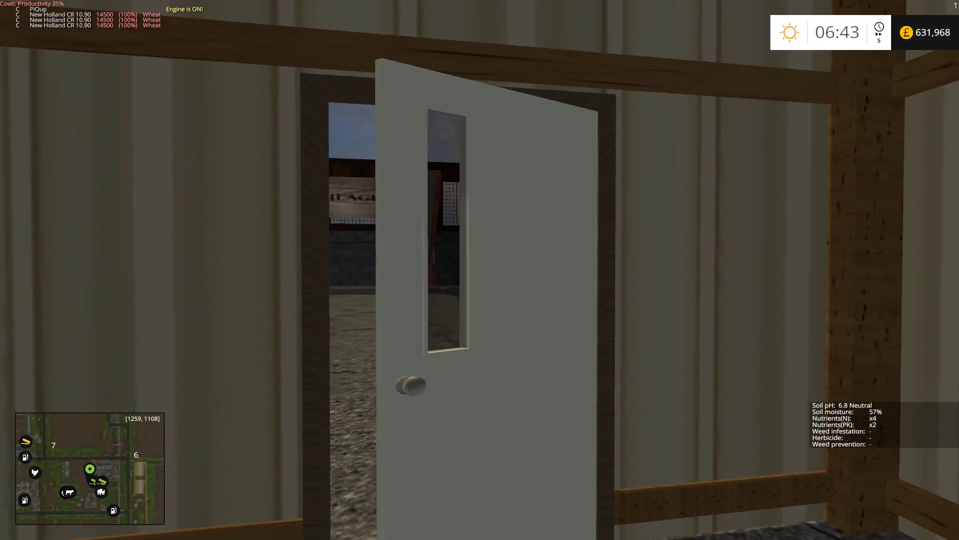
pyautogui.press('w')
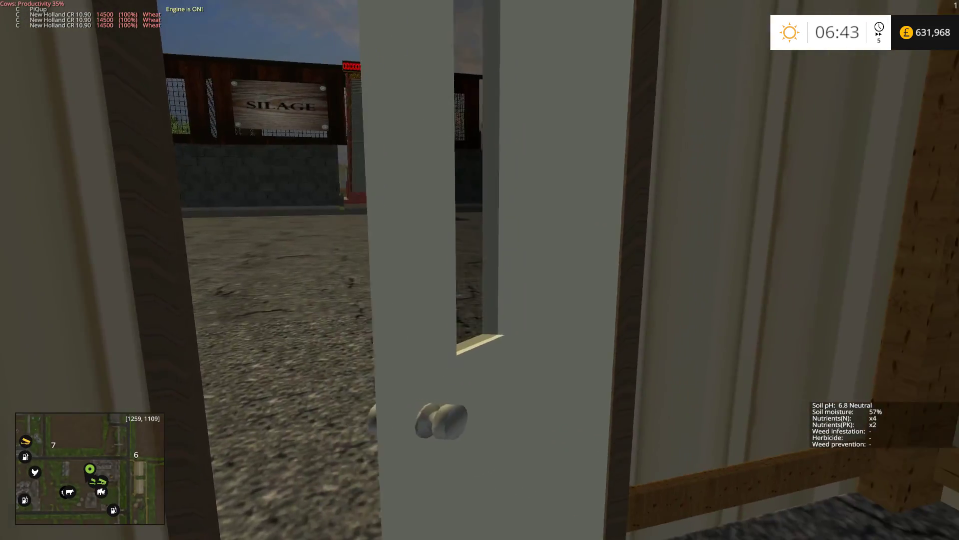
pyautogui.press('e')
pyautogui.press('w')
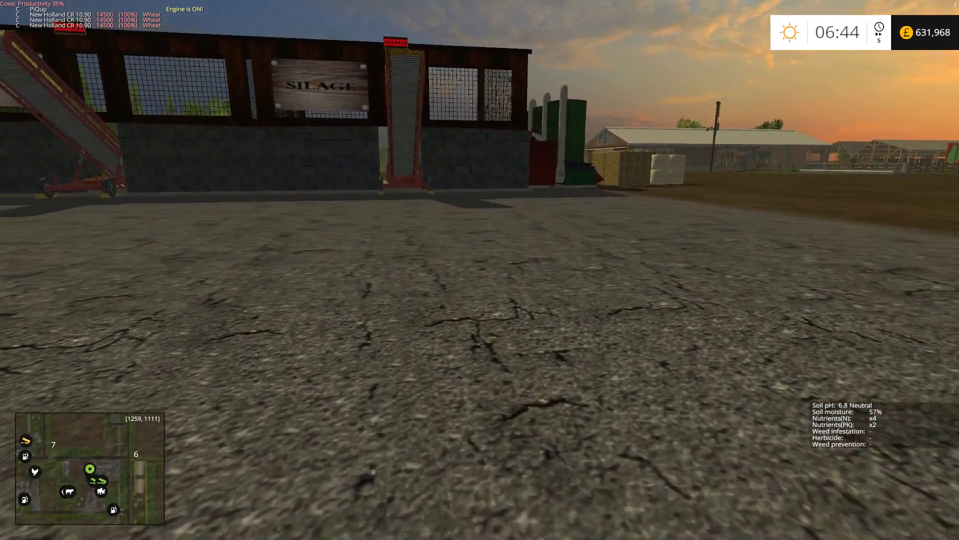
pyautogui.press('s')
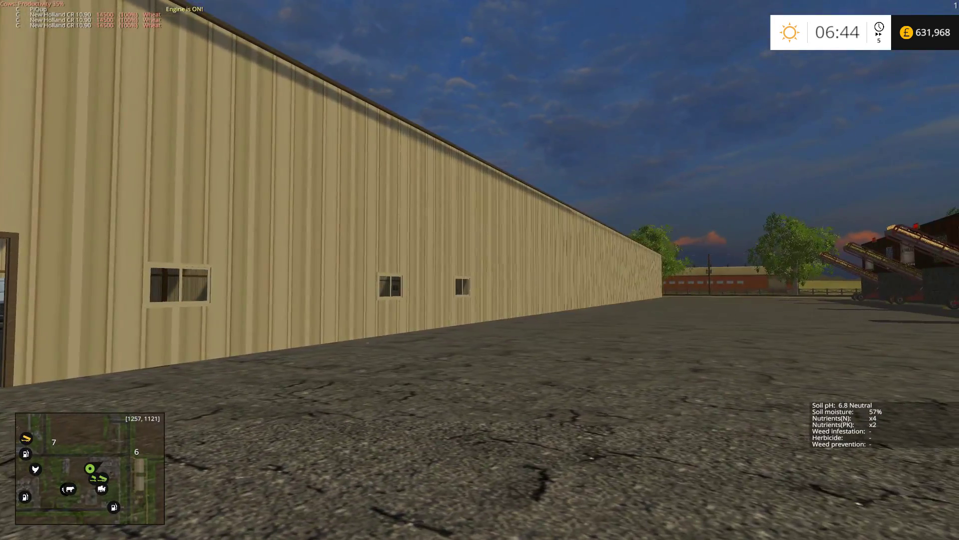
pyautogui.press('w')
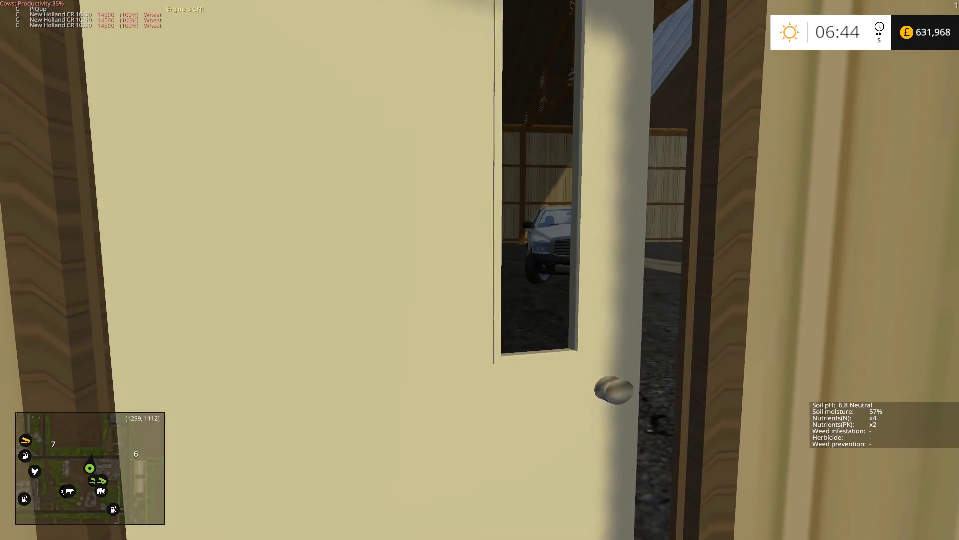
# Go back inside through the side door and get into the pickup.
pyautogui.press('w')
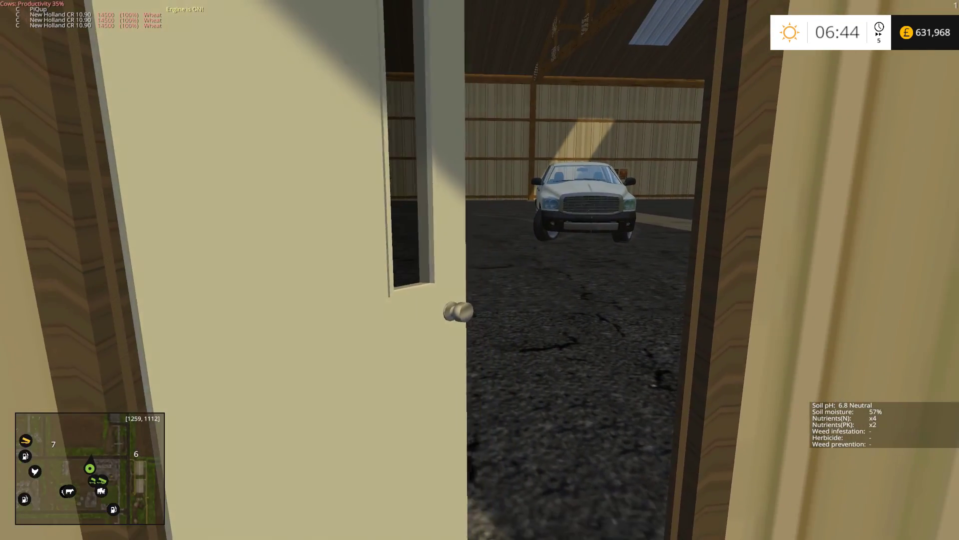
pyautogui.press('w')
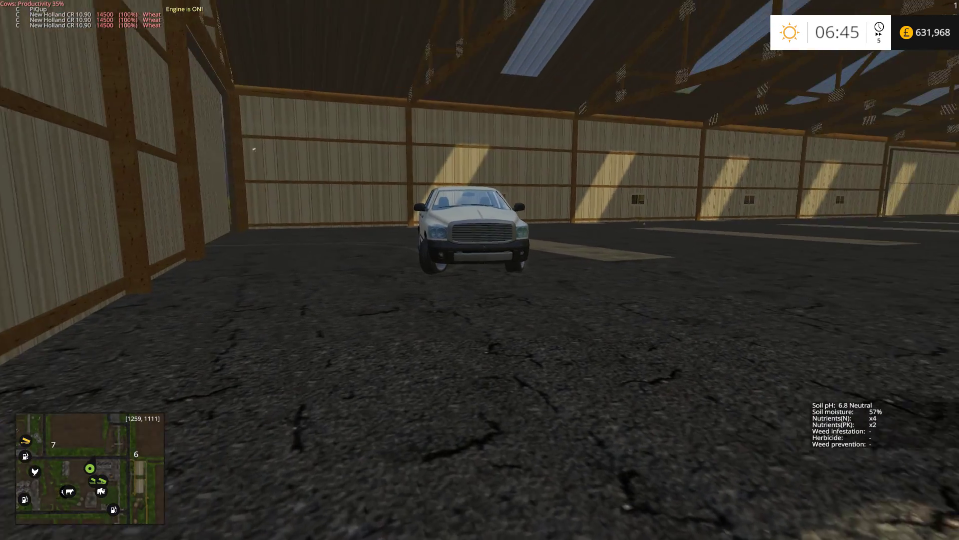
pyautogui.press('e')
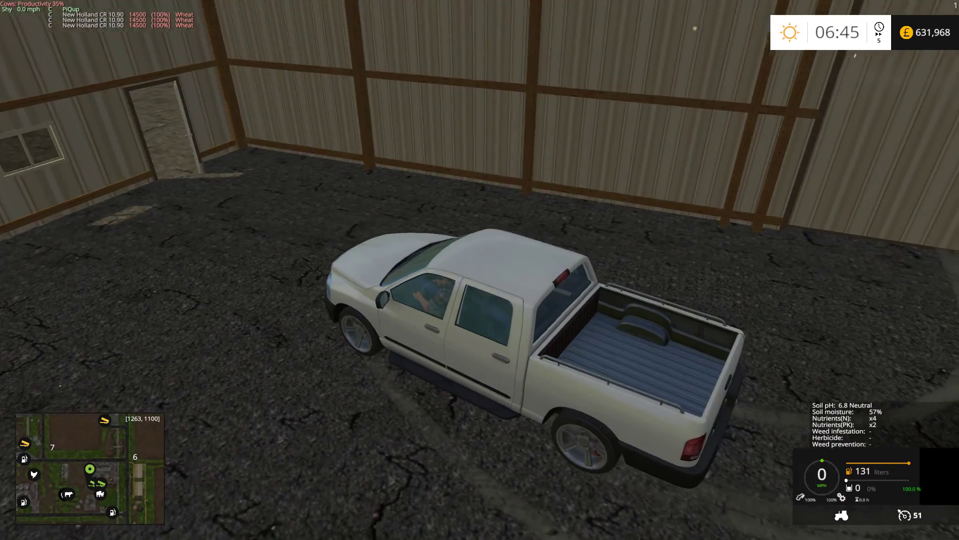
# Drive the pickup the length of the hall and stop by the door to trigger it.
pyautogui.press('w')
pyautogui.press('d')
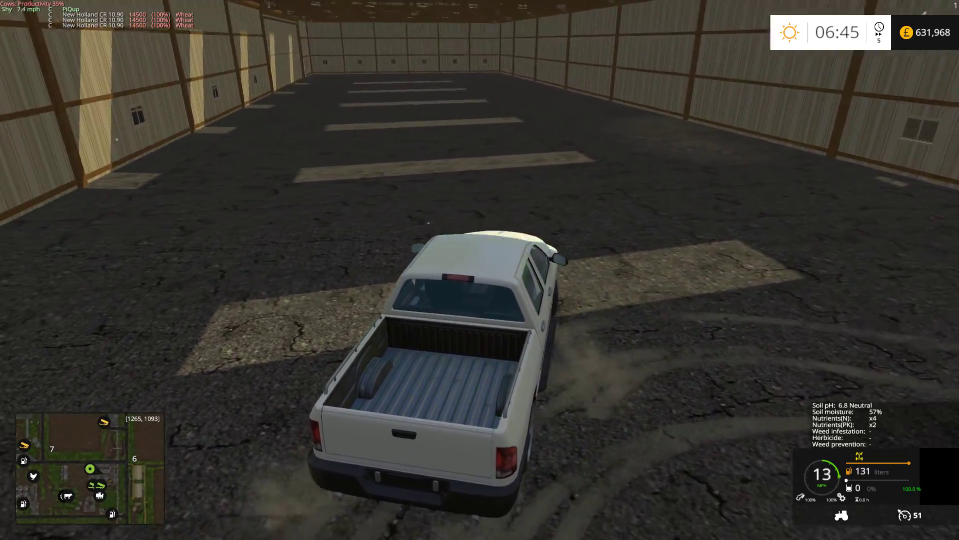
pyautogui.press('w')
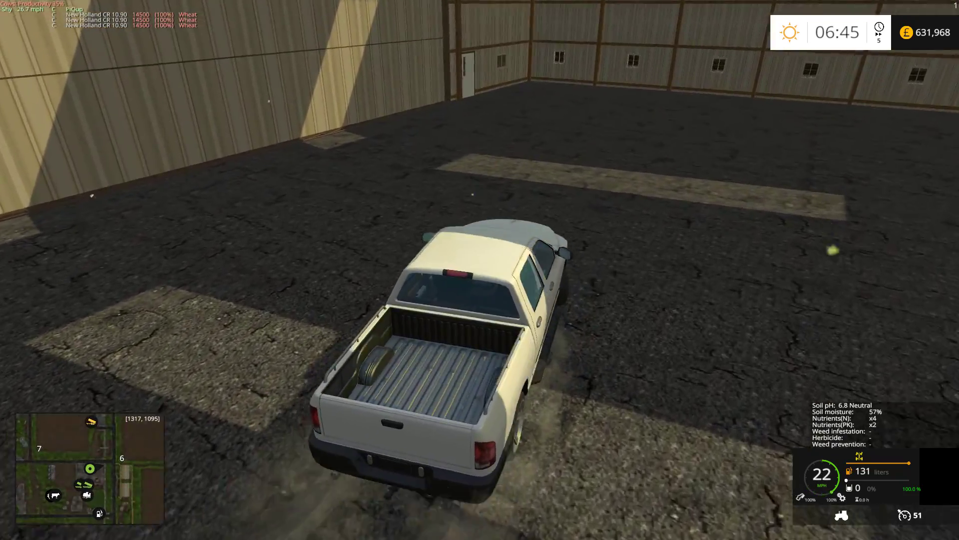
pyautogui.press('a')
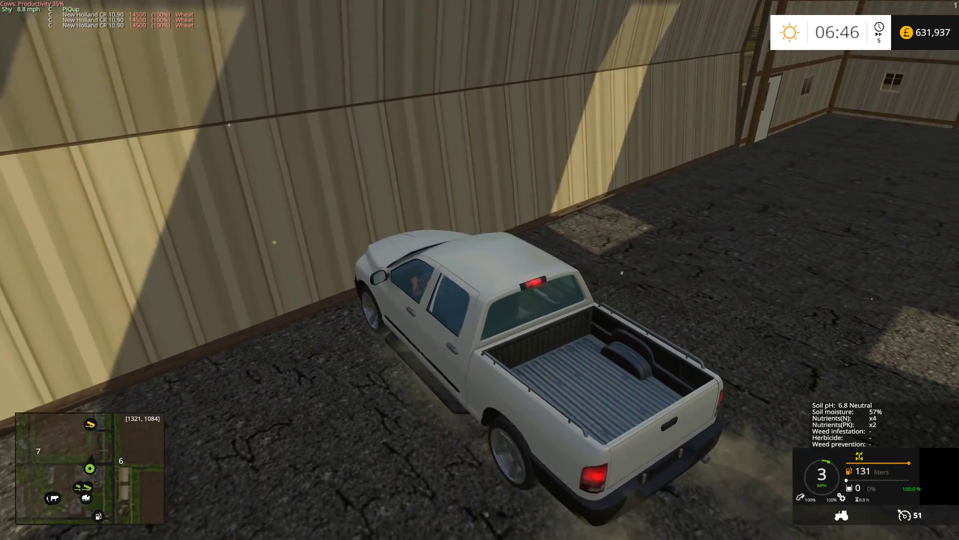
pyautogui.press('s')
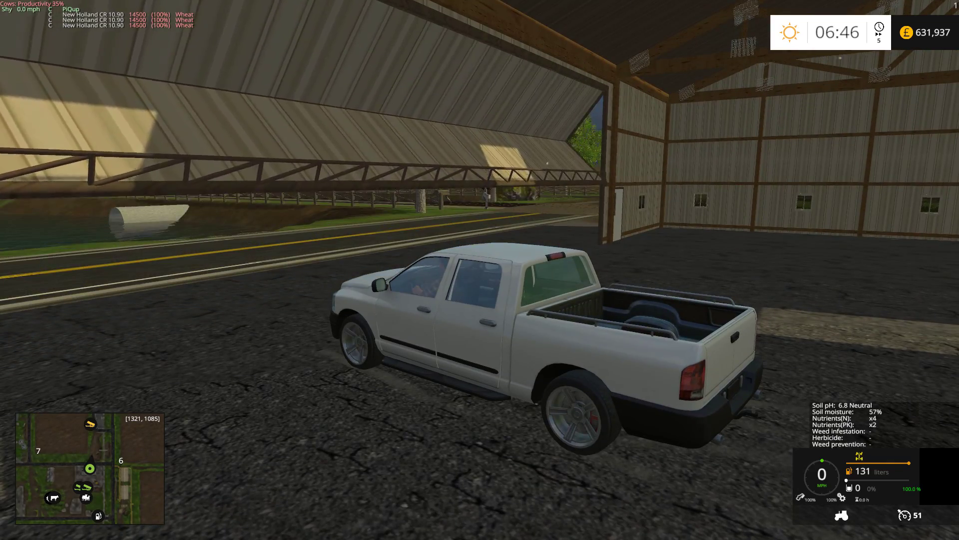
# Get out, walk through the hall's side door and get back into the pickup.
pyautogui.press('e')
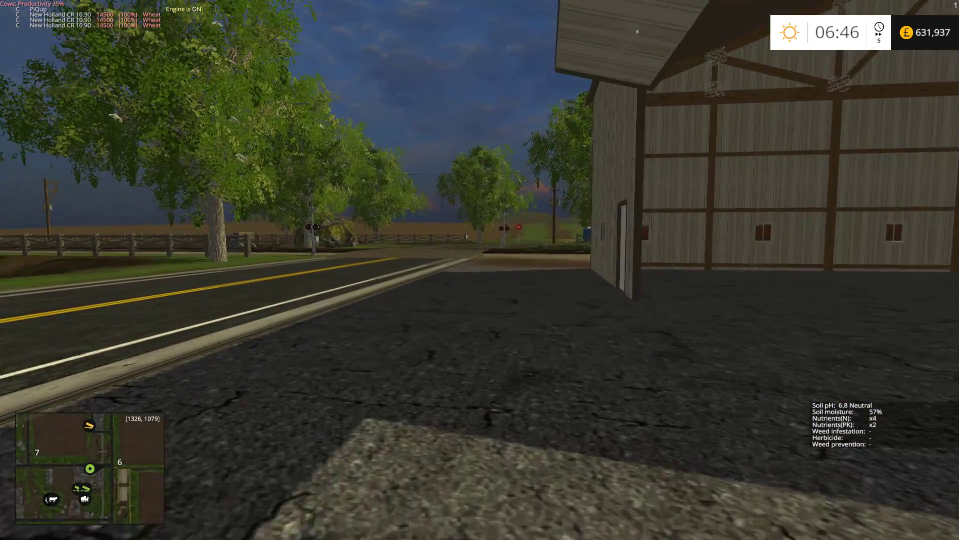
pyautogui.press('w')
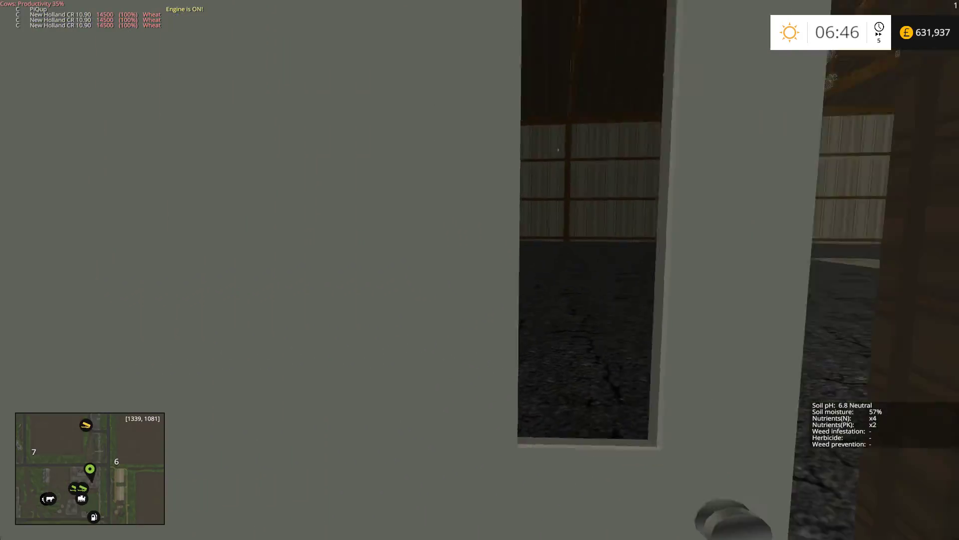
pyautogui.press('w')
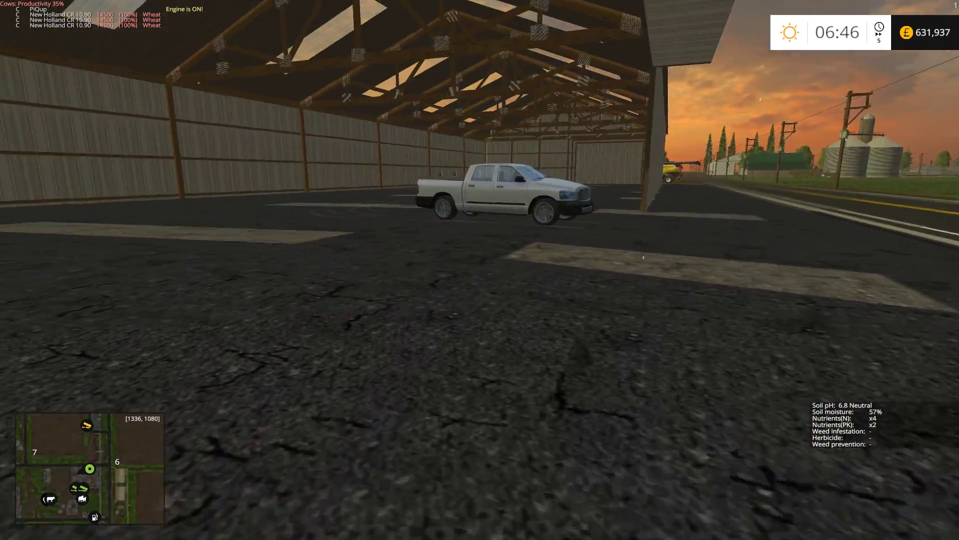
pyautogui.press('w')
pyautogui.press('e')
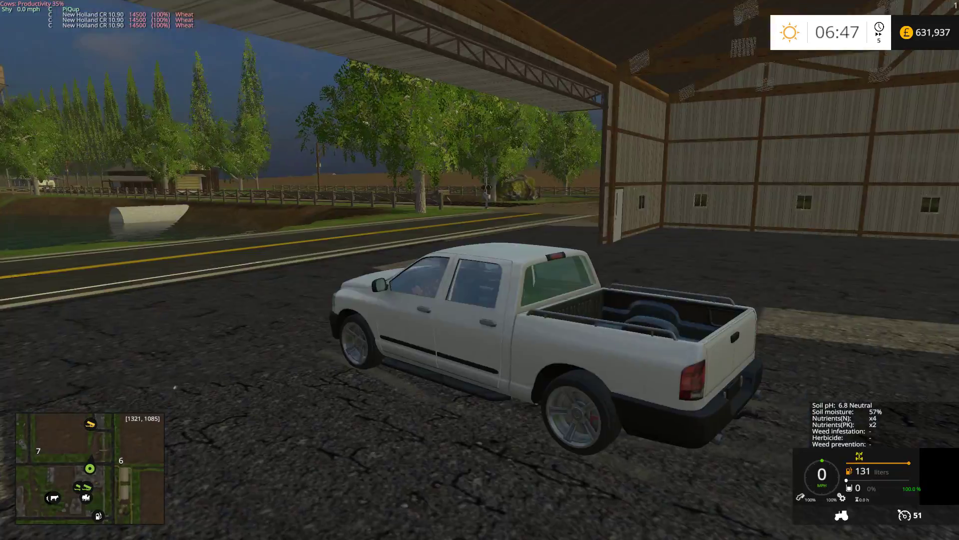
# Drive the pickup out of the hall, turn left onto the road and stop.
pyautogui.press('w')
pyautogui.press('a')
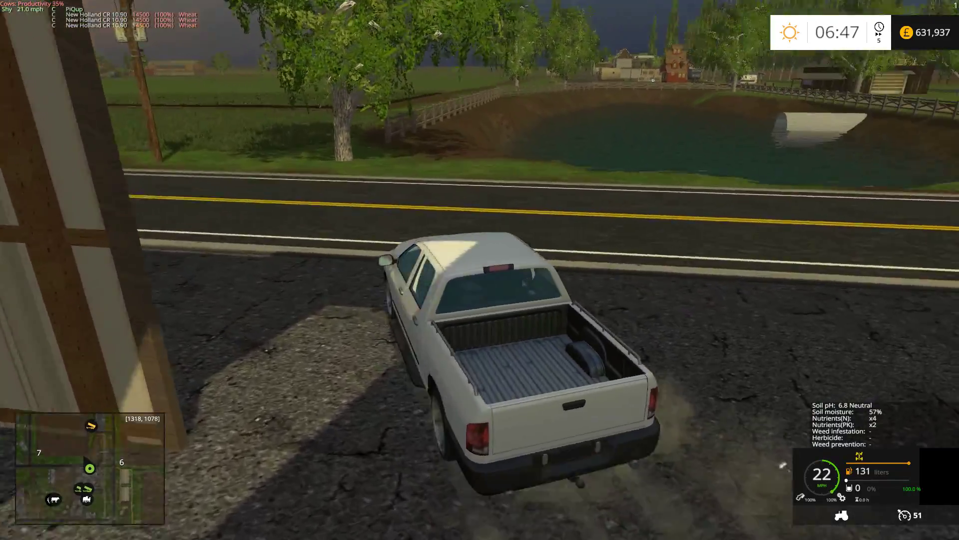
pyautogui.press('a')
pyautogui.press('s')
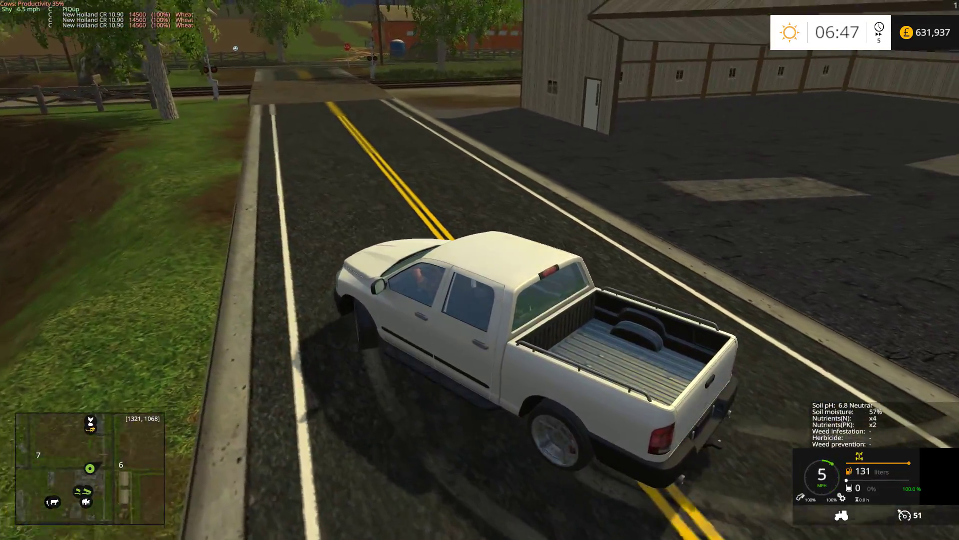
pyautogui.press('d')
pyautogui.press('w')
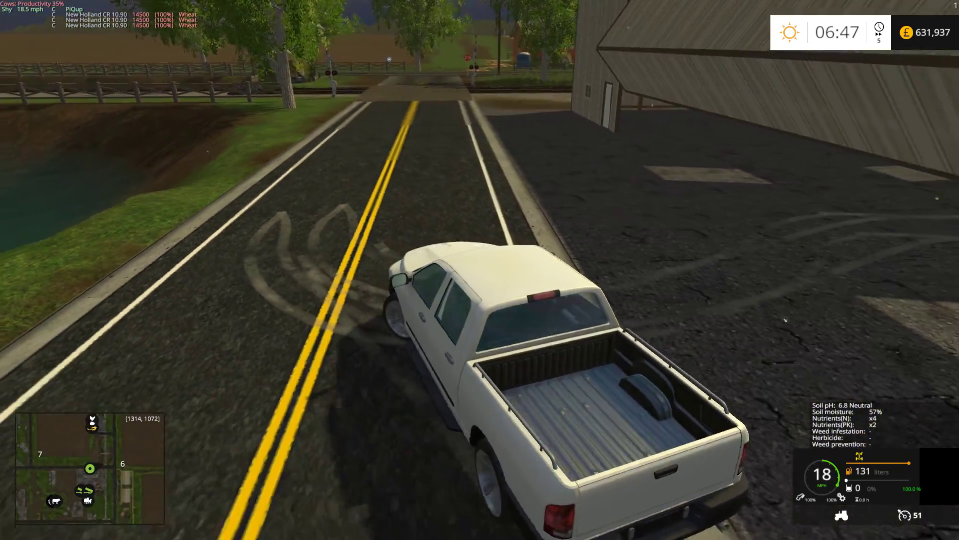
pyautogui.press('a')
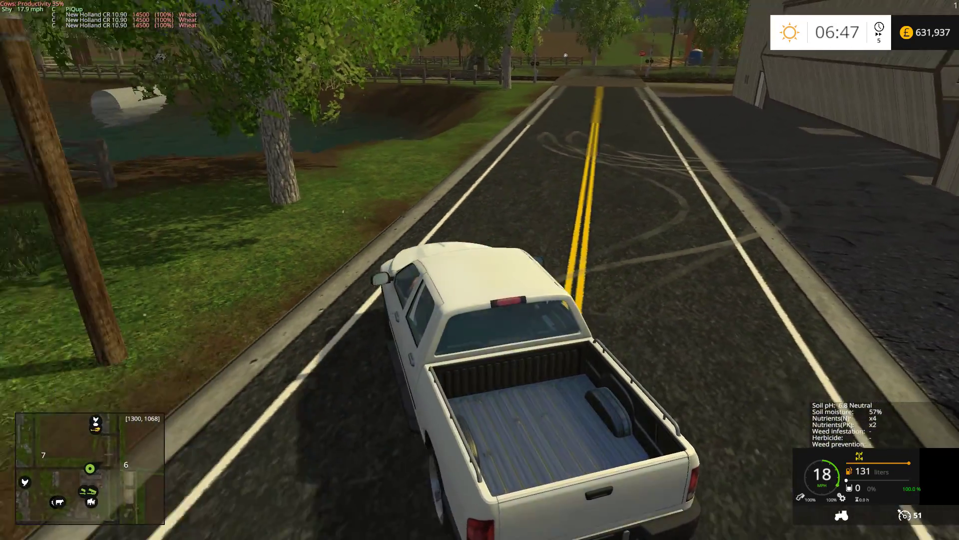
pyautogui.press('s')
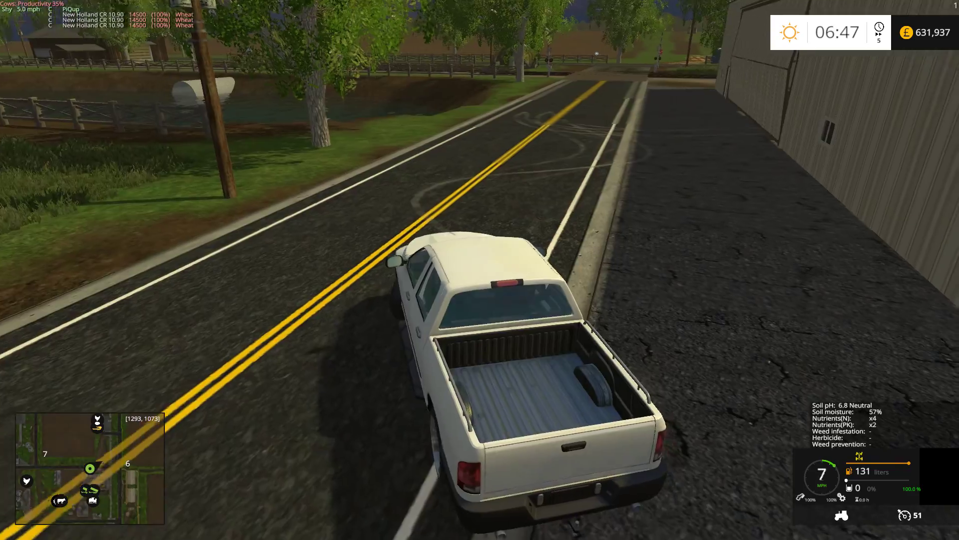
pyautogui.press('w')
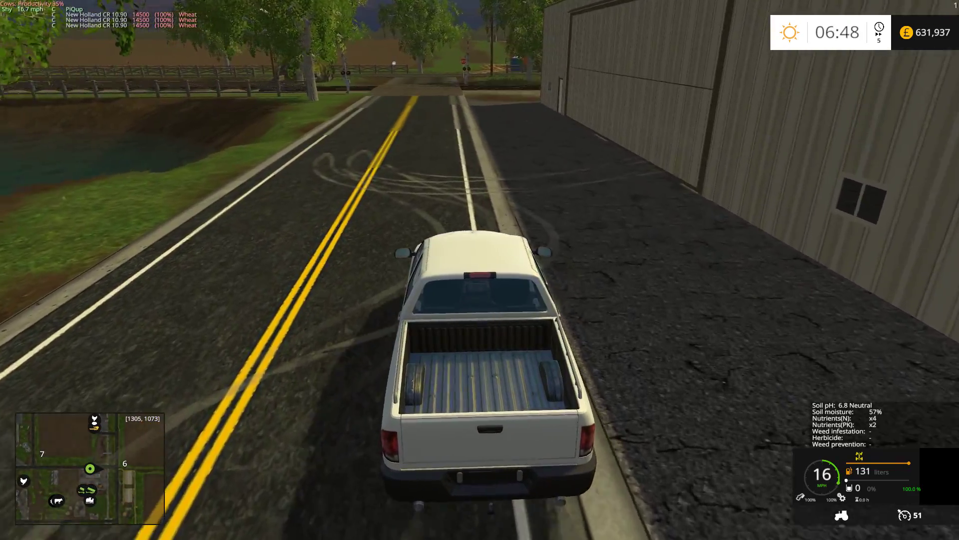
pyautogui.press('w')
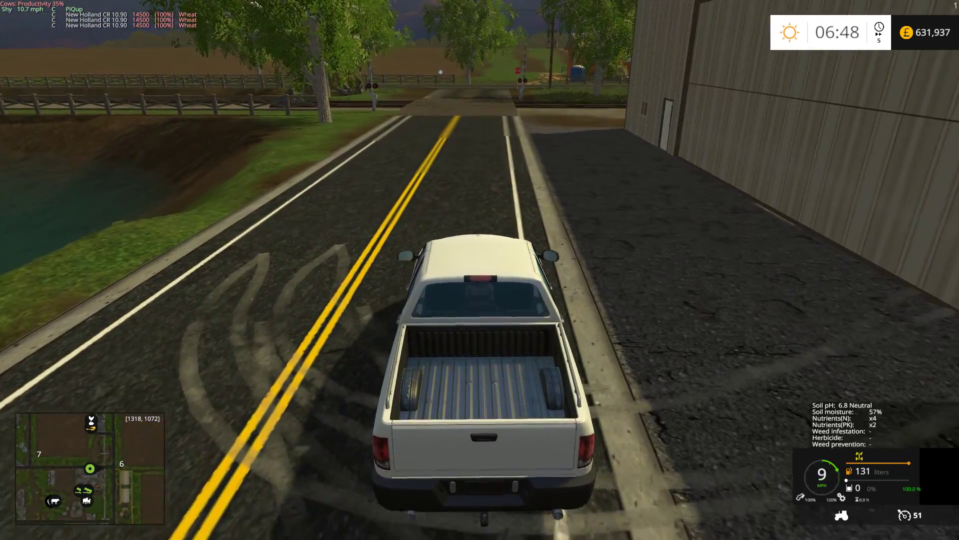
pyautogui.press('s')
# Drive across the shoulder alongside the long shed and stop beside it.
pyautogui.scroll(-3, 480, 270)
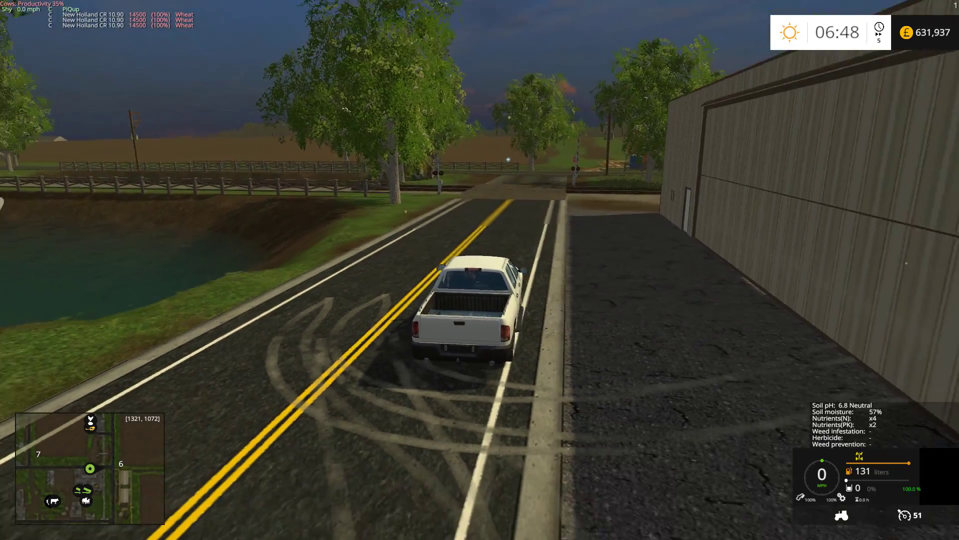
pyautogui.scroll(-2, 480, 269)
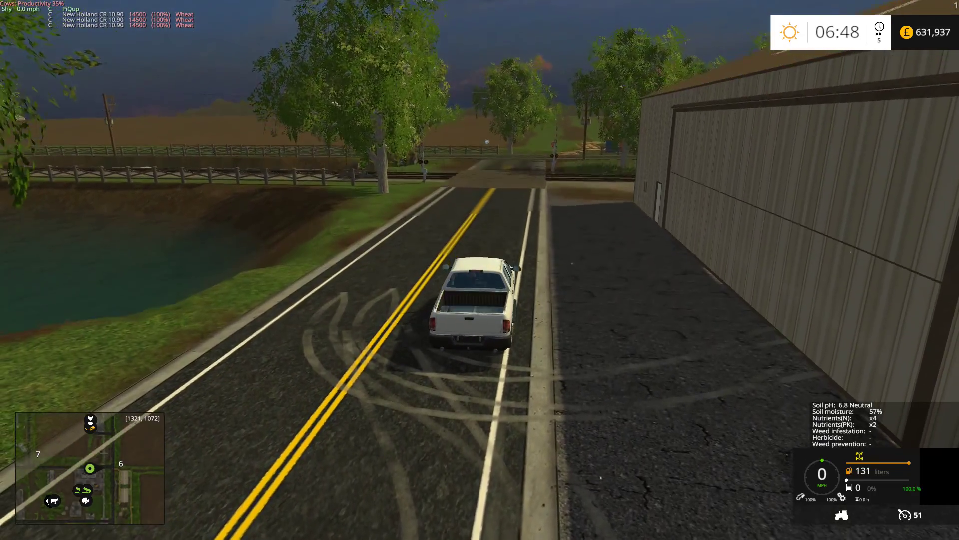
pyautogui.press('w')
pyautogui.press('s')
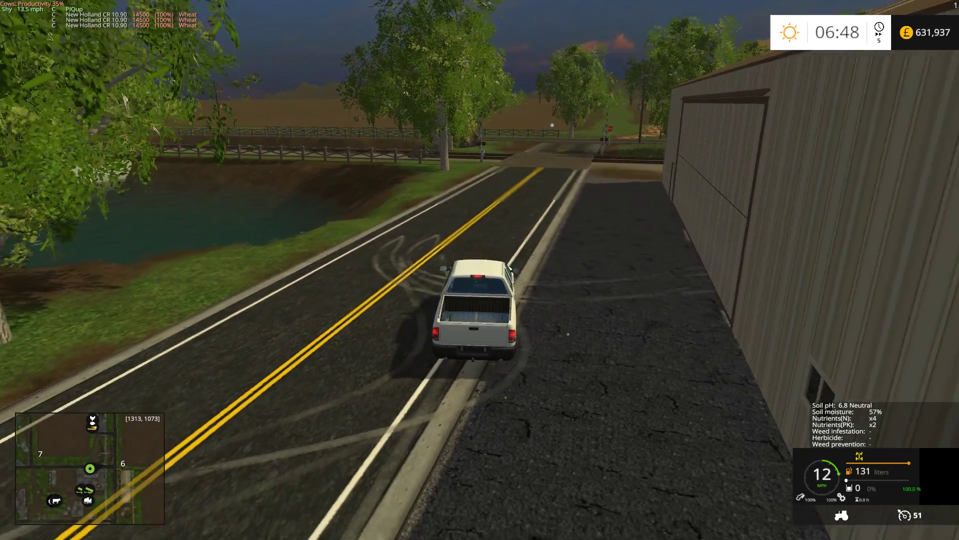
pyautogui.press('w')
pyautogui.press('d')
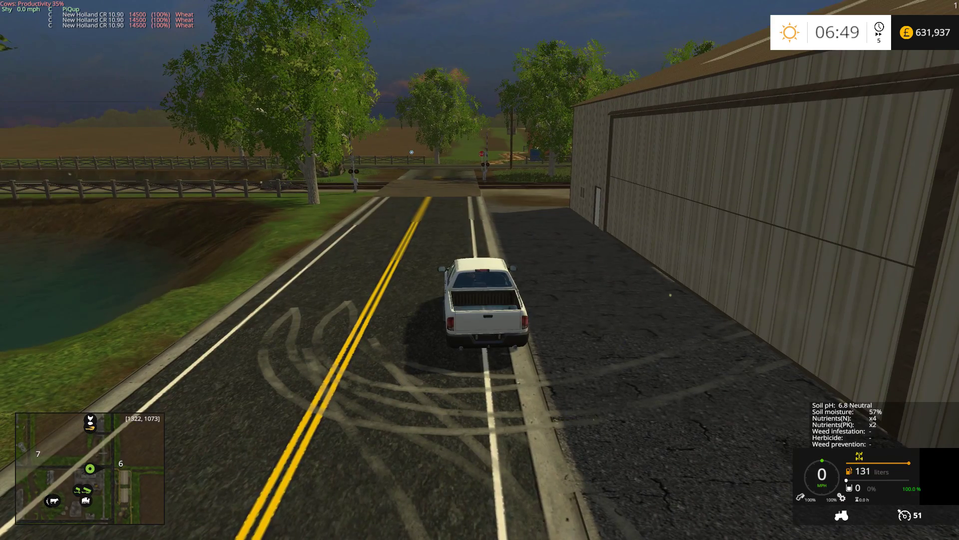
pyautogui.press('w')
pyautogui.press('d')
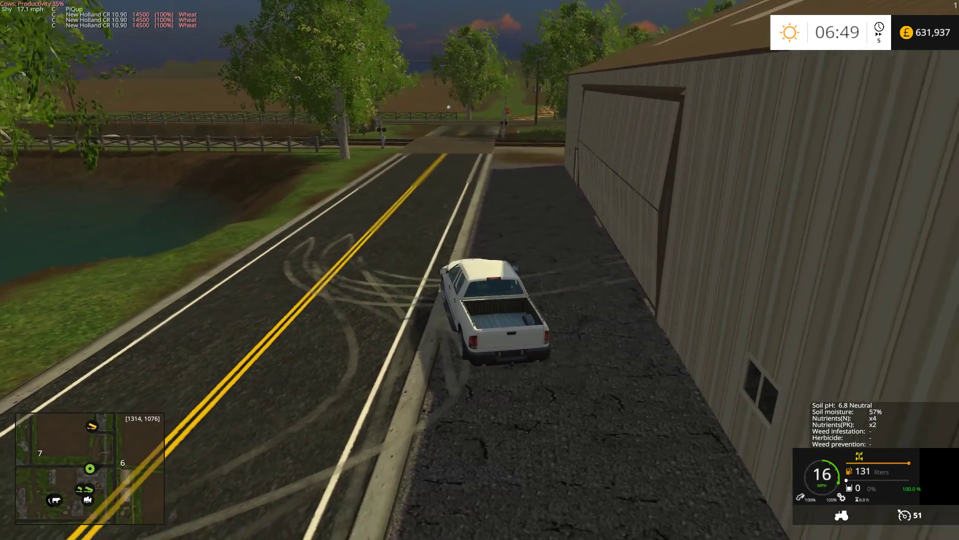
pyautogui.press('s')
pyautogui.press('w')
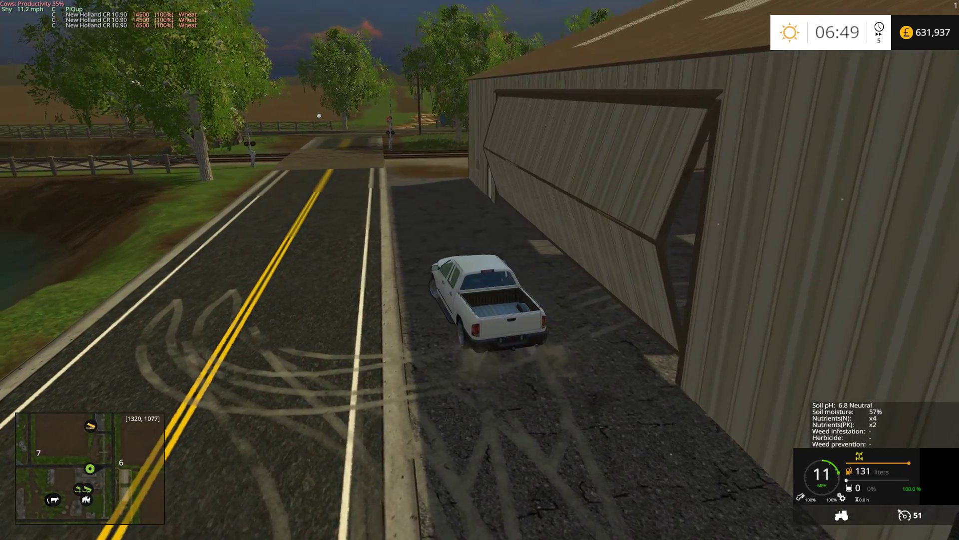
pyautogui.press('s')
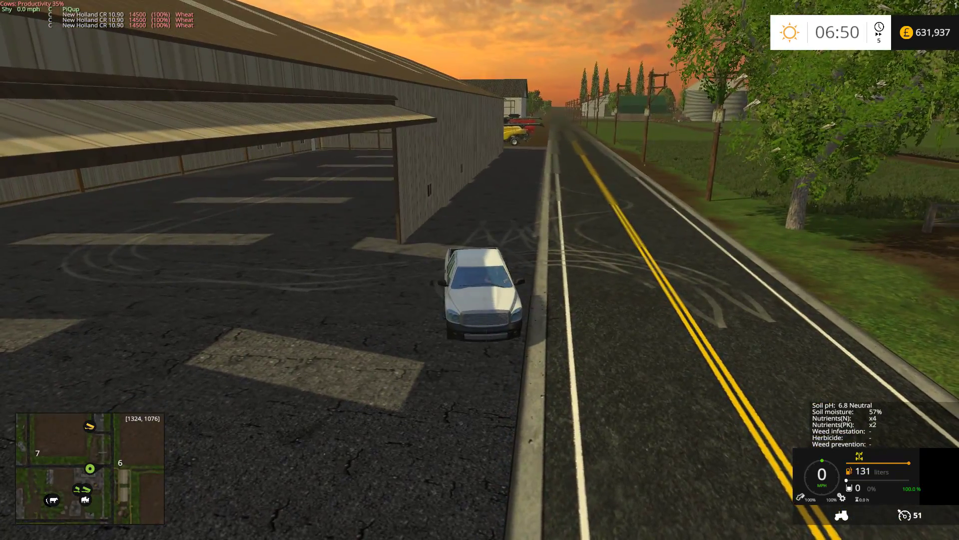
# Pull away over the curb and turn left back onto the road.
pyautogui.press('w')
pyautogui.press('a')
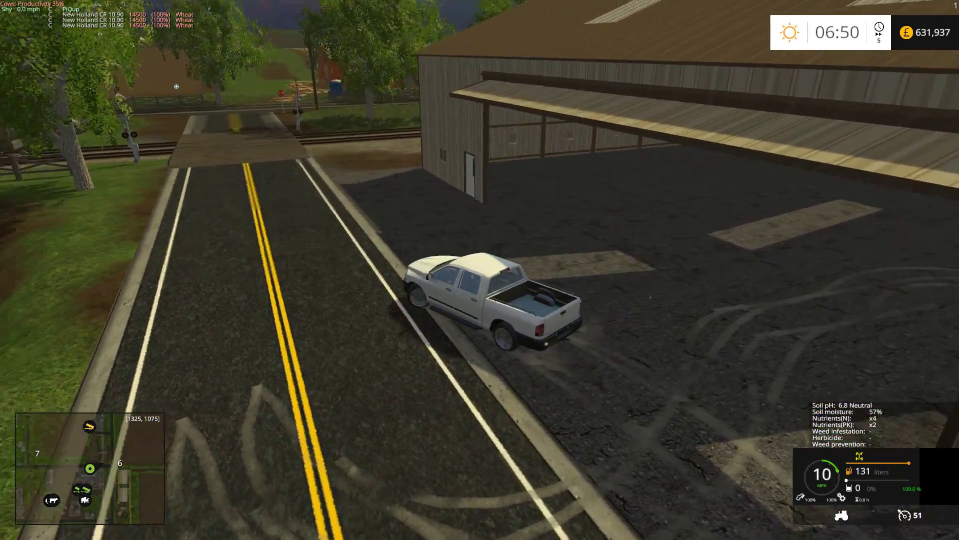
pyautogui.press('w')
pyautogui.press('w')
pyautogui.press('a')
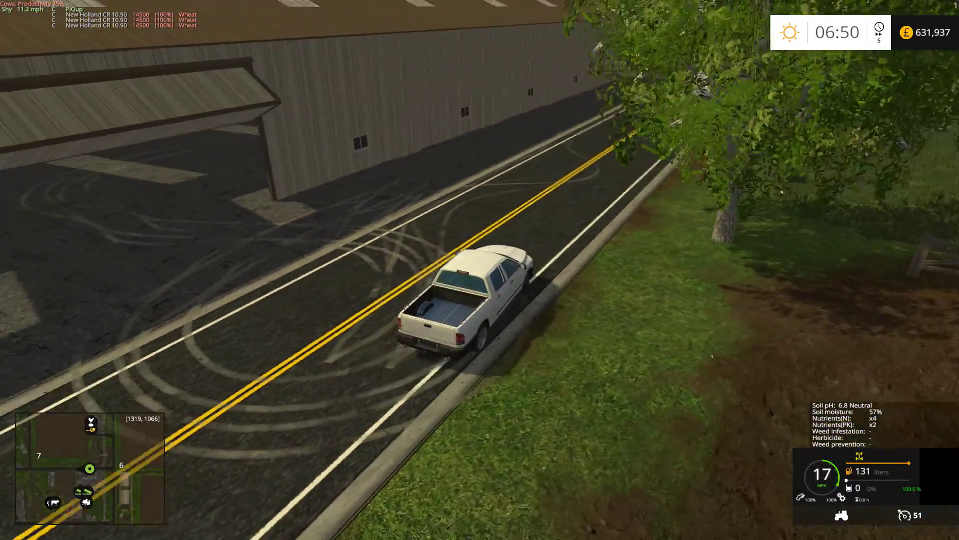
pyautogui.press('w')
pyautogui.press('d')
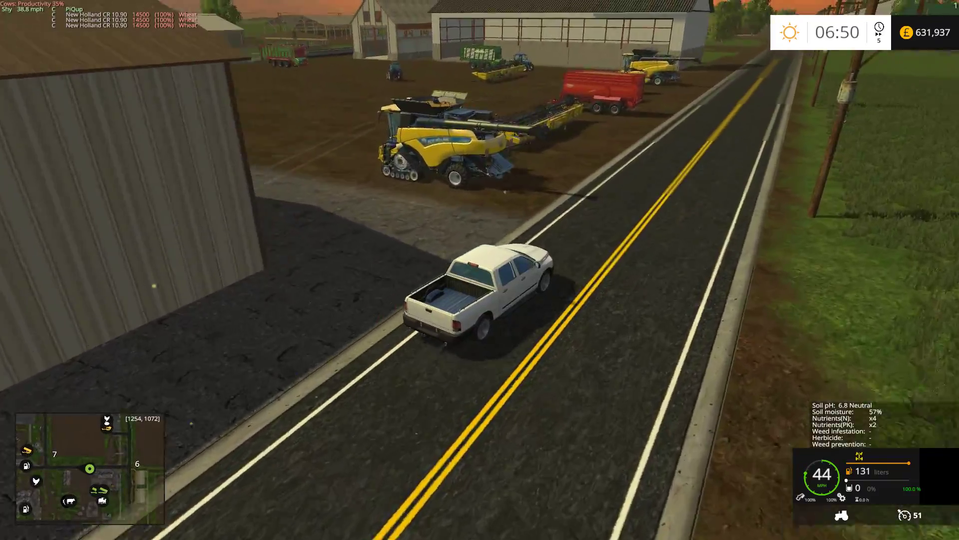
# Drive up the road, turn left into the farmyard and head past the combines to the grey shed.
pyautogui.press('w')
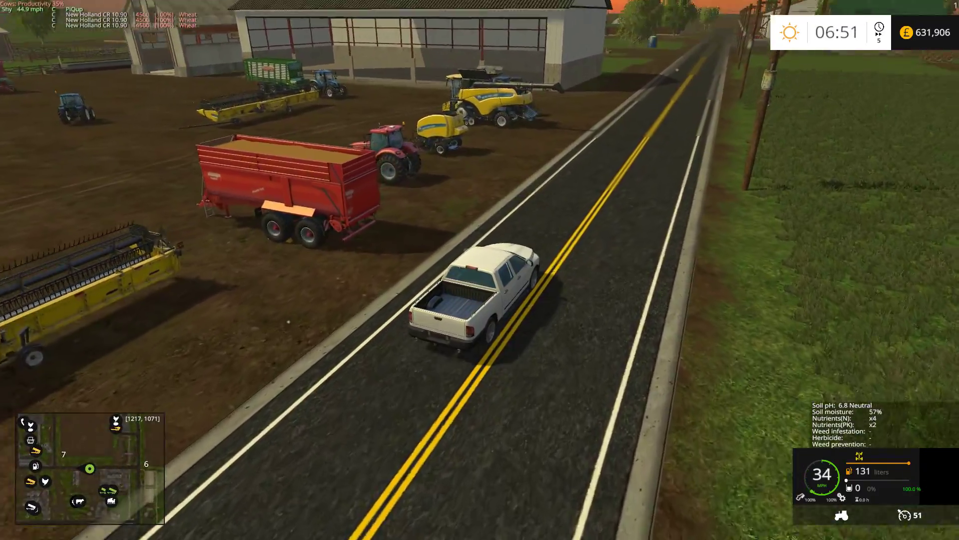
pyautogui.press('w')
pyautogui.press('a')
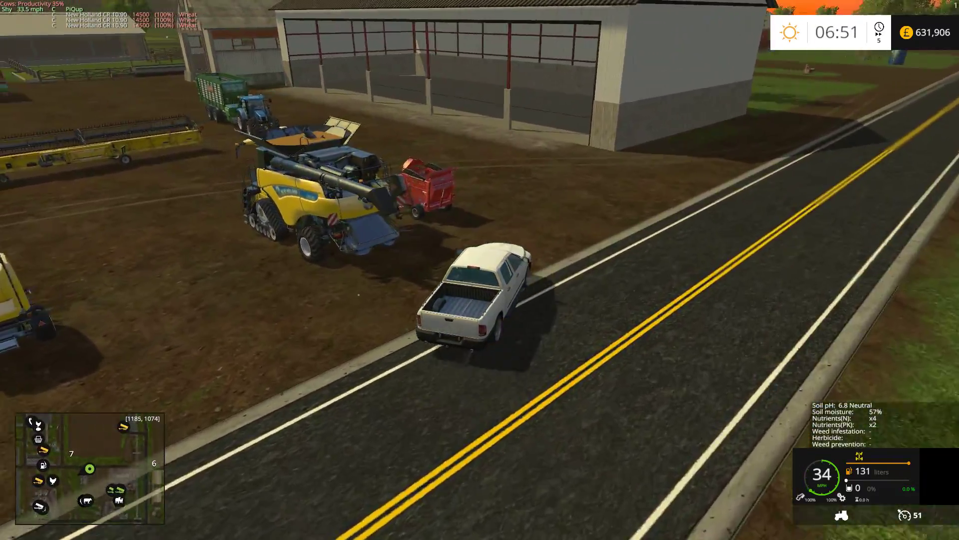
pyautogui.press('a')
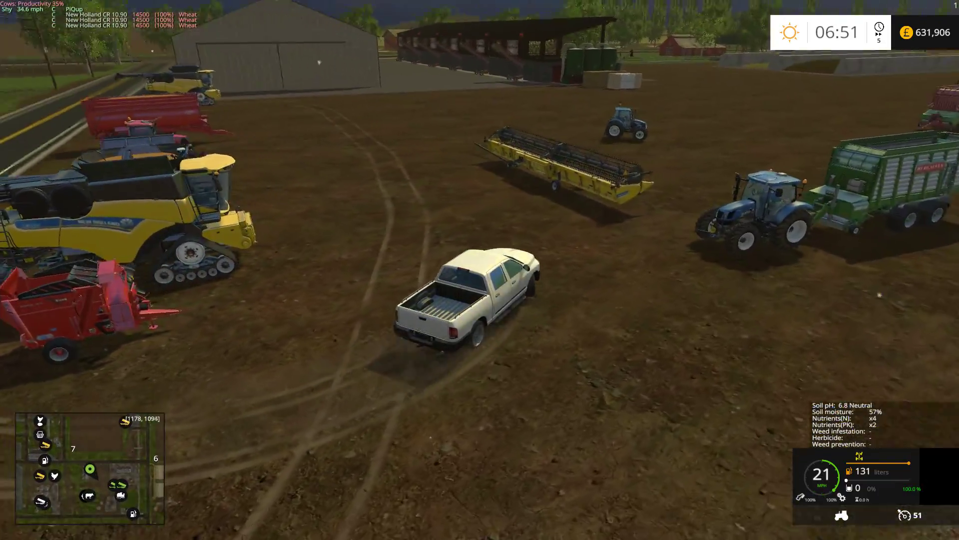
pyautogui.press('w')
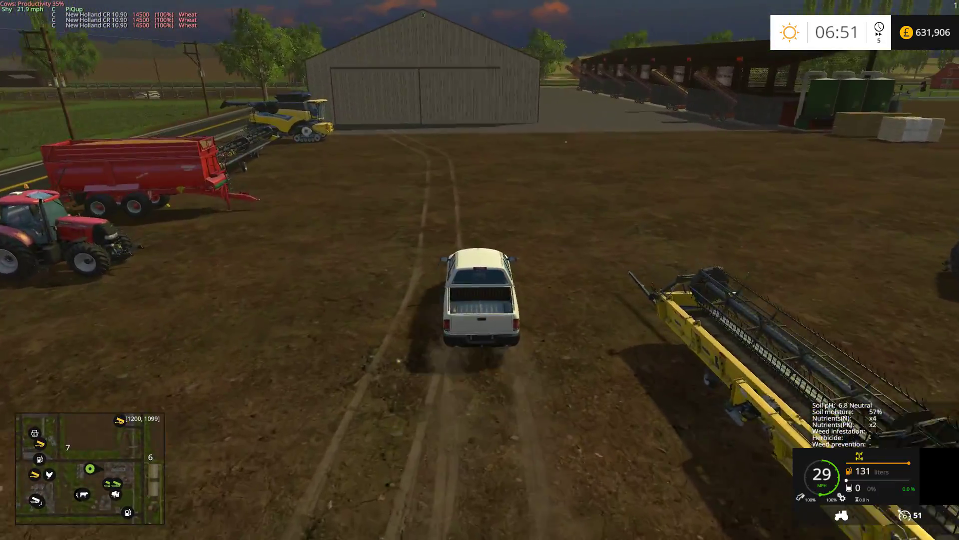
pyautogui.press('d')
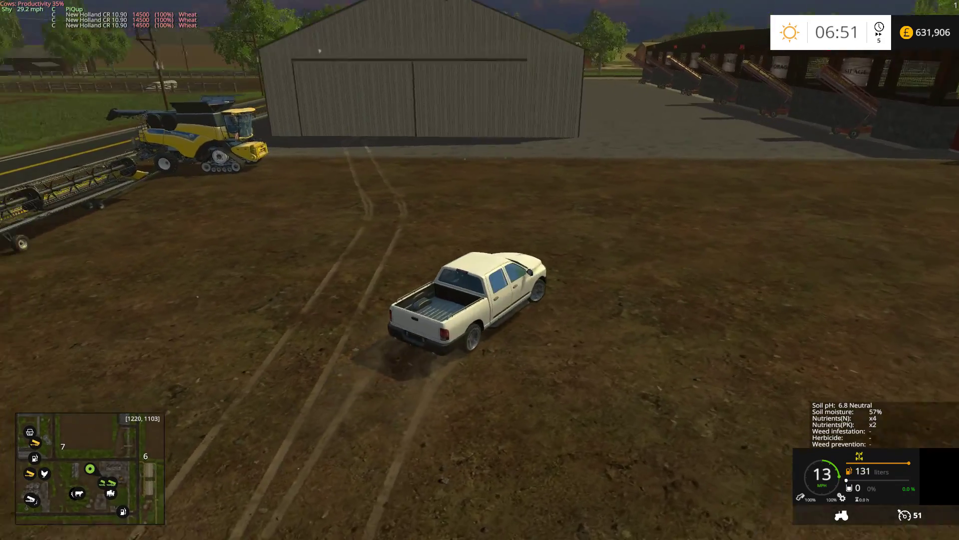